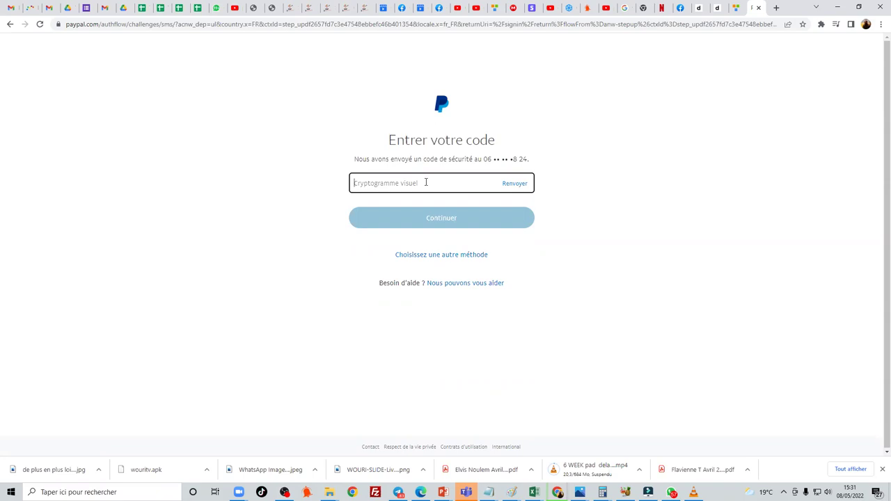
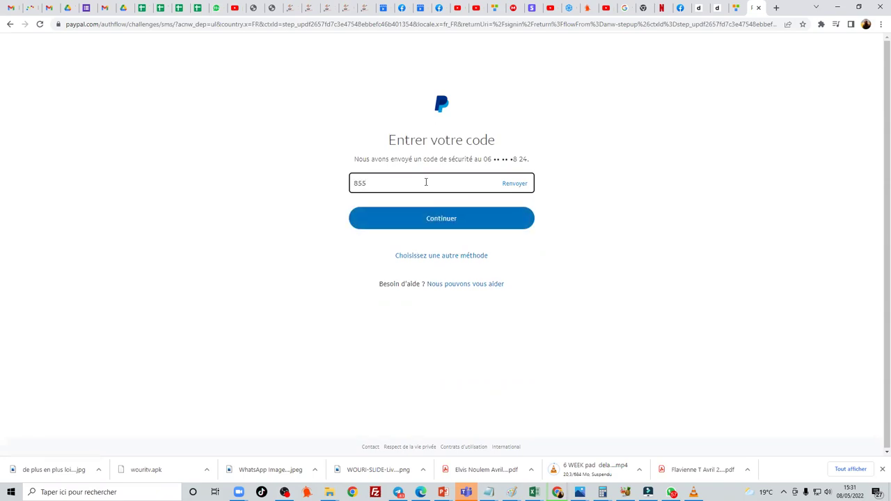
Enter the SMS verification code and submit it to open the PayPal dashboard
{"action": "left_click", "coordinate": [440, 218]}
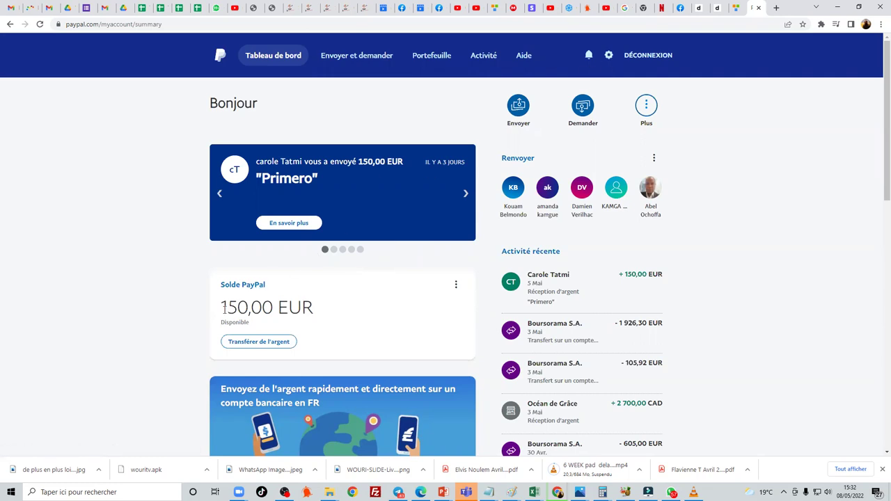
Highlight the 150,00 EUR balance, then start sending money with Envoyer
{"action": "left_click_drag", "start_coordinate": [222, 307], "coordinate": [311, 301]}
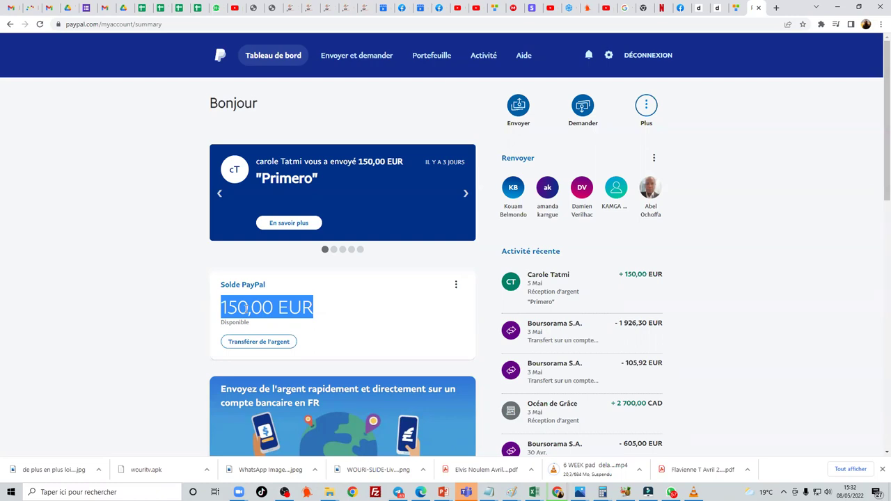
{"action": "left_click", "coordinate": [518, 106]}
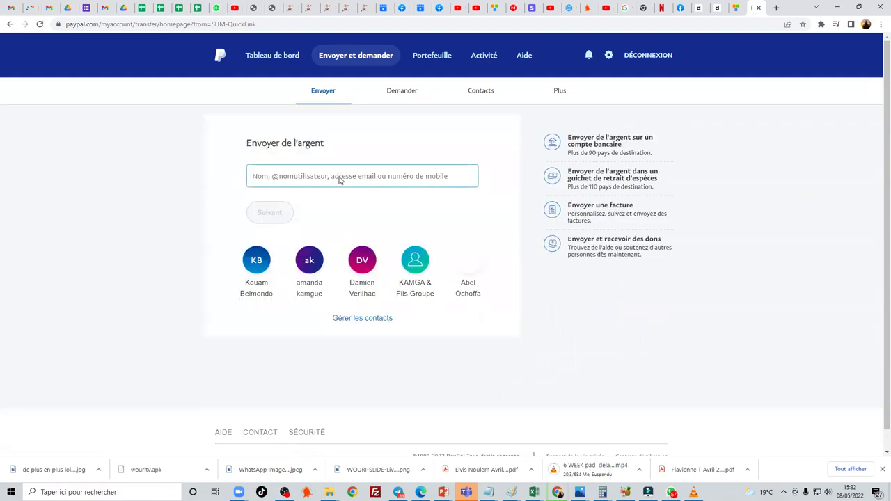
Enter the contact's e-mail address and pick the saved contact as recipient
{"action": "left_click", "coordinate": [340, 178]}
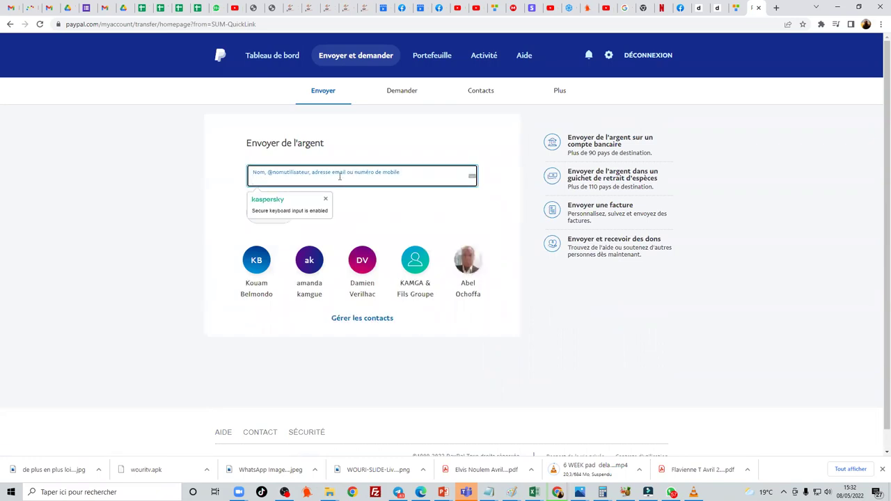
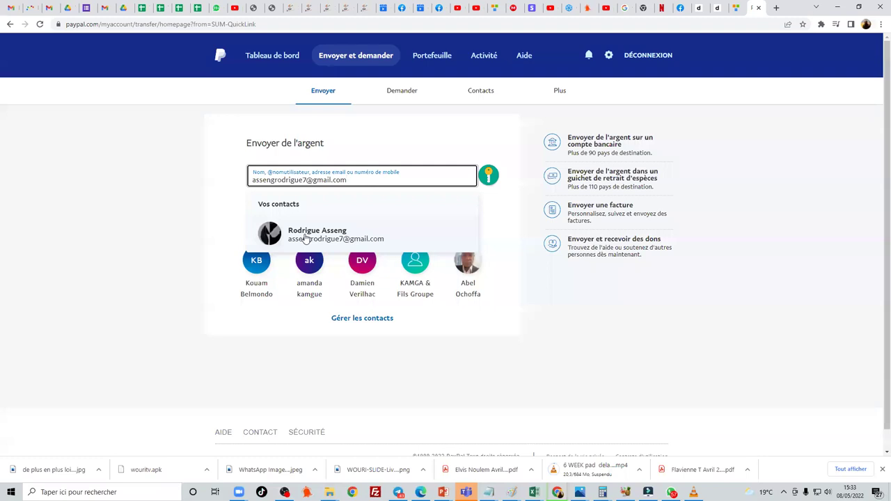
{"action": "left_click", "coordinate": [305, 238]}
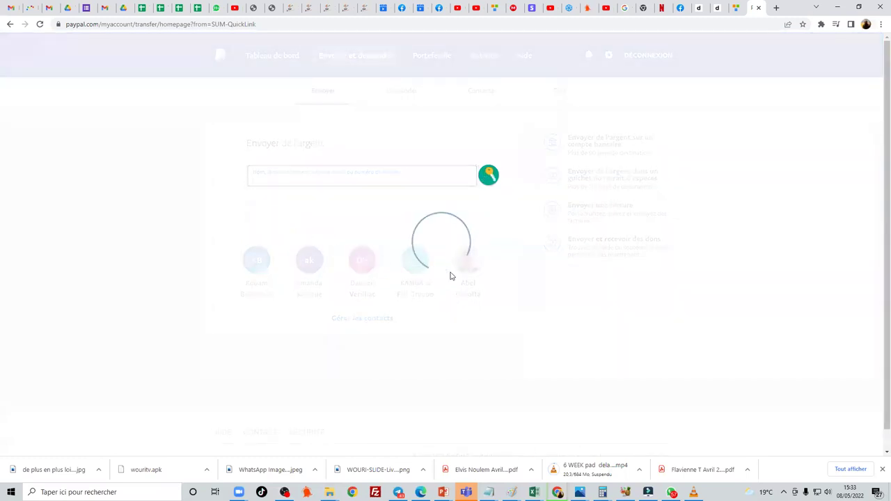
In PowerPoint, highlight the Paypal text in both slide boxes, then return to PayPal
{"action": "key", "text": "alt+Tab"}
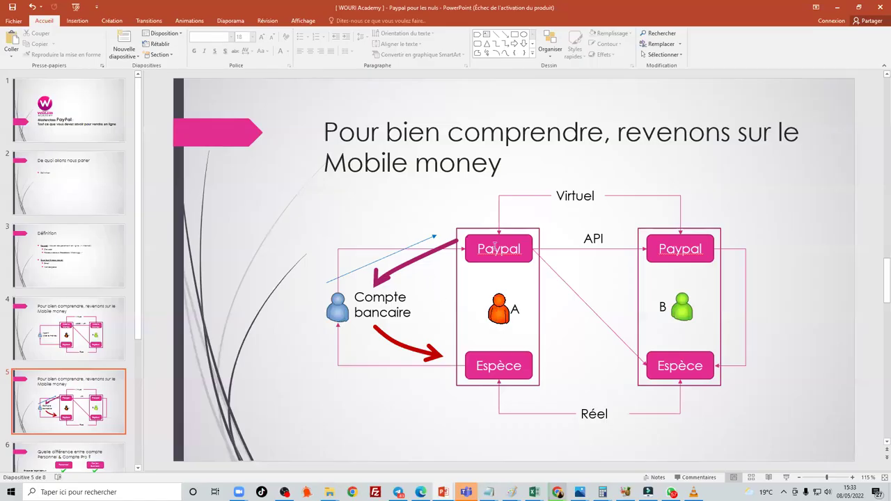
{"action": "left_click", "coordinate": [495, 248]}
{"action": "double_click", "coordinate": [495, 248]}
{"action": "left_click", "coordinate": [685, 254]}
{"action": "double_click", "coordinate": [685, 255]}
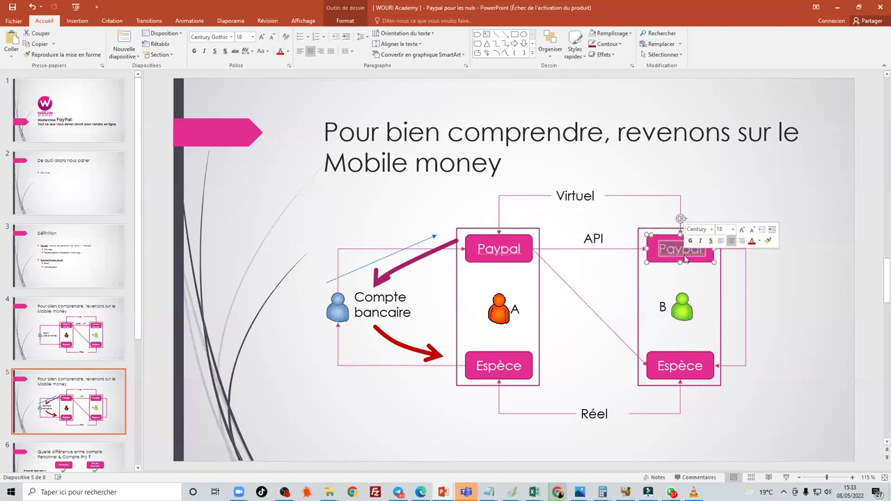
{"action": "key", "text": "alt+Tab"}
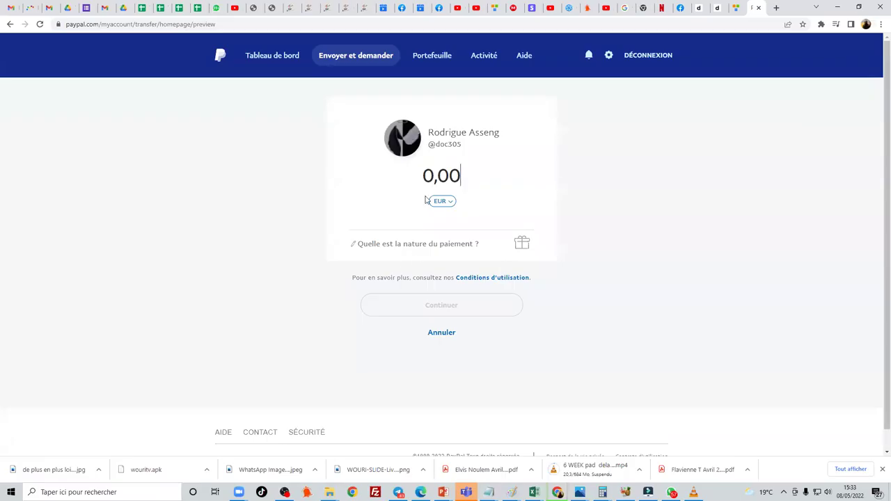
Enter a 1,00 EUR amount with the note 'Cadeau de formation' and continue
{"action": "type", "text": "100"}
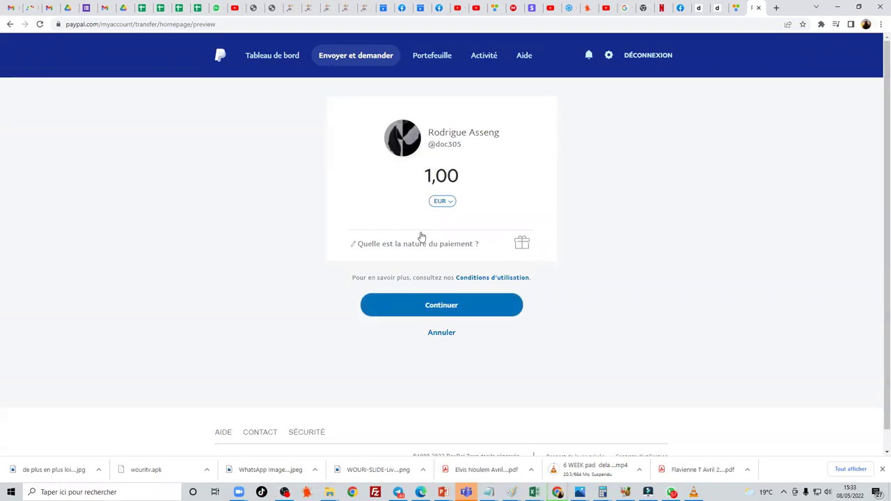
{"action": "left_click", "coordinate": [418, 245]}
{"action": "type", "text": "Cadeau de formation"}
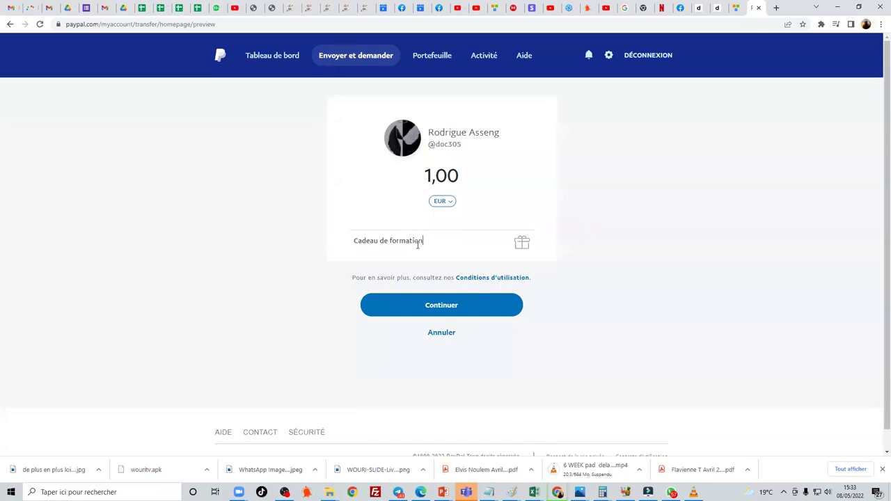
{"action": "left_click", "coordinate": [440, 311]}
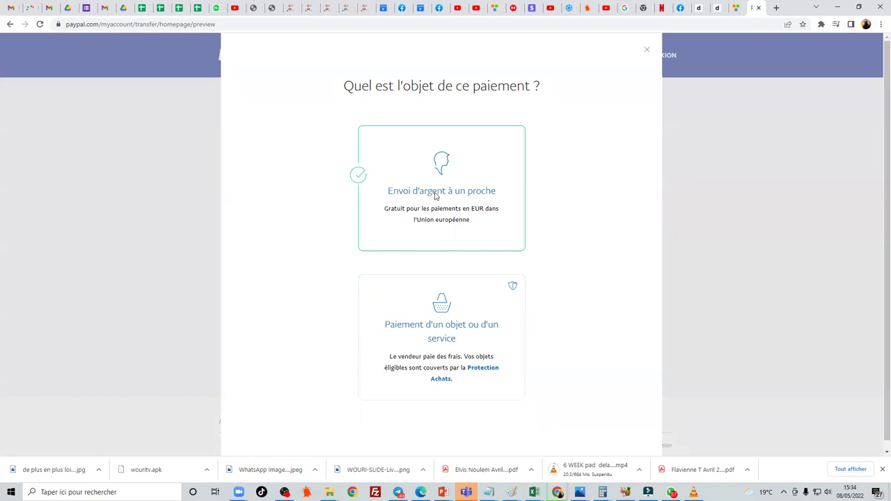
Choose 'Envoi d'argent à un proche', then highlight the Solde PayPal, Boursorama and Visa options
{"action": "left_click", "coordinate": [434, 197]}
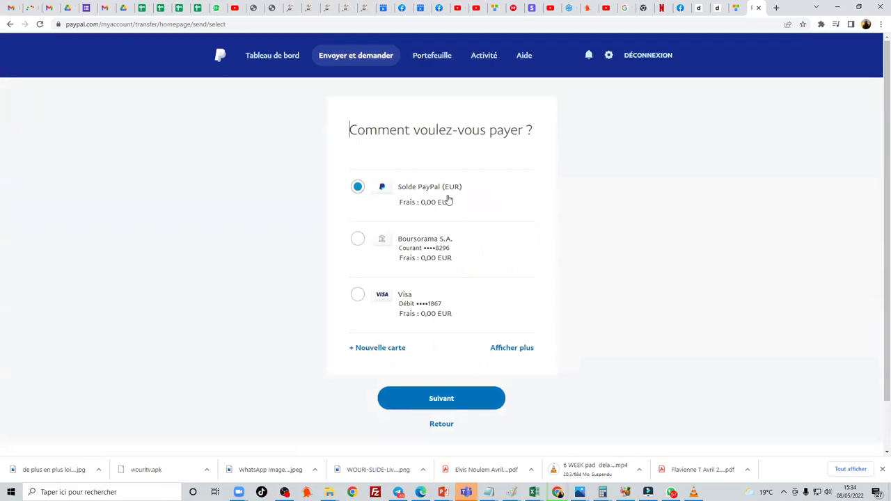
{"action": "left_click_drag", "start_coordinate": [469, 192], "coordinate": [397, 193]}
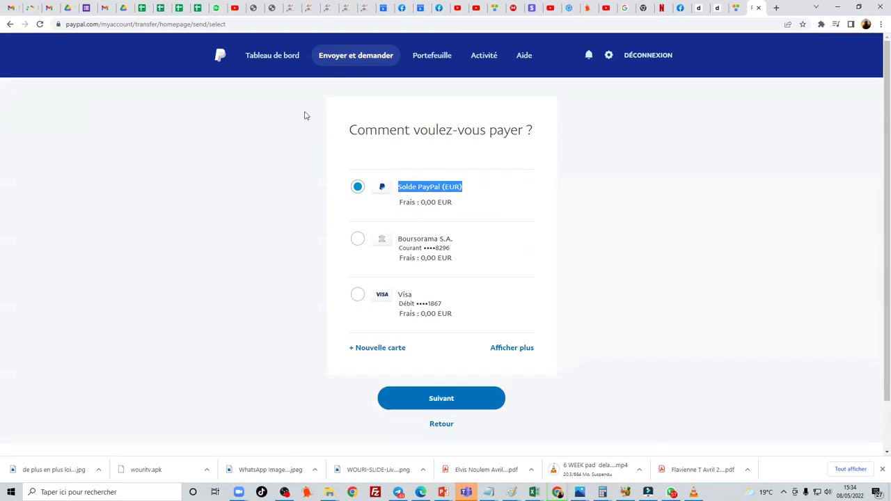
{"action": "left_click_drag", "start_coordinate": [462, 243], "coordinate": [398, 243]}
{"action": "left_click_drag", "start_coordinate": [423, 299], "coordinate": [402, 300]}
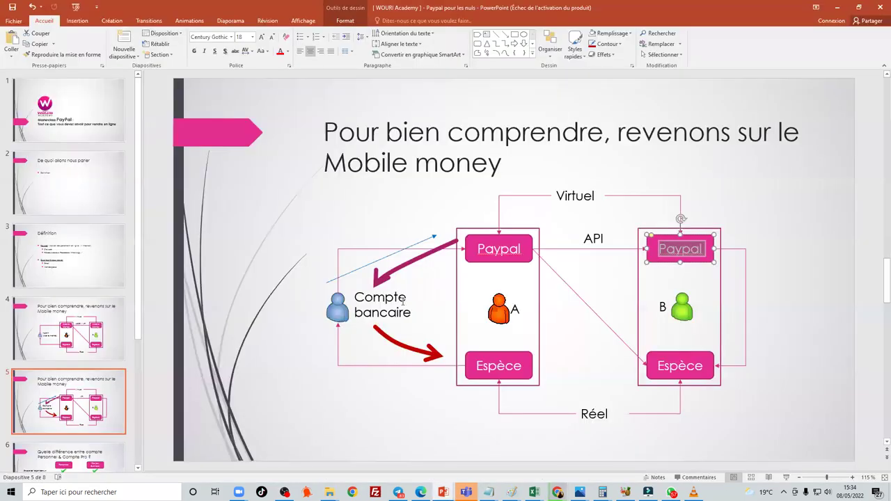
{"action": "left_click", "coordinate": [490, 250]}
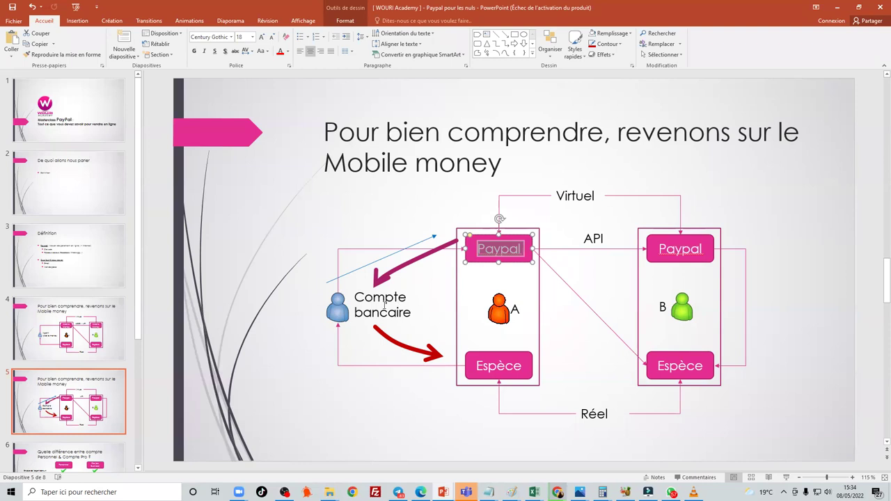
{"action": "triple_click", "coordinate": [384, 310]}
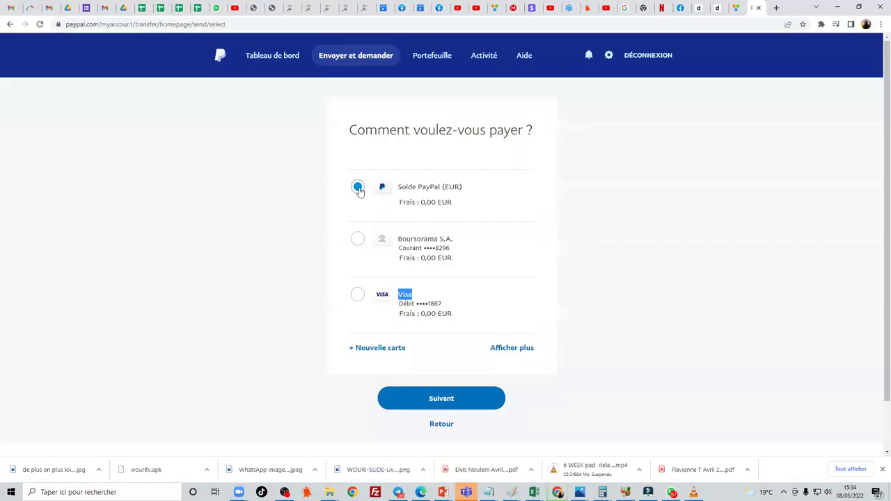
{"action": "left_click", "coordinate": [358, 188]}
{"action": "left_click", "coordinate": [438, 403]}
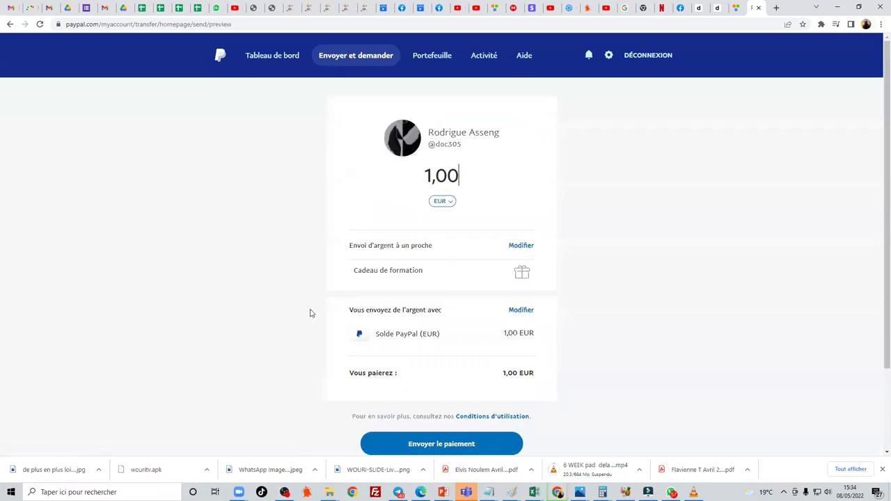
Send the 1,00 EUR payment and return to the dashboard showing 149,00 EUR
{"action": "left_click", "coordinate": [445, 444]}
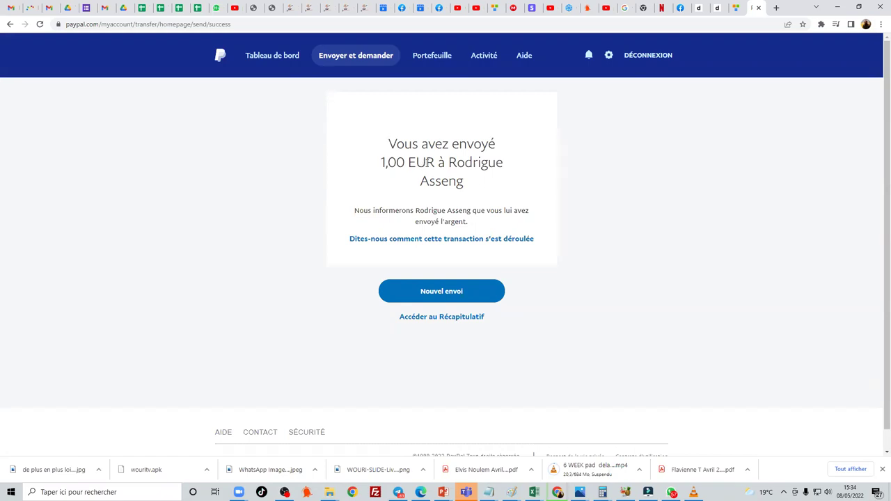
{"action": "left_click", "coordinate": [279, 62]}
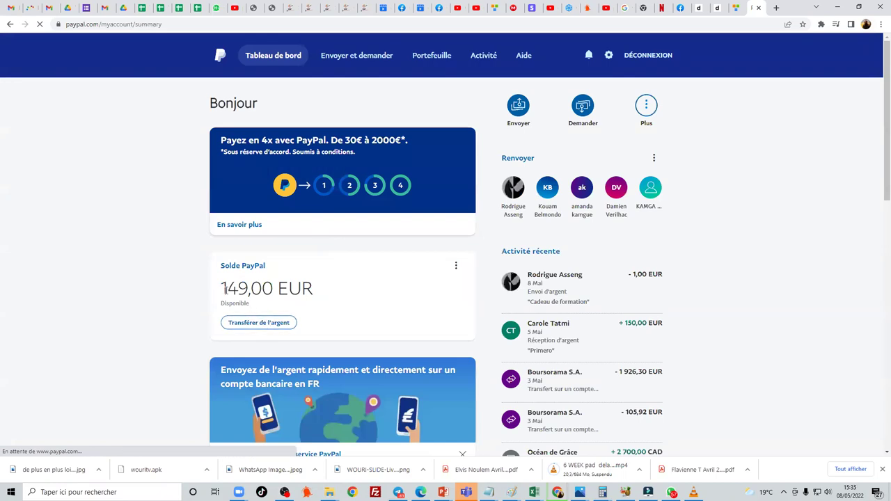
Highlight the 149,00 EUR balance, clear the selection, and switch to PowerPoint
{"action": "left_click_drag", "start_coordinate": [222, 288], "coordinate": [318, 292]}
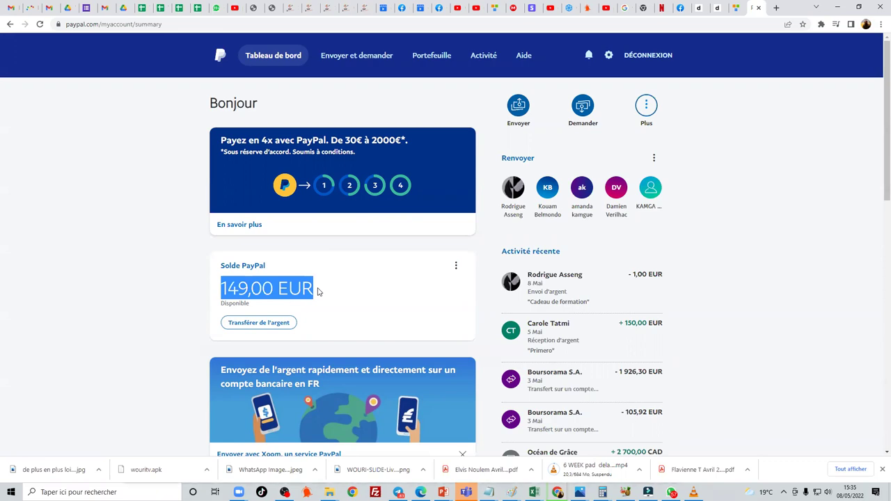
{"action": "left_click", "coordinate": [278, 290]}
{"action": "key", "text": "alt+Tab"}
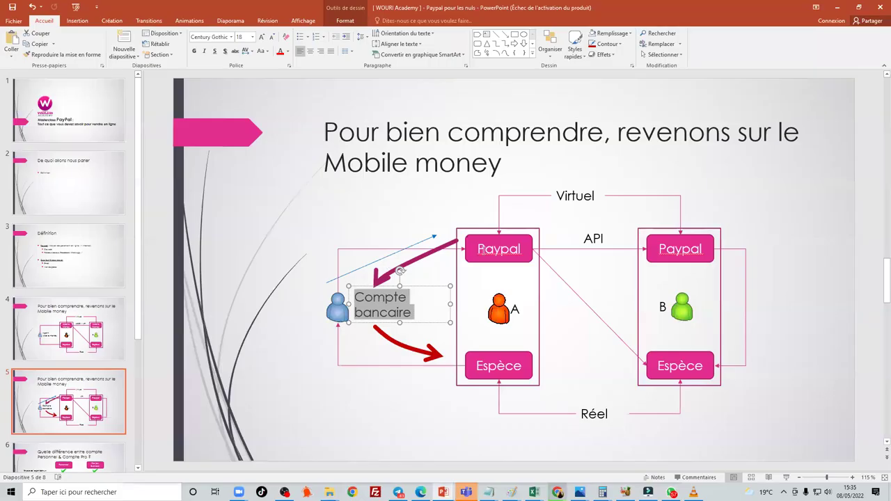
Draw a pink connector from Virtuel to API and a left-pointing arrow below API
{"action": "left_click", "coordinate": [513, 44]}
{"action": "left_click_drag", "start_coordinate": [532, 217], "coordinate": [630, 220]}
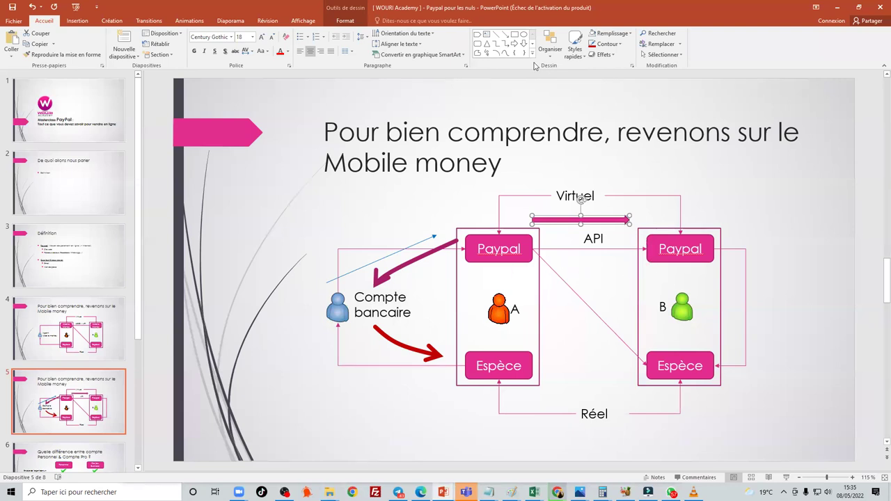
{"action": "left_click", "coordinate": [515, 45]}
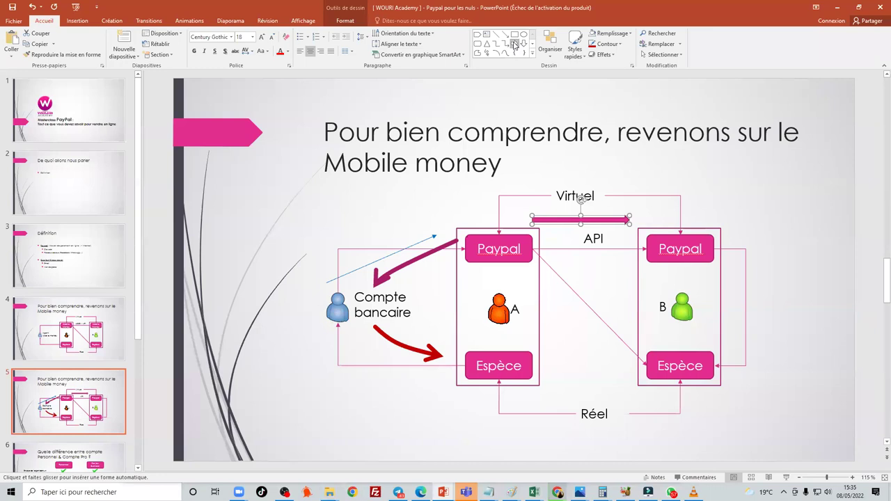
{"action": "mouse_move", "coordinate": [575, 272]}
{"action": "left_mouse_down"}
{"action": "mouse_move", "coordinate": [647, 273]}
{"action": "mouse_move", "coordinate": [658, 332]}
{"action": "mouse_move", "coordinate": [649, 368]}
{"action": "mouse_move", "coordinate": [623, 366]}
{"action": "mouse_move", "coordinate": [600, 349]}
{"action": "left_mouse_up"}
{"action": "left_click_drag", "start_coordinate": [607, 270], "coordinate": [599, 263]}
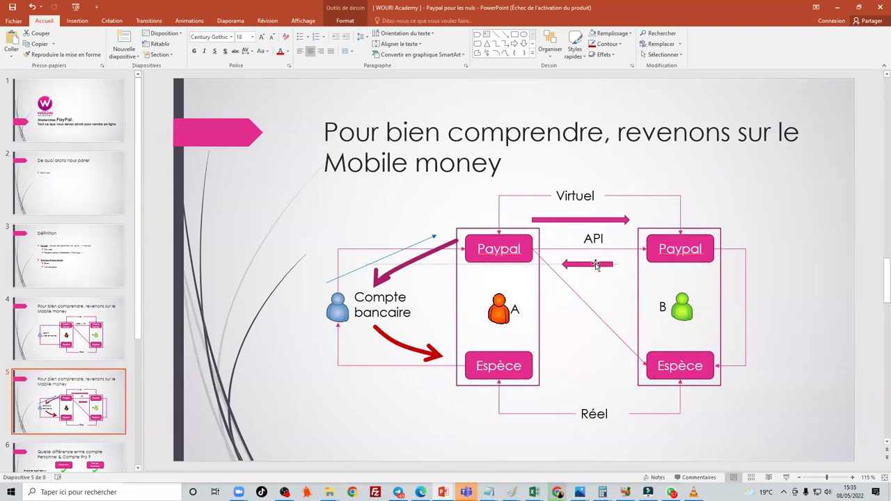
Give the lower arrow a blue outline and fill, nudge it beside API, then return to PayPal
{"action": "left_click", "coordinate": [610, 44]}
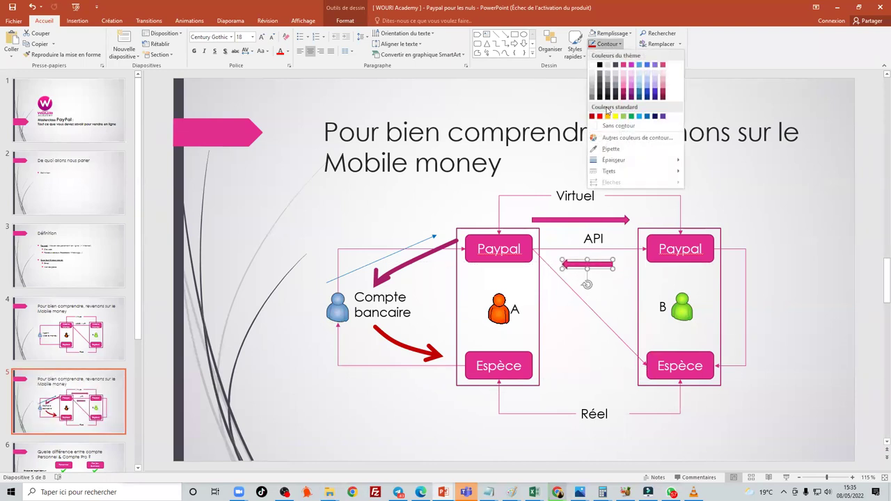
{"action": "left_click", "coordinate": [653, 117]}
{"action": "left_click", "coordinate": [610, 34]}
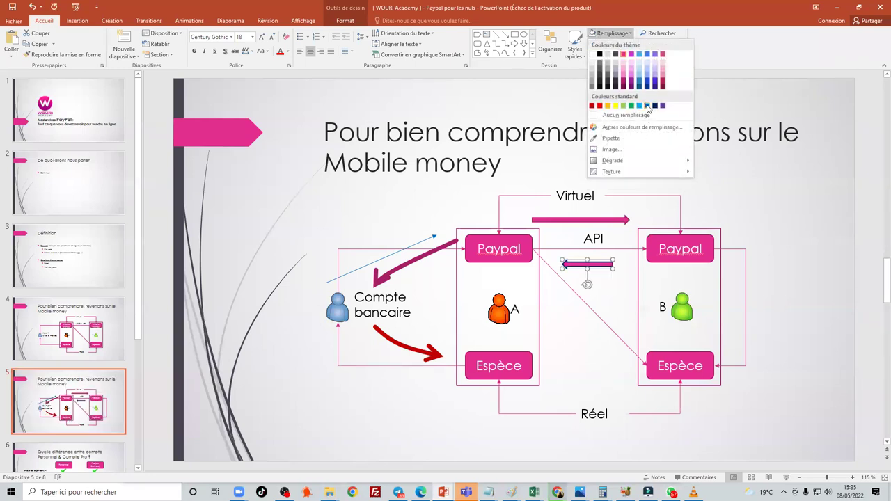
{"action": "left_click", "coordinate": [647, 105]}
{"action": "left_click_drag", "start_coordinate": [596, 259], "coordinate": [594, 261]}
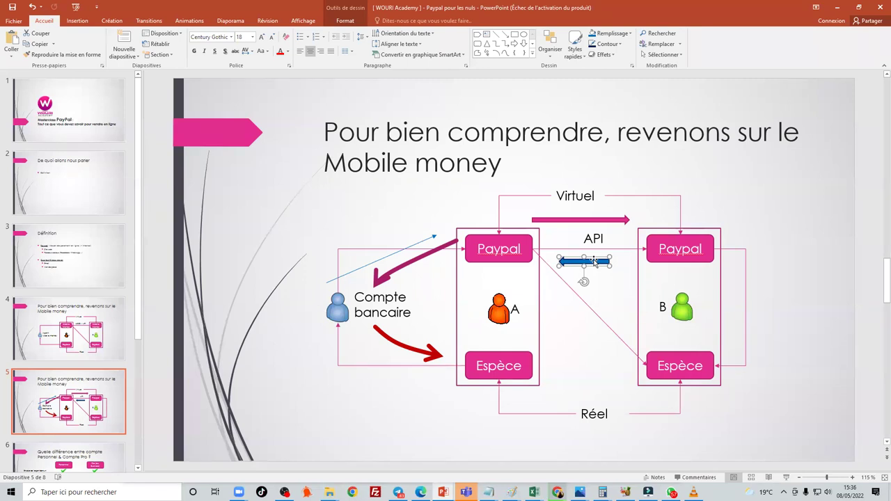
{"action": "key", "text": "alt+Tab"}
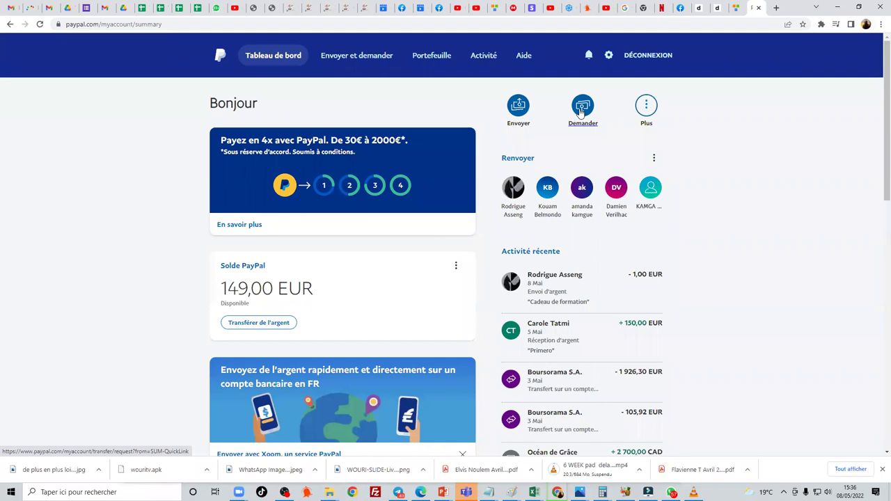
Start a money request and choose the saved contact as recipient
{"action": "left_click", "coordinate": [584, 112]}
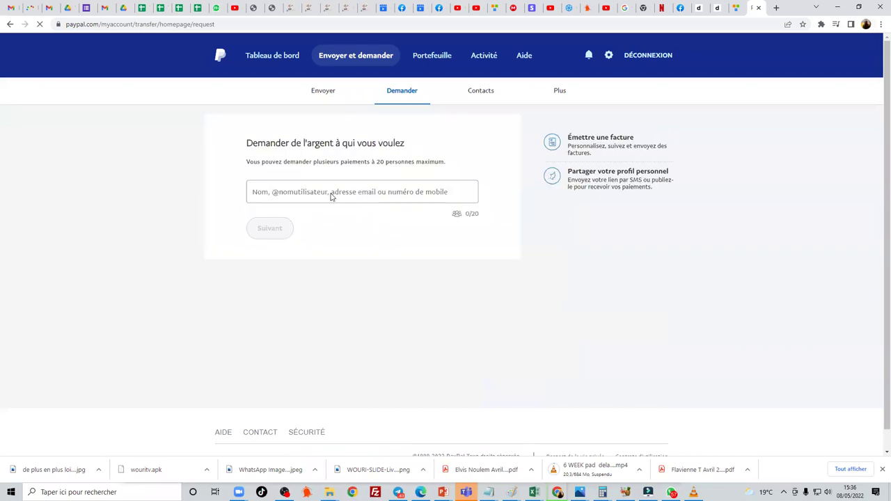
{"action": "left_click", "coordinate": [331, 195]}
{"action": "type", "text": "asse"}
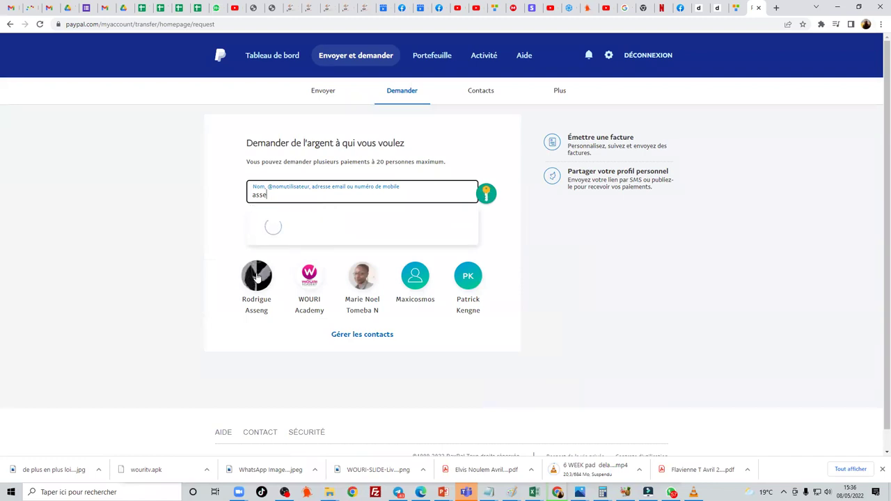
{"action": "left_click", "coordinate": [259, 279]}
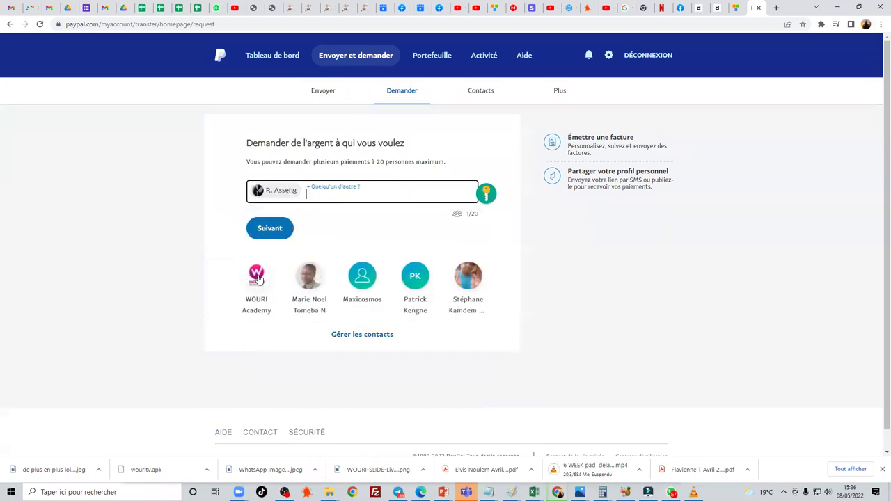
{"action": "left_click", "coordinate": [274, 235]}
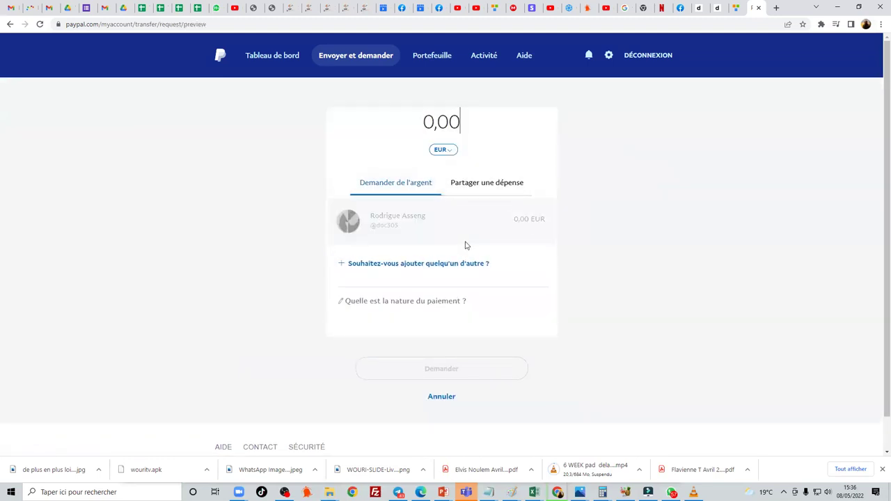
Request 1,00 EUR with the note 'Cadeau remet moi mon argent'
{"action": "type", "text": "100"}
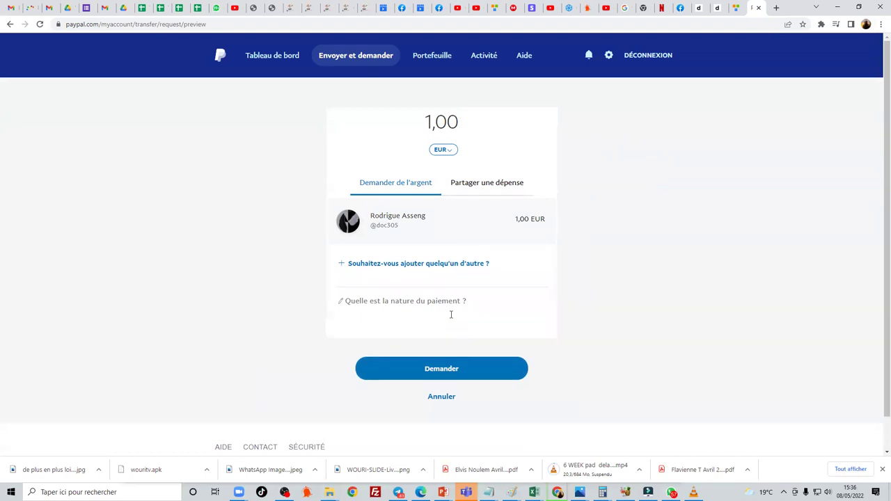
{"action": "left_click", "coordinate": [428, 302]}
{"action": "type", "text": "Cad"}
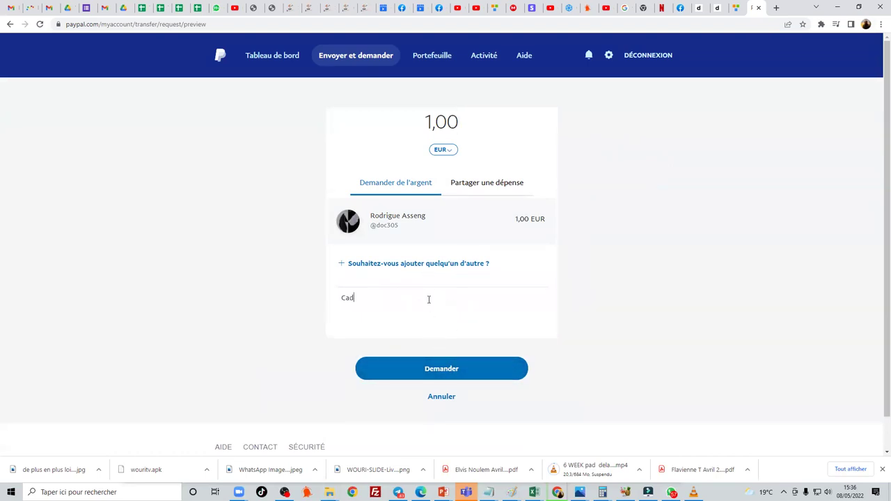
{"action": "type", "text": "eau remet moi mon argent"}
{"action": "left_click", "coordinate": [451, 369]}
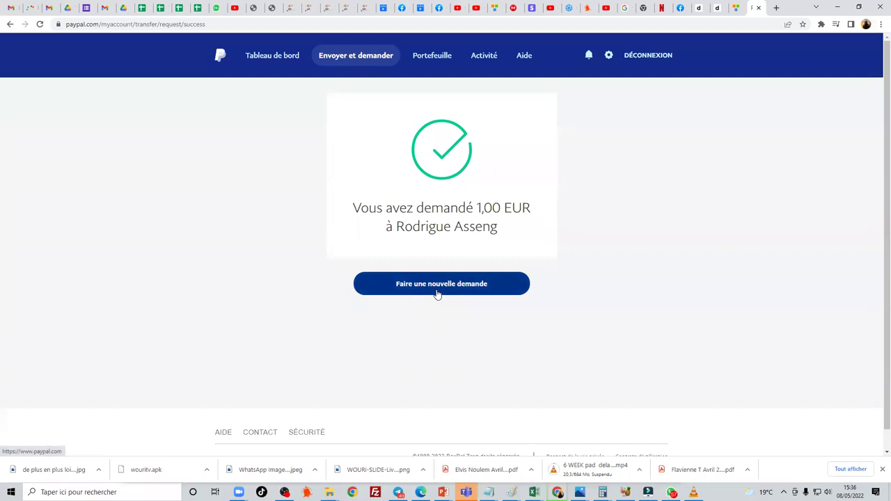
Check the pending 1,00 EUR request on the dashboard, then switch to PowerPoint
{"action": "left_click", "coordinate": [278, 60]}
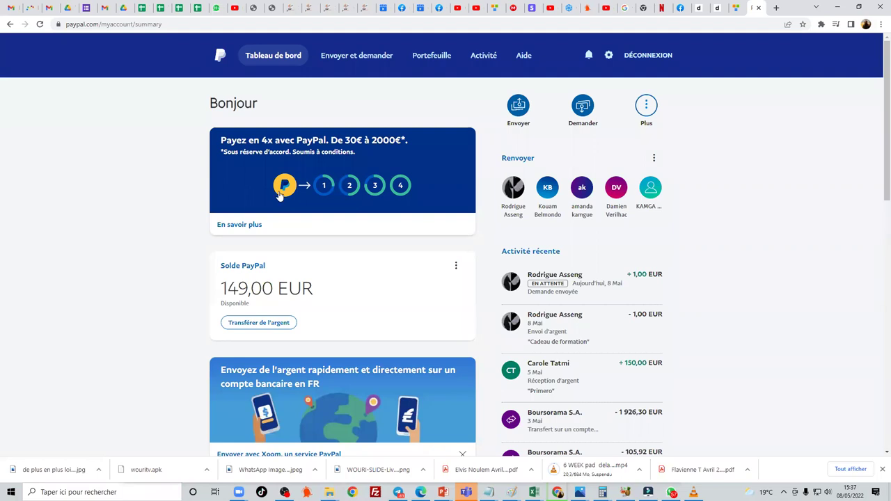
{"action": "key", "text": "alt+Tab"}
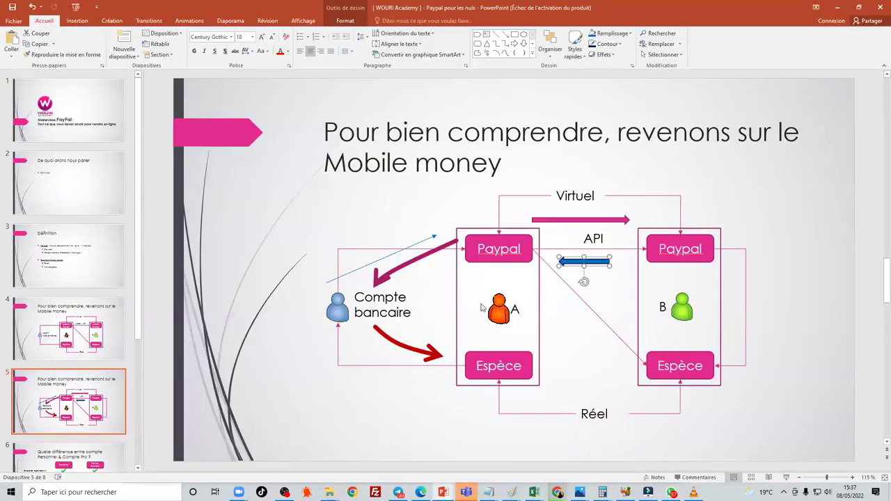
{"action": "key", "text": "alt+Tab"}
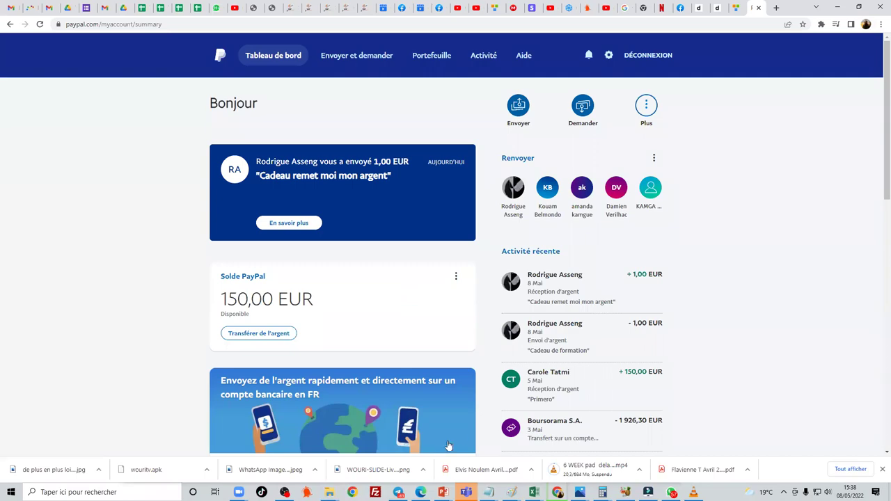
{"action": "mouse_move", "coordinate": [436, 482]}
{"action": "left_click", "coordinate": [414, 443]}
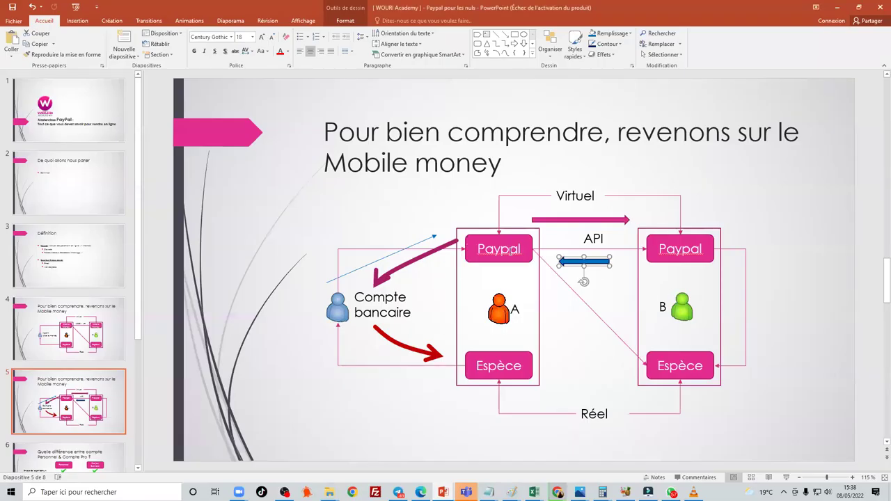
{"action": "double_click", "coordinate": [510, 249]}
{"action": "double_click", "coordinate": [668, 251]}
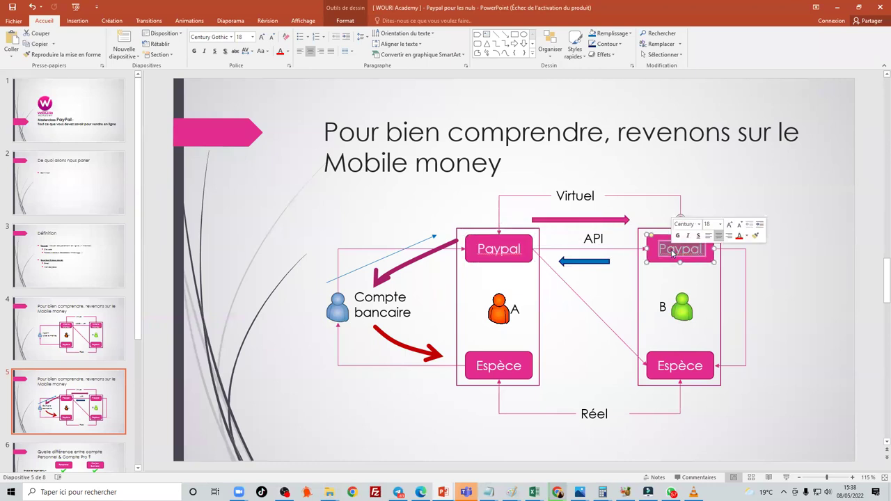
{"action": "left_click", "coordinate": [284, 269]}
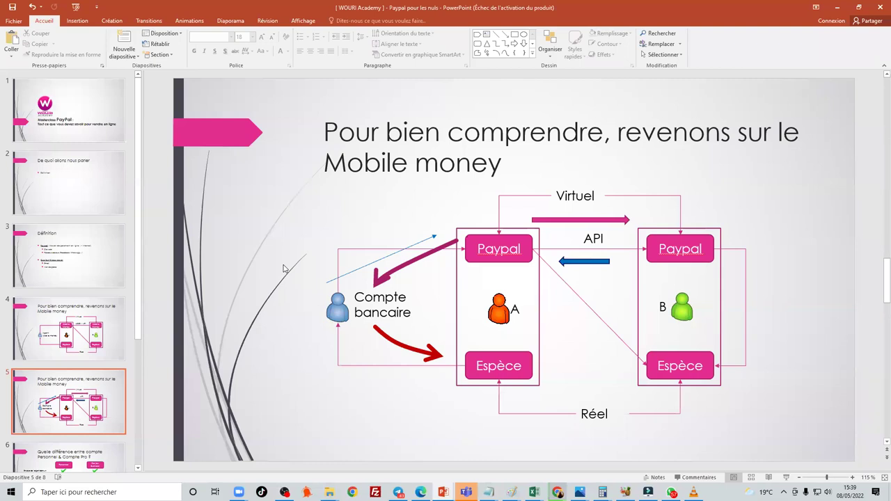
{"action": "key", "text": "alt+Tab"}
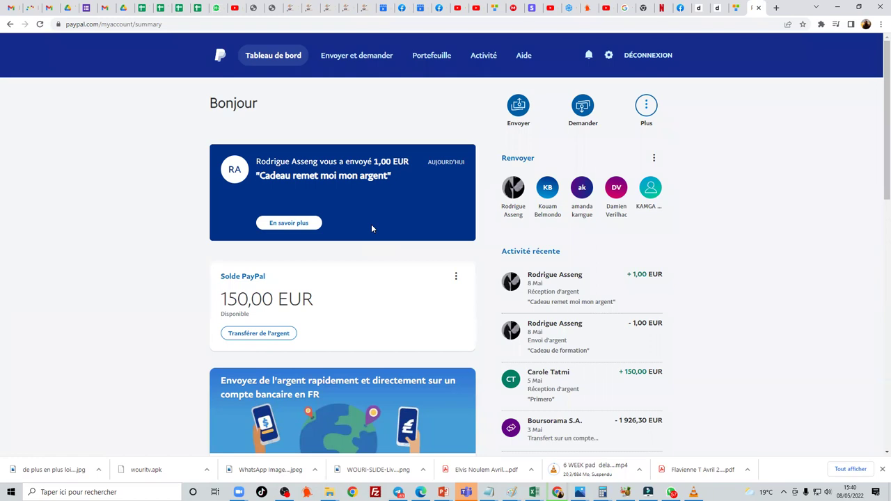
Open amazon.fr in a new browser tab
{"action": "left_click", "coordinate": [776, 8]}
{"action": "type", "text": "amaz"}
{"action": "key", "text": "Return"}
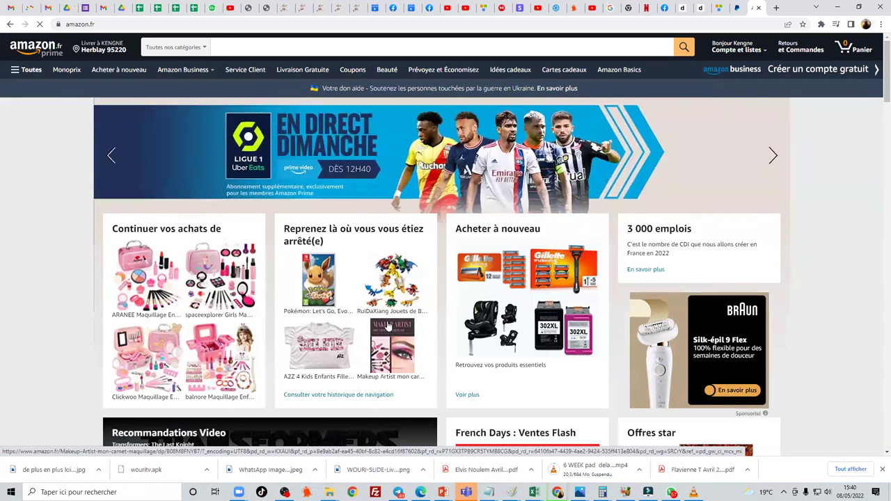
Search Amazon for 'livre' and scroll through the book results
{"action": "left_click", "coordinate": [201, 67]}
{"action": "type", "text": "livre"}
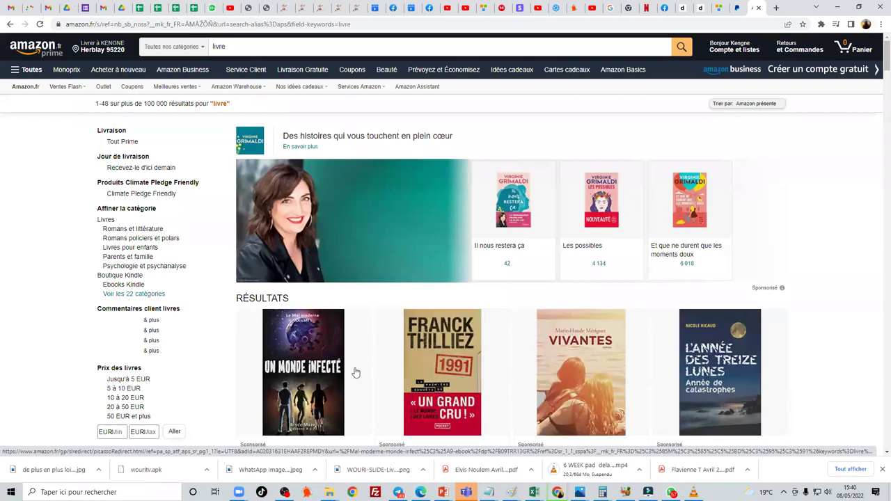
{"action": "scroll", "coordinate": [354, 369], "scroll_direction": "down", "scroll_amount": 2}
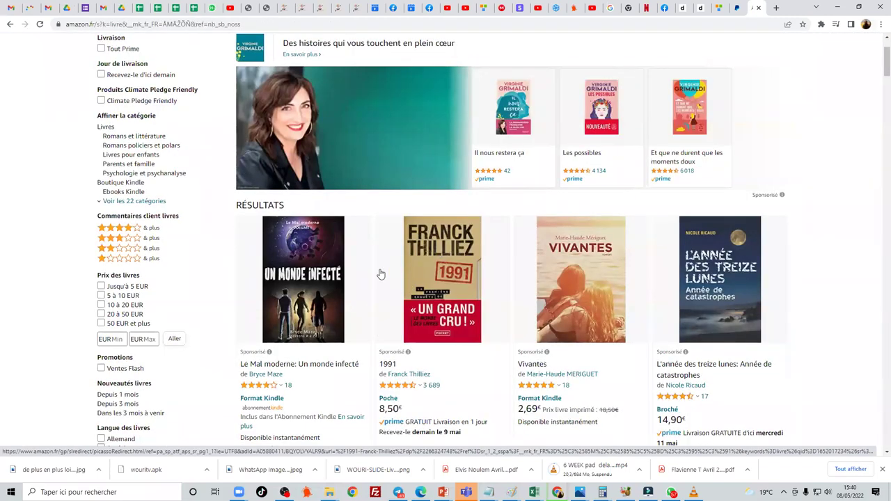
Open the product page of the paperback book '1991' at 8,50 €
{"action": "left_click", "coordinate": [449, 250]}
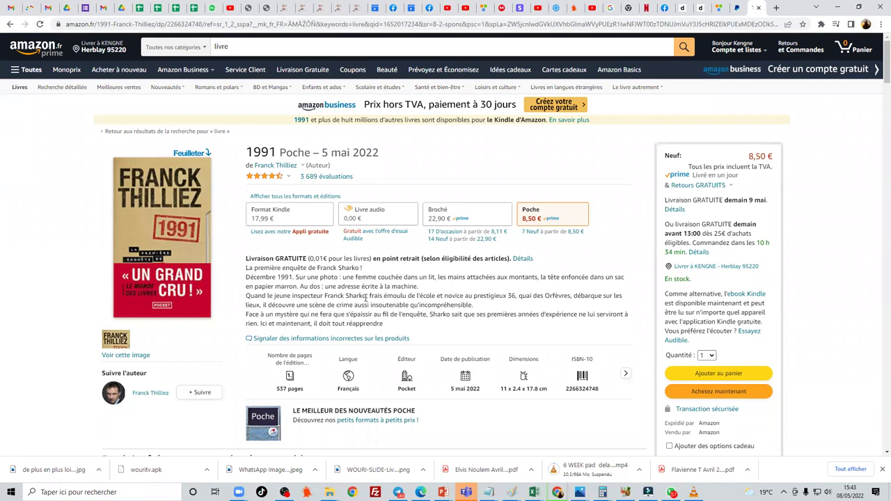
Back in PayPal, sign in again and choose to receive the security code by SMS
{"action": "left_click", "coordinate": [737, 9]}
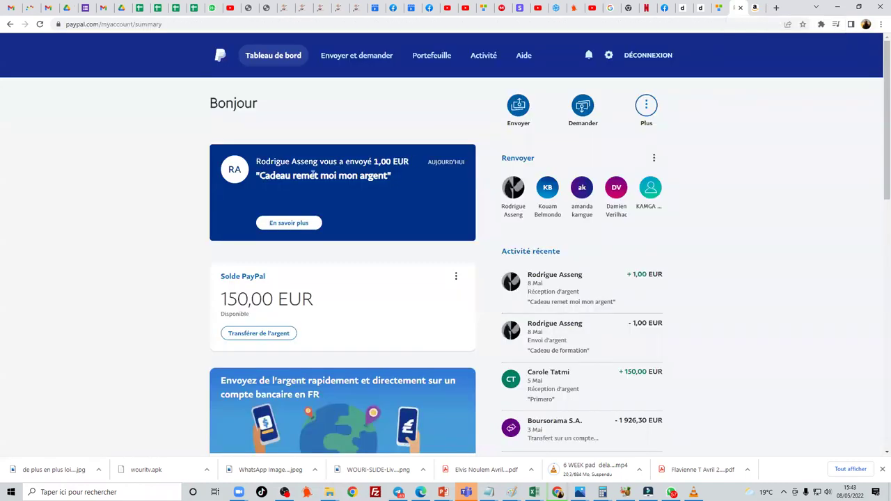
{"action": "left_click", "coordinate": [271, 58]}
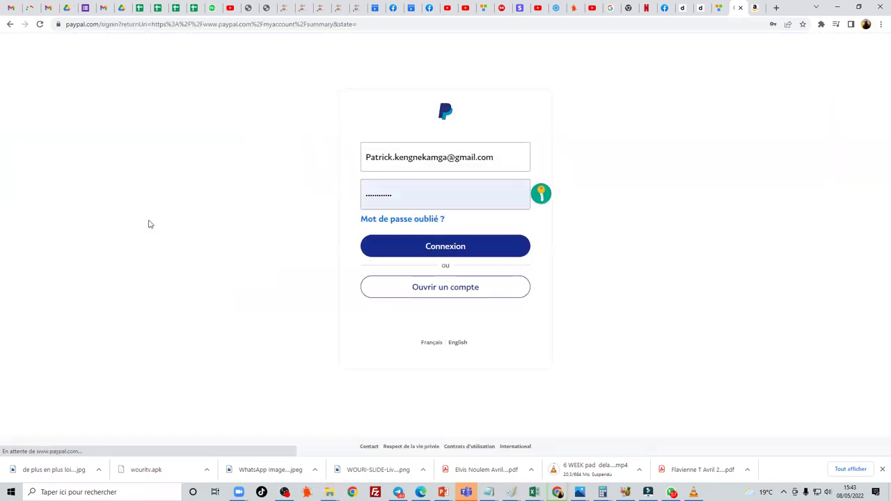
{"action": "left_click", "coordinate": [449, 251]}
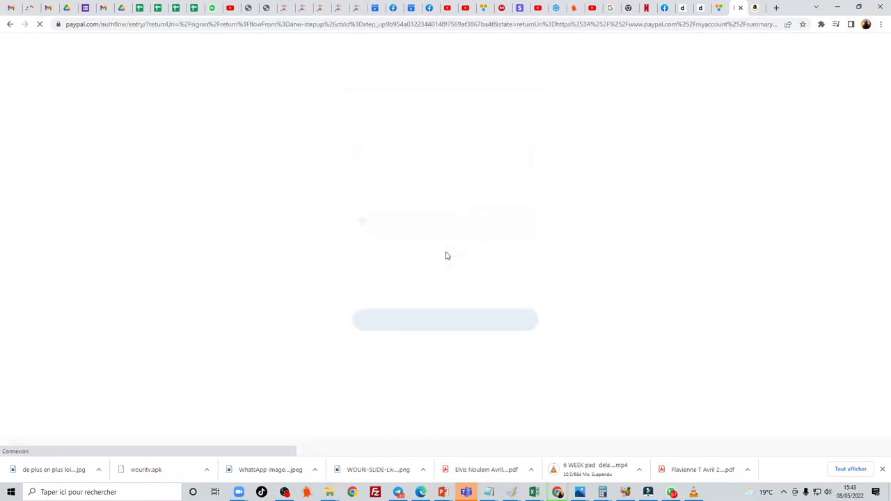
{"action": "left_click", "coordinate": [359, 252]}
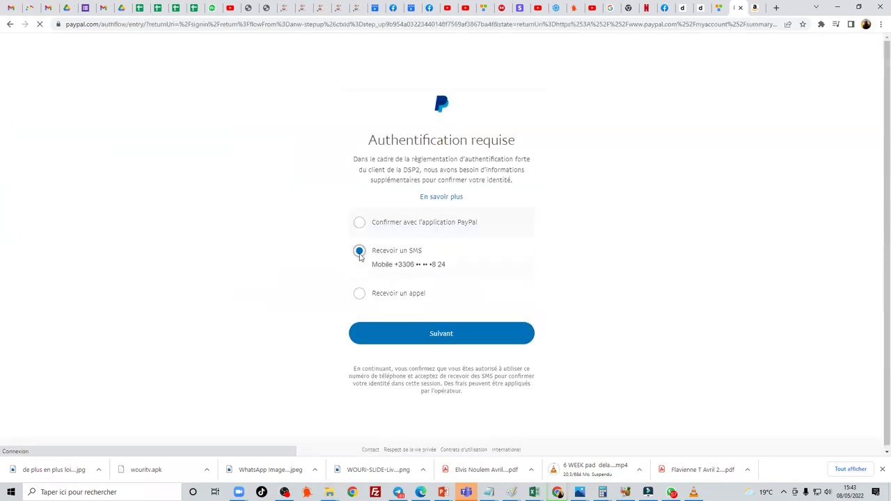
{"action": "left_click", "coordinate": [427, 342]}
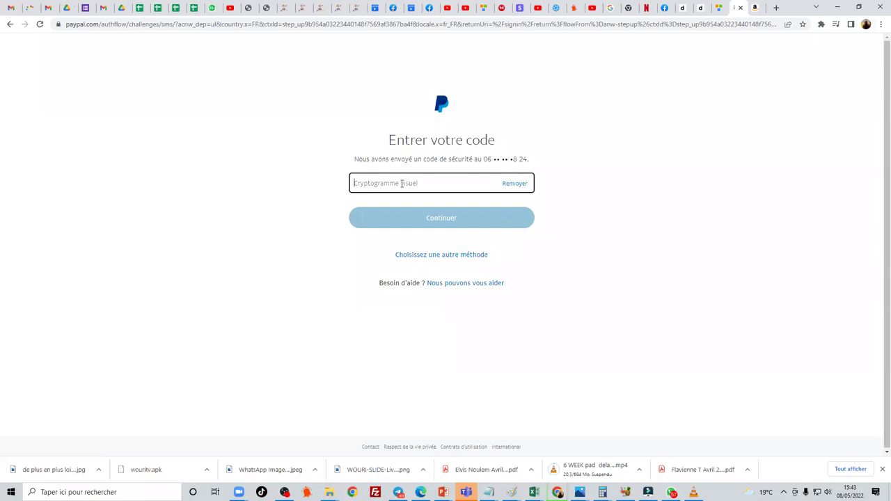
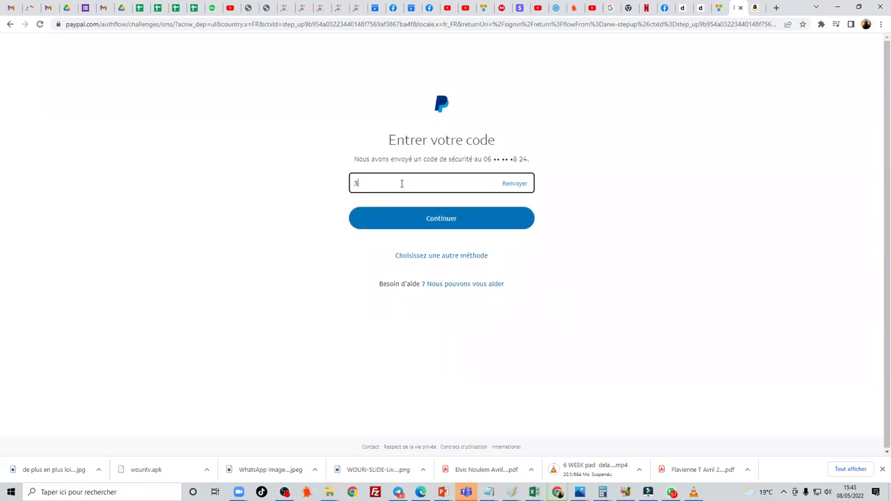
Enter the SMS security code to finish signing in to the PayPal dashboard
{"action": "left_click", "coordinate": [448, 219]}
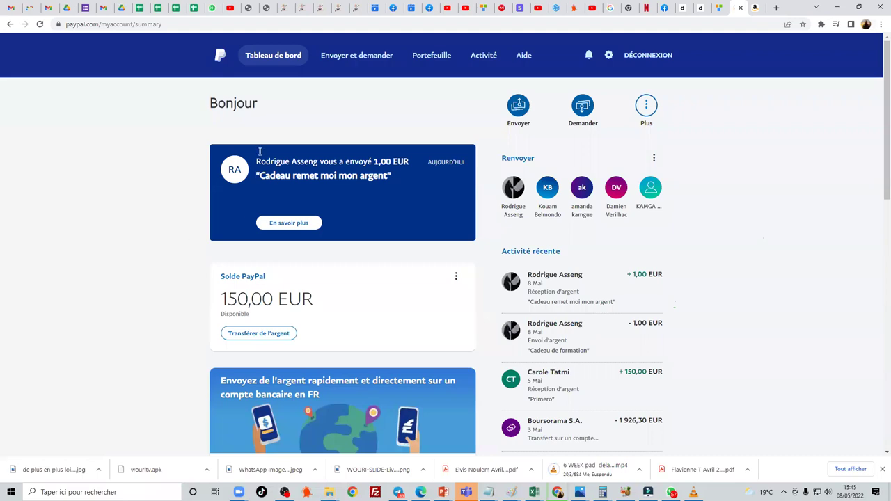
Reload the PayPal account summary via Tableau de bord
{"action": "left_click", "coordinate": [272, 61]}
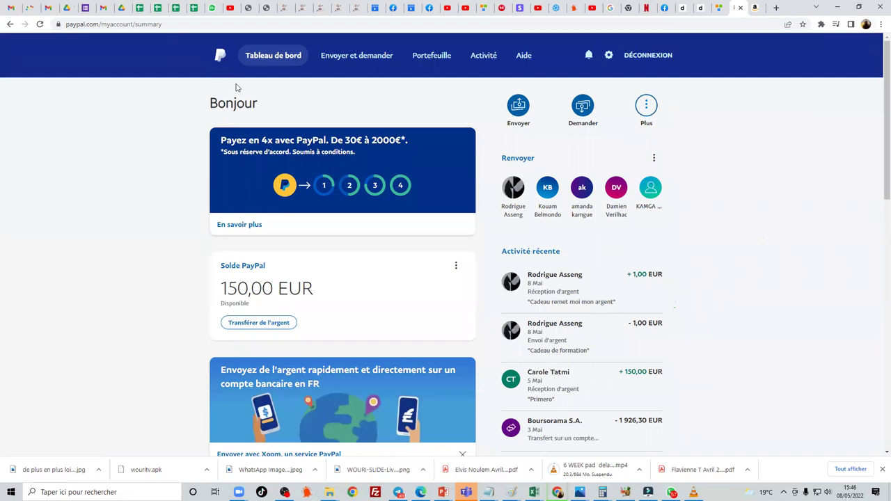
{"action": "left_click", "coordinate": [282, 63]}
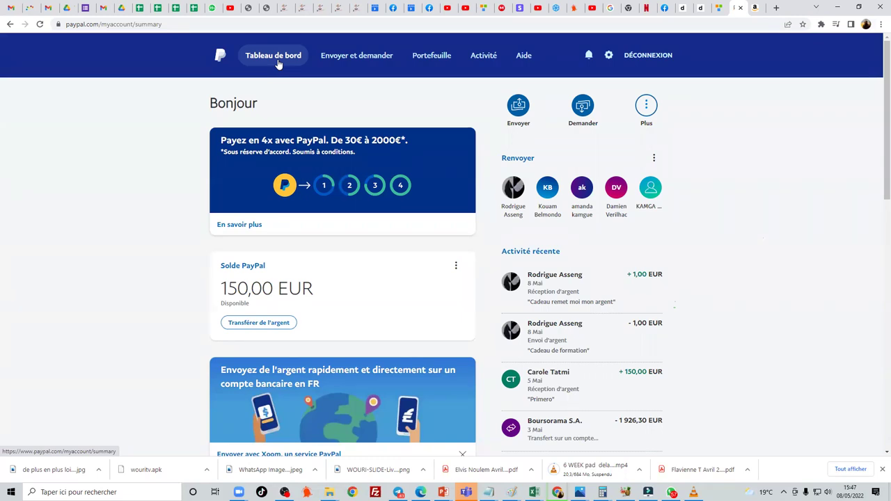
{"action": "left_click", "coordinate": [279, 64]}
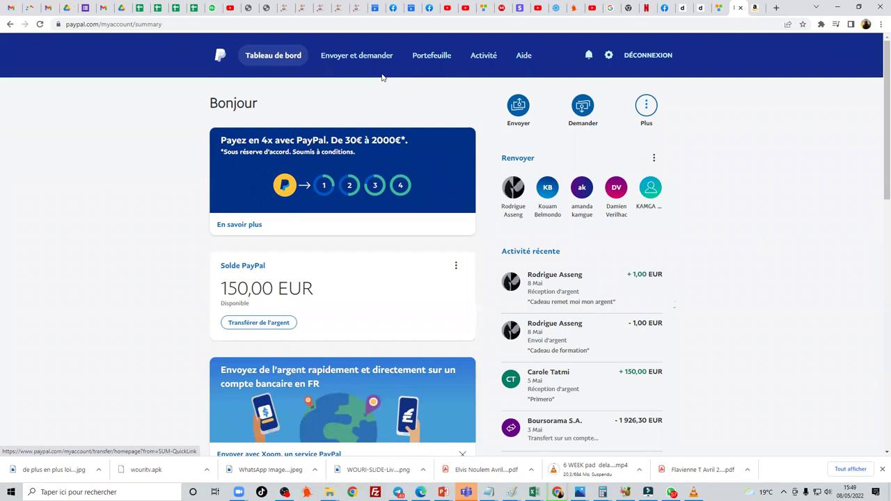
{"action": "left_click", "coordinate": [284, 61]}
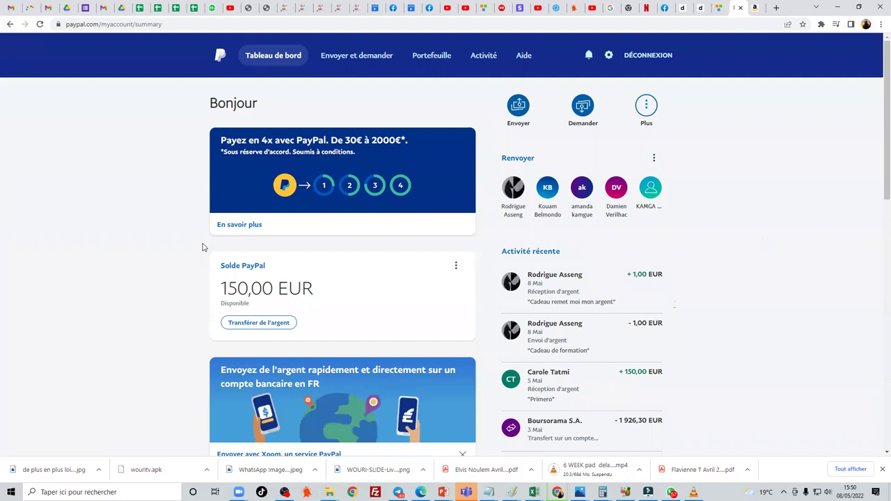
{"action": "left_click", "coordinate": [268, 57]}
Open PayPal's account settings showing the Préférences section and the PayPal.me link
{"action": "left_click", "coordinate": [608, 58]}
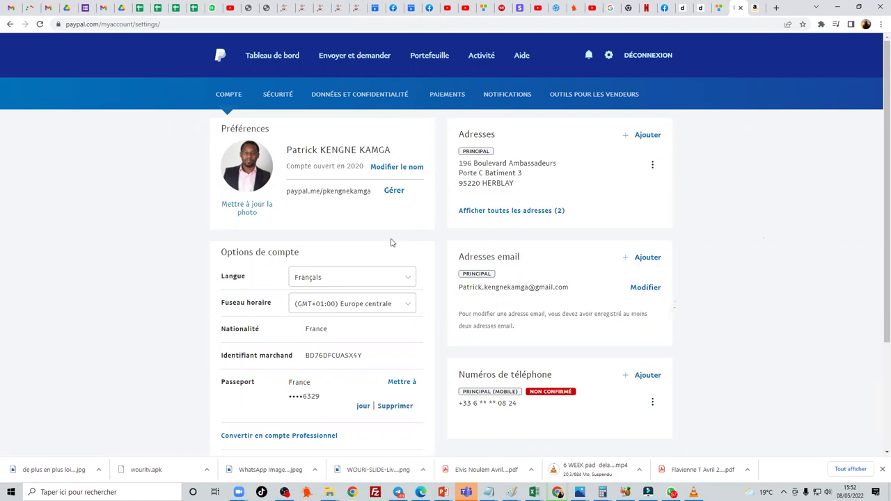
Open the PayPal.me 'Modifier votre profil' page via Gérer, then close it
{"action": "left_click", "coordinate": [392, 194]}
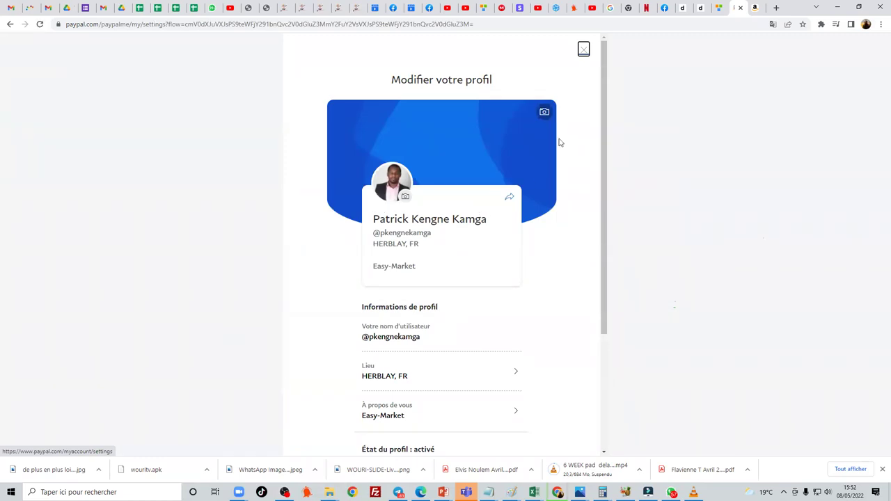
{"action": "left_click", "coordinate": [584, 53]}
Select the account's PayPal.me link under Préférences and copy it
{"action": "left_click", "coordinate": [584, 55]}
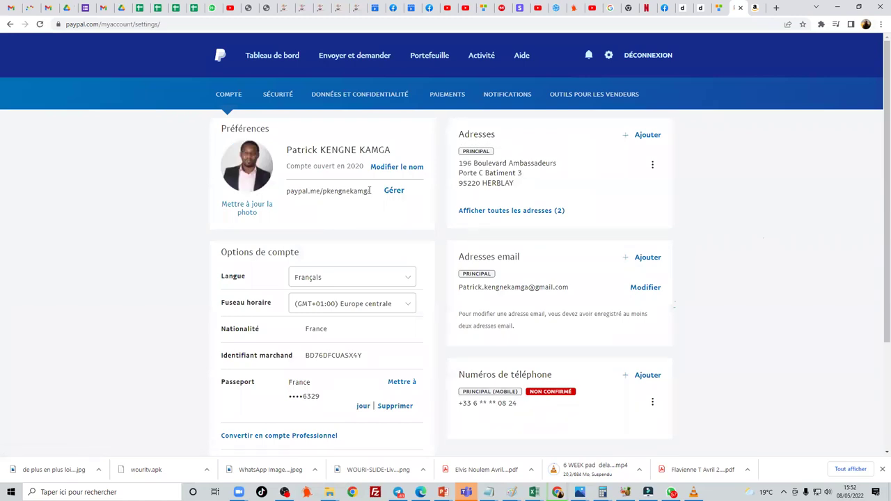
{"action": "left_click_drag", "start_coordinate": [371, 190], "coordinate": [286, 191]}
{"action": "key", "text": "ctrl+c"}
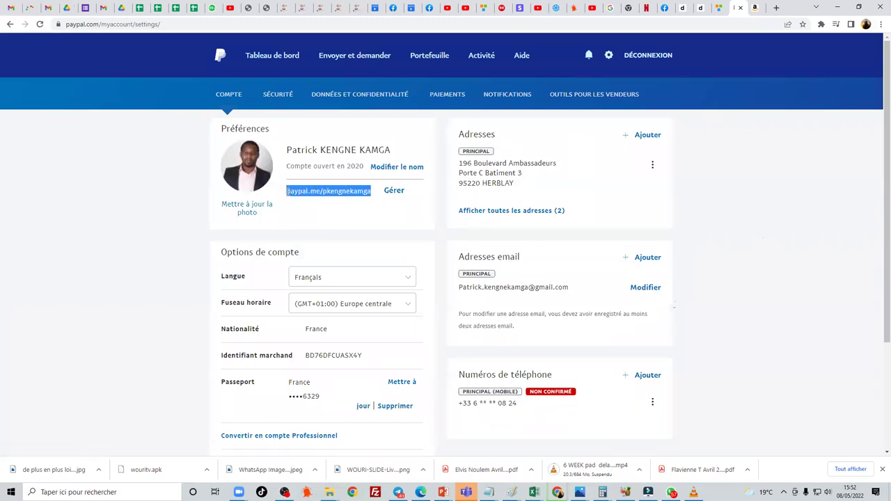
{"action": "right_click", "coordinate": [301, 188]}
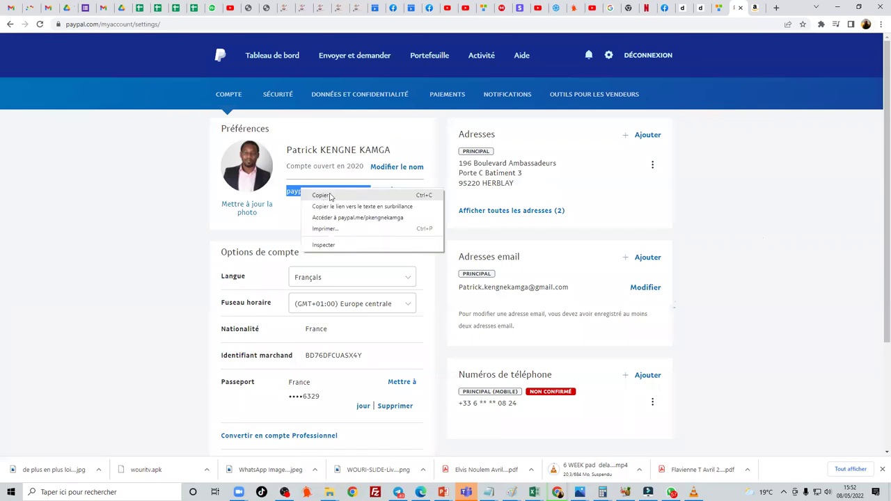
{"action": "left_click", "coordinate": [323, 195]}
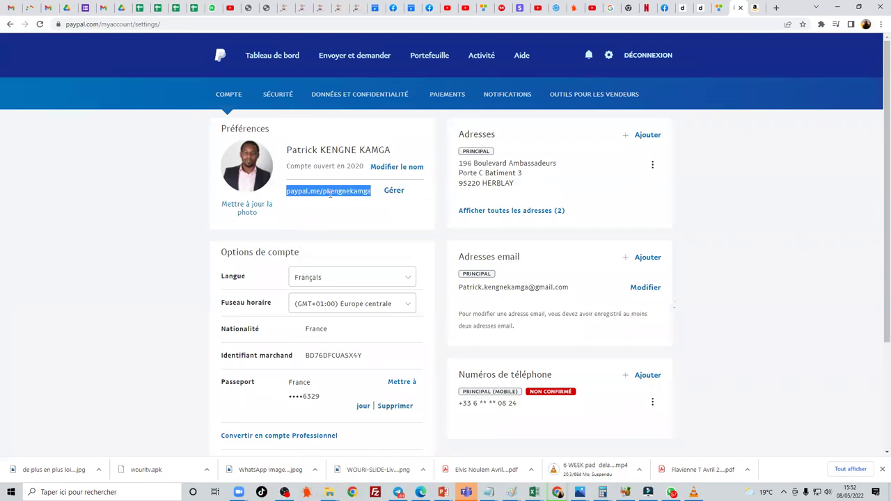
{"action": "right_click", "coordinate": [330, 196]}
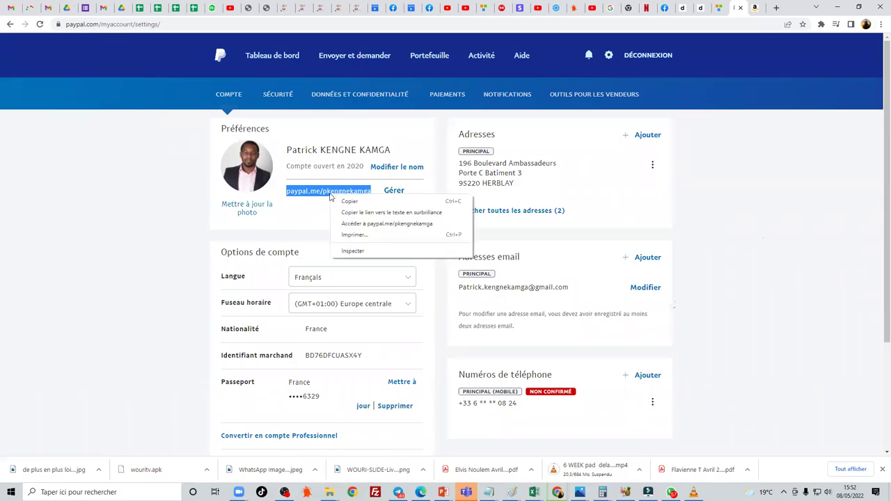
{"action": "left_click", "coordinate": [348, 201]}
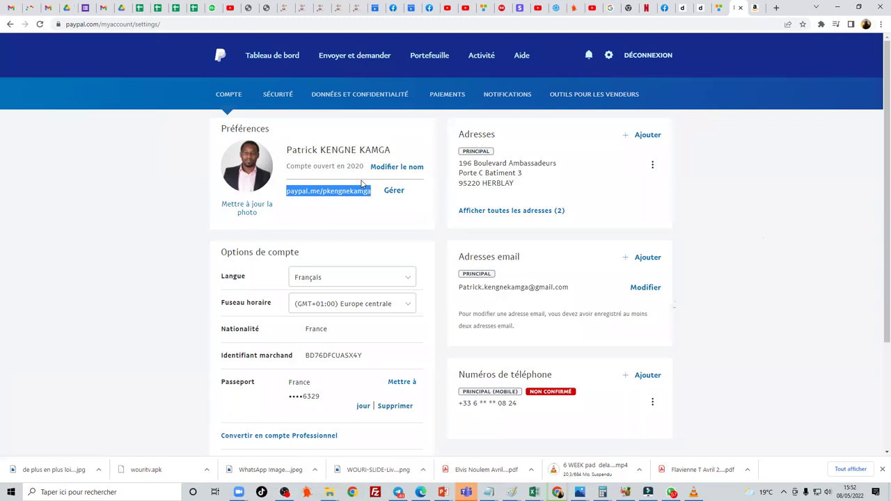
{"action": "left_click", "coordinate": [421, 492]}
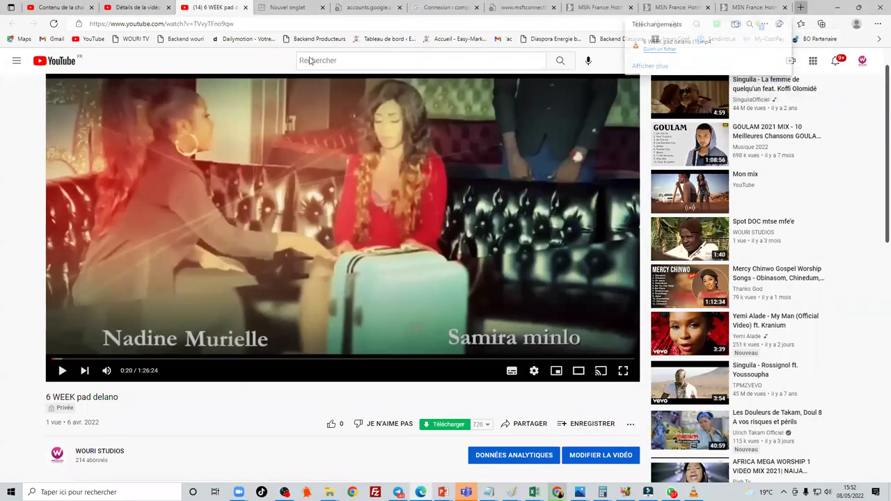
Paste the copied PayPal.me link into a new Edge tab and load the profile page
{"action": "key", "text": "ctrl+t"}
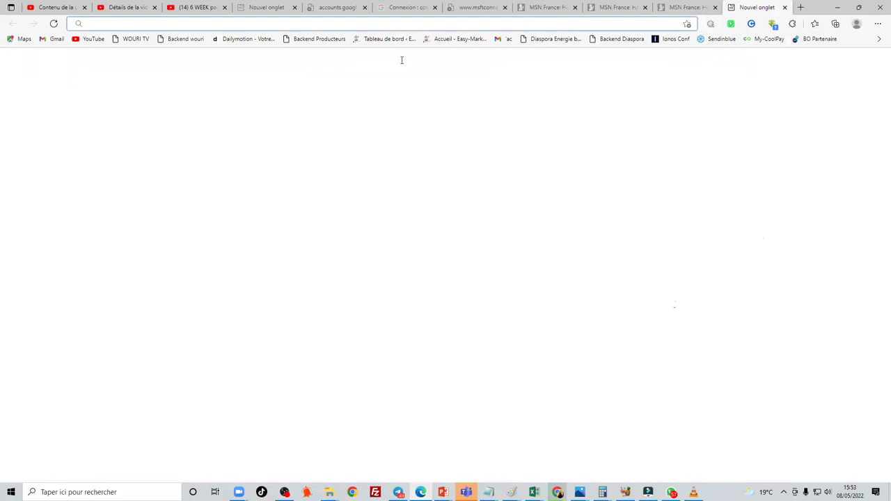
{"action": "key", "text": "ctrl+v"}
{"action": "key", "text": "Return"}
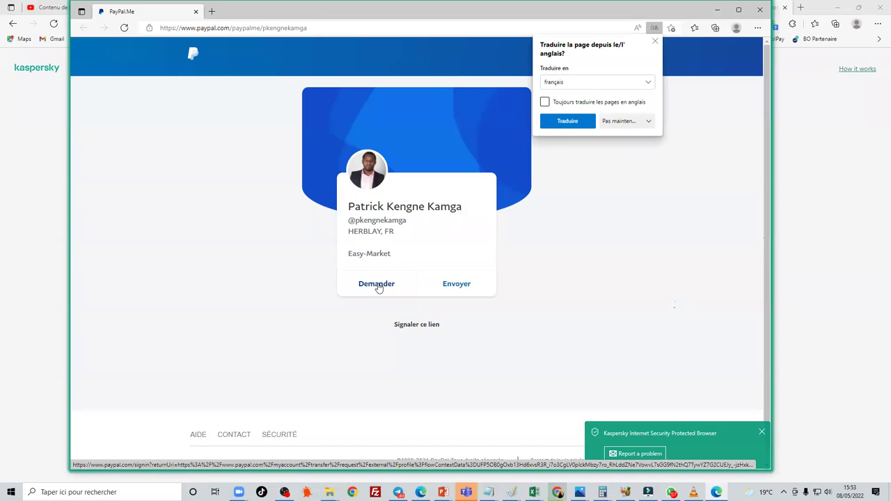
Try Envoyer on the PayPal.me page, then leave the sign-in without logging in
{"action": "left_click", "coordinate": [454, 285]}
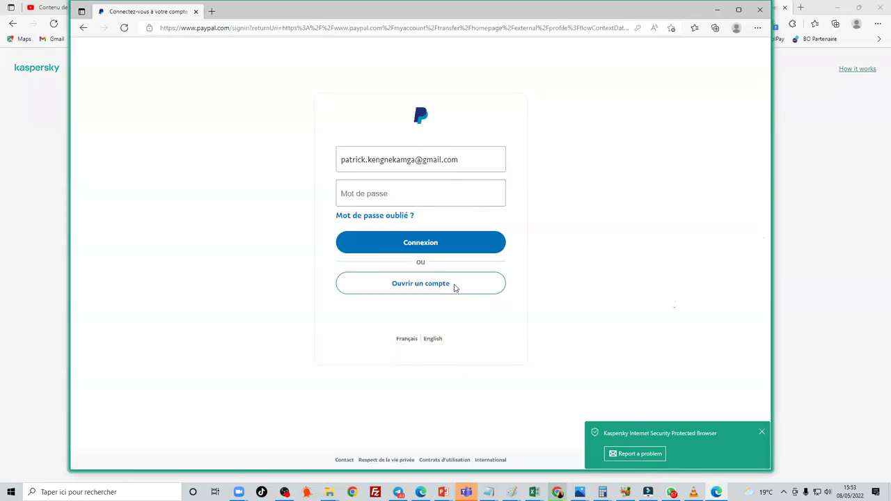
{"action": "left_click", "coordinate": [379, 201]}
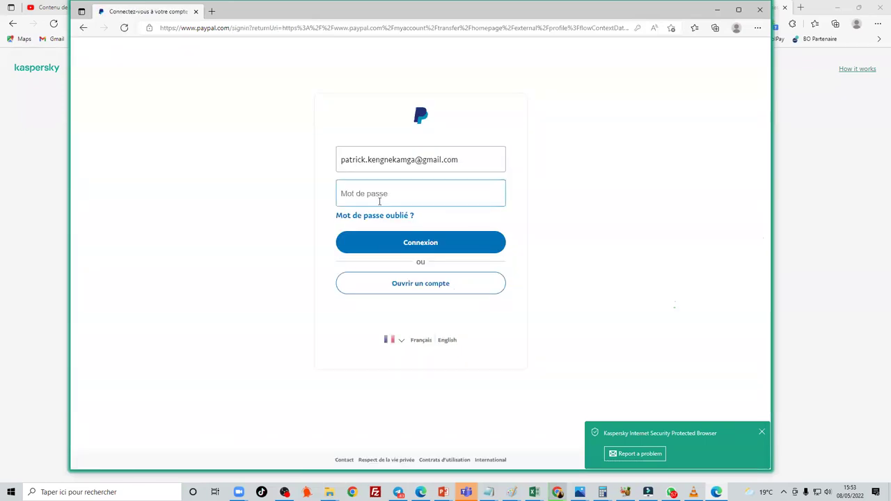
{"action": "left_click", "coordinate": [422, 245]}
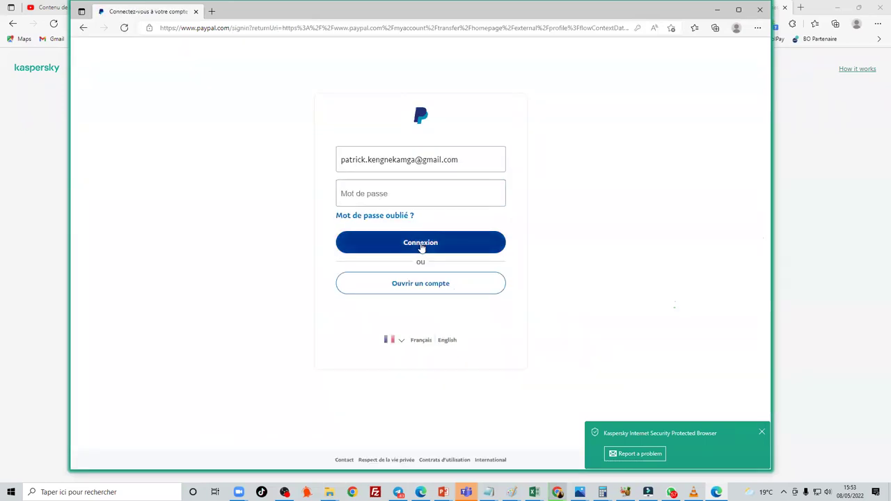
{"action": "left_click", "coordinate": [411, 245]}
Close the protected browser window and return to the PayPal account settings page
{"action": "left_click", "coordinate": [760, 9]}
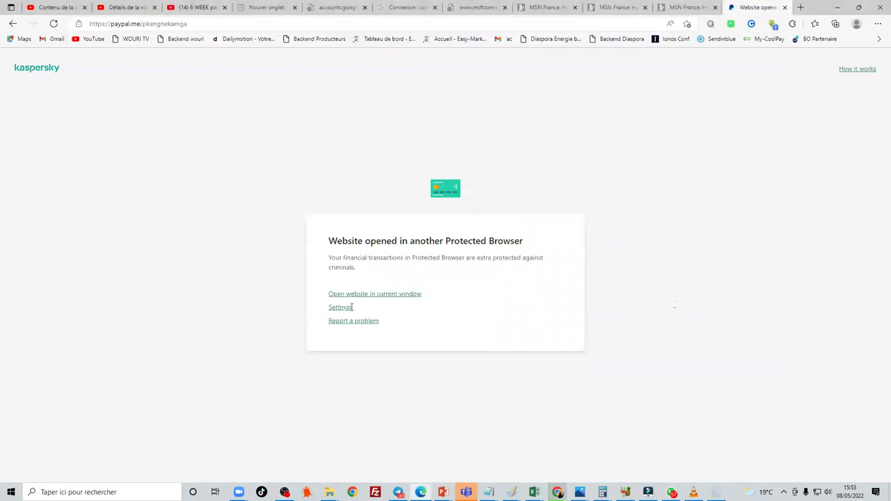
{"action": "key", "text": "alt+Tab"}
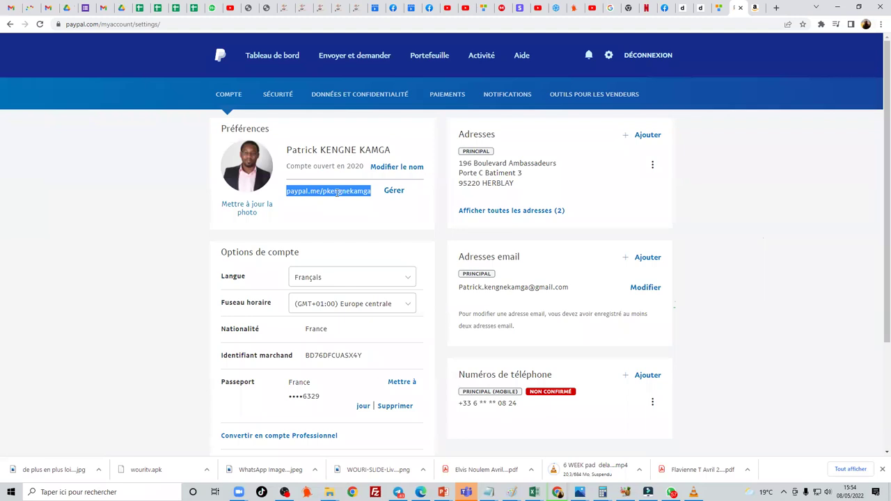
Bring up WhatsApp, open its business Catalogue and pick the Épice de Mbongo item
{"action": "left_click", "coordinate": [672, 492]}
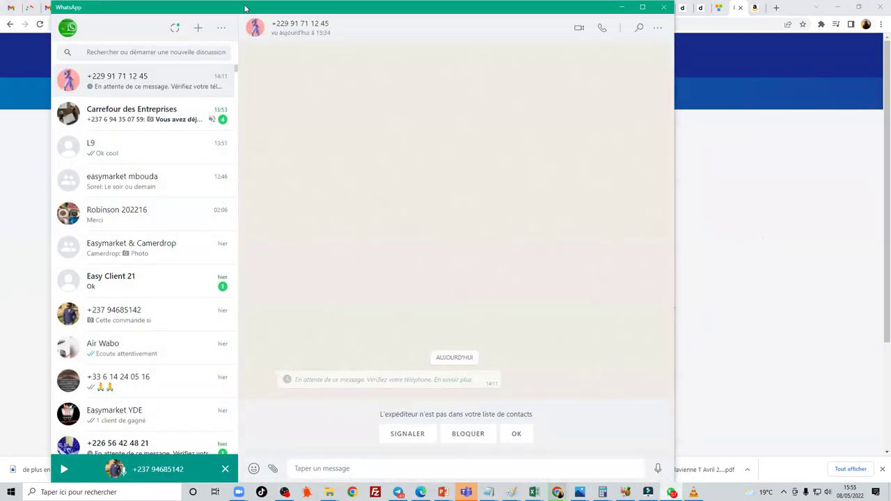
{"action": "left_click_drag", "start_coordinate": [244, 8], "coordinate": [240, 85]}
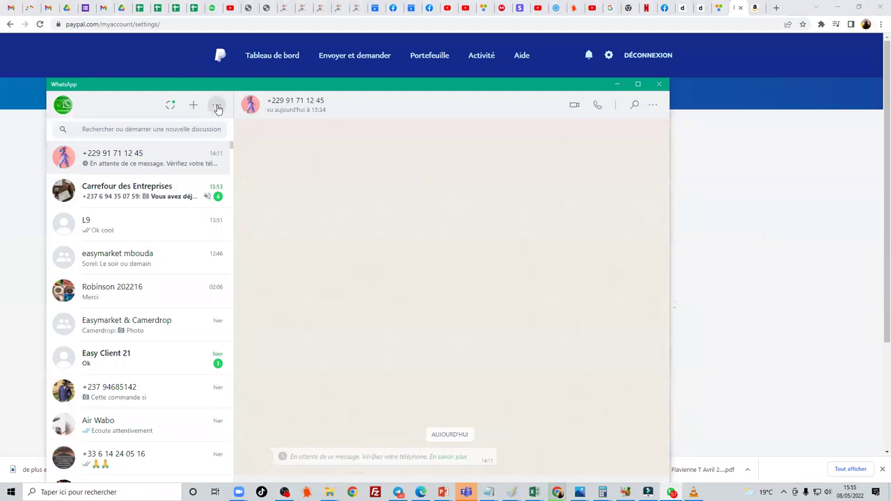
{"action": "left_click", "coordinate": [217, 107]}
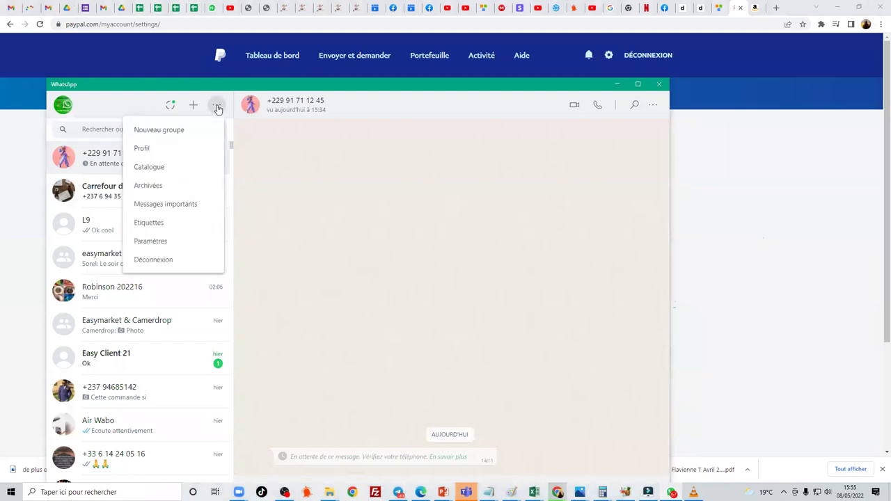
{"action": "left_click", "coordinate": [150, 168]}
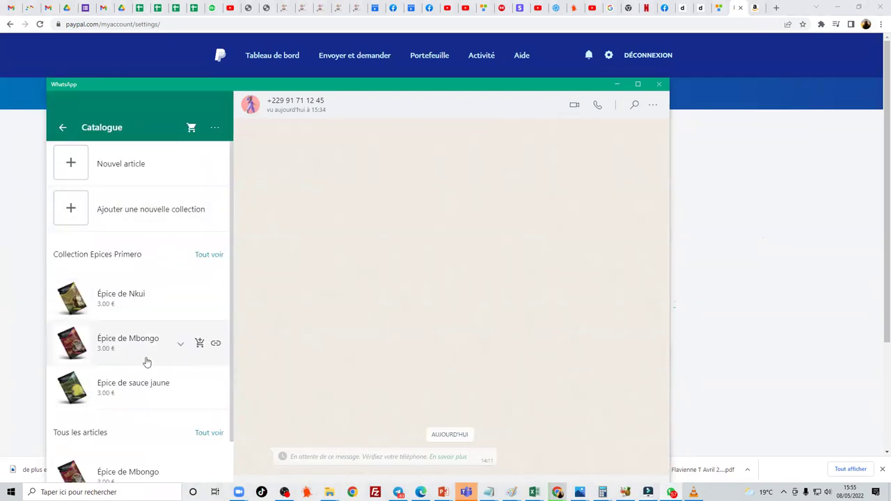
{"action": "scroll", "coordinate": [158, 388], "scroll_direction": "down", "scroll_amount": 3}
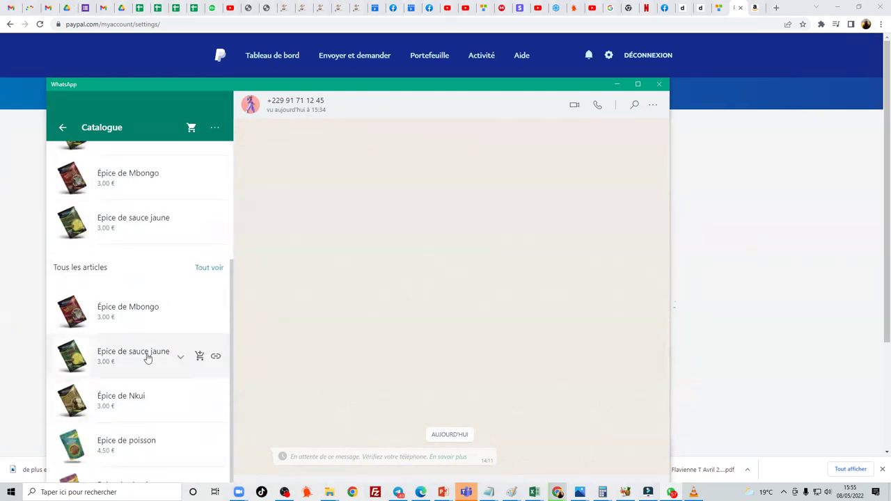
{"action": "scroll", "coordinate": [139, 258], "scroll_direction": "up", "scroll_amount": 2}
{"action": "scroll", "coordinate": [143, 306], "scroll_direction": "down", "scroll_amount": 1}
{"action": "scroll", "coordinate": [147, 323], "scroll_direction": "down", "scroll_amount": 1}
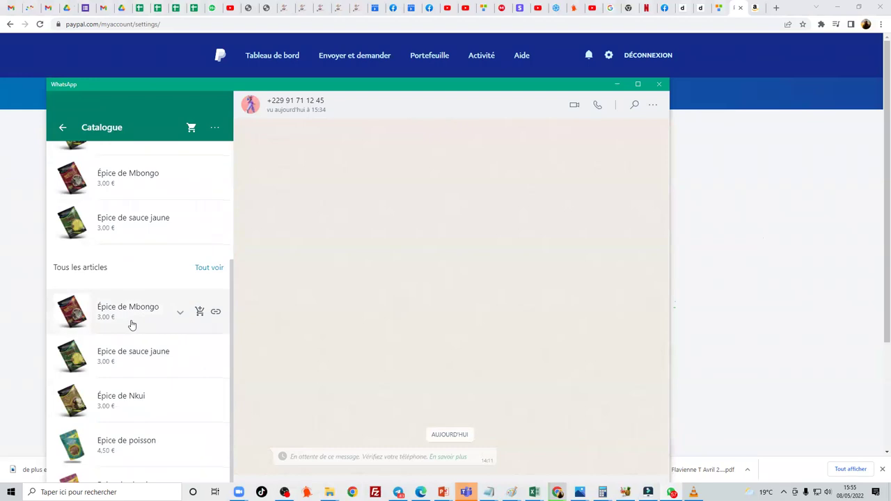
{"action": "left_click", "coordinate": [180, 317]}
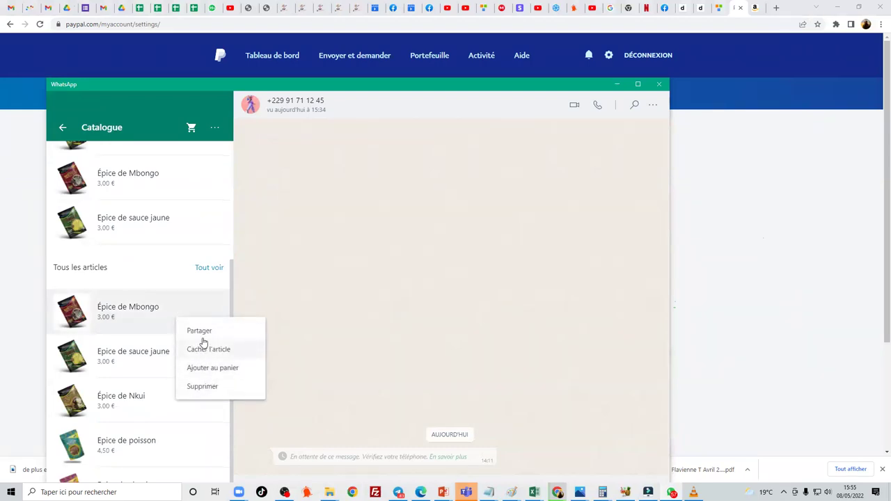
Edit the Épice de Mbongo item and paste the paypal.me link into its Lien field
{"action": "left_click", "coordinate": [144, 311]}
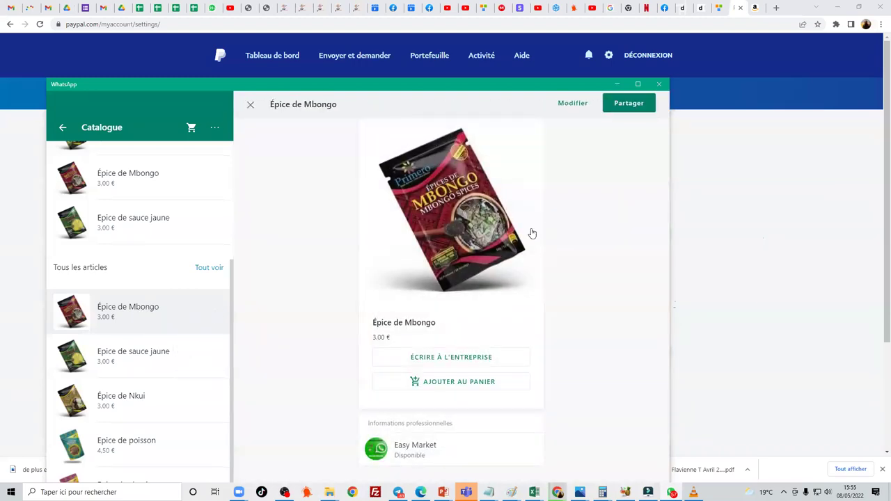
{"action": "left_click", "coordinate": [571, 105]}
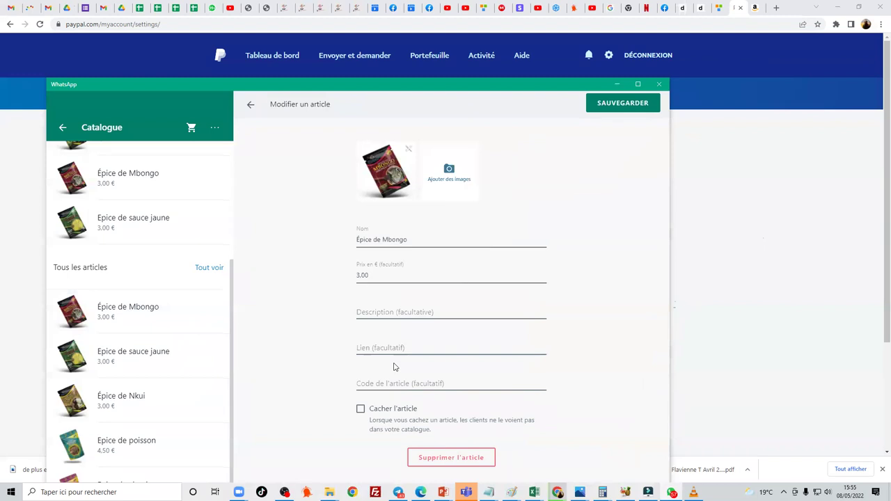
{"action": "left_click", "coordinate": [396, 350]}
{"action": "key", "text": "ctrl+v"}
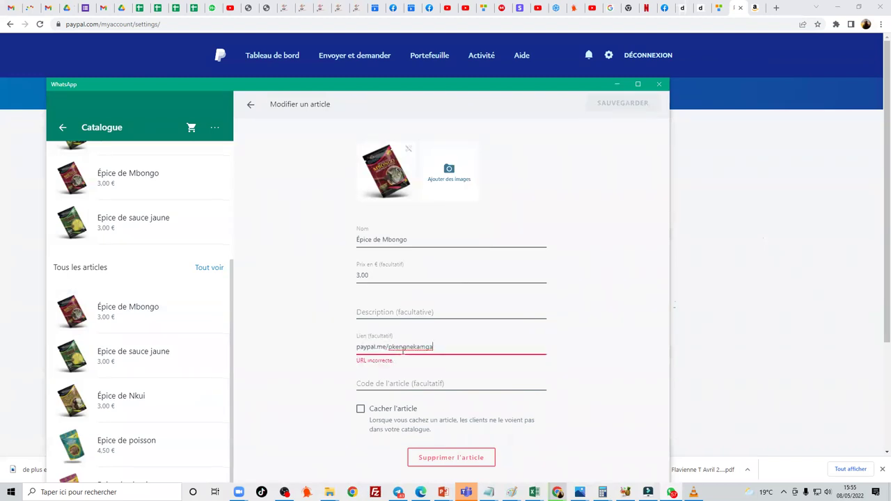
{"action": "left_click", "coordinate": [357, 348]}
{"action": "type", "text": "https://"}
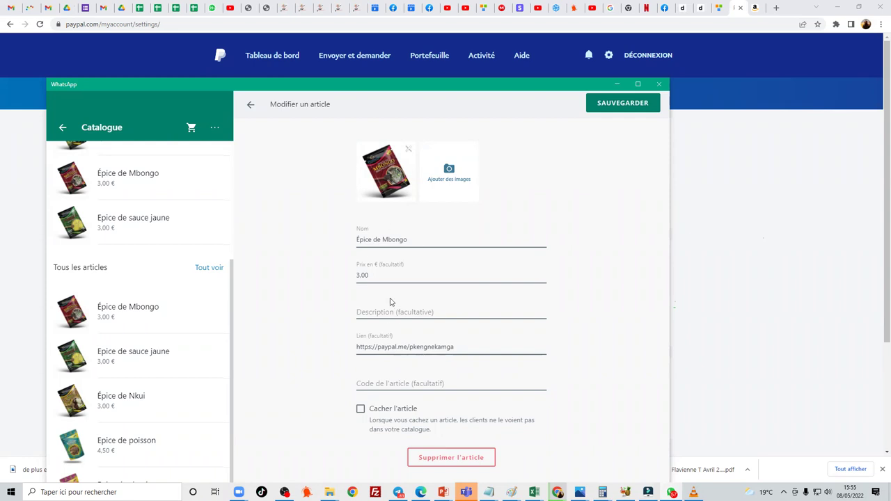
{"action": "left_click_drag", "start_coordinate": [459, 348], "coordinate": [356, 347]}
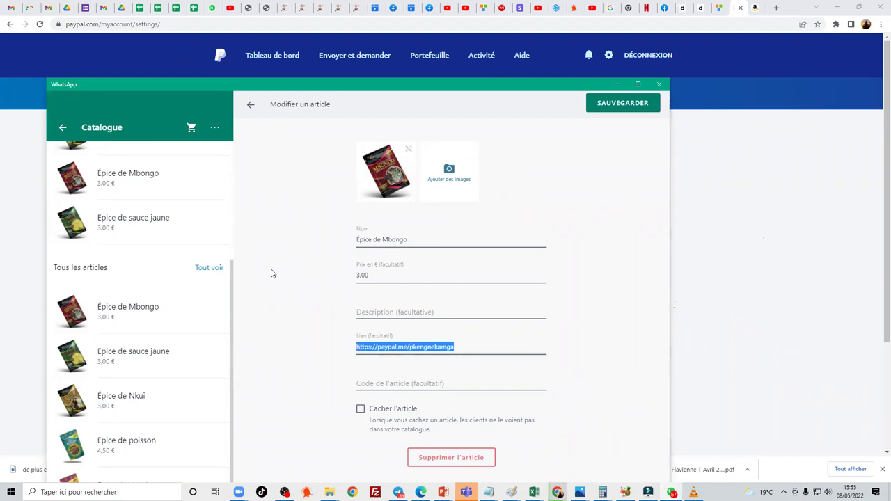
{"action": "left_click", "coordinate": [410, 348]}
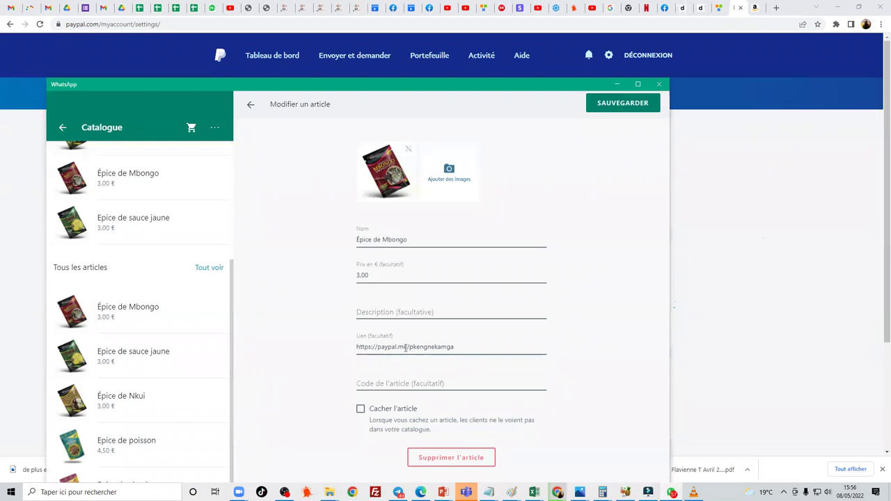
{"action": "left_click_drag", "start_coordinate": [409, 347], "coordinate": [455, 346]}
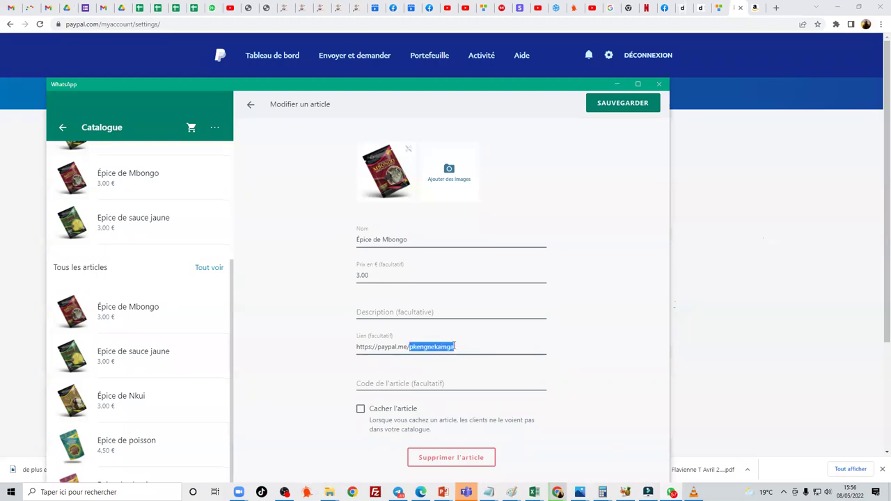
{"action": "left_click", "coordinate": [622, 103]}
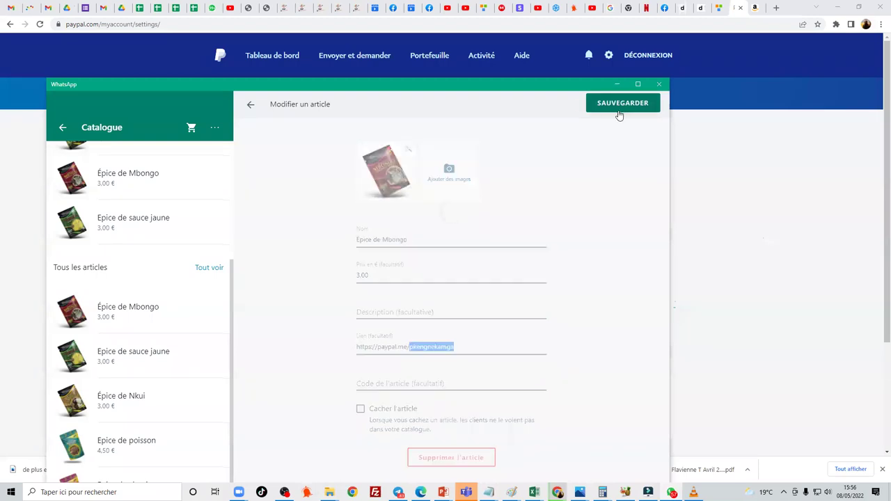
{"action": "left_click", "coordinate": [730, 179]}
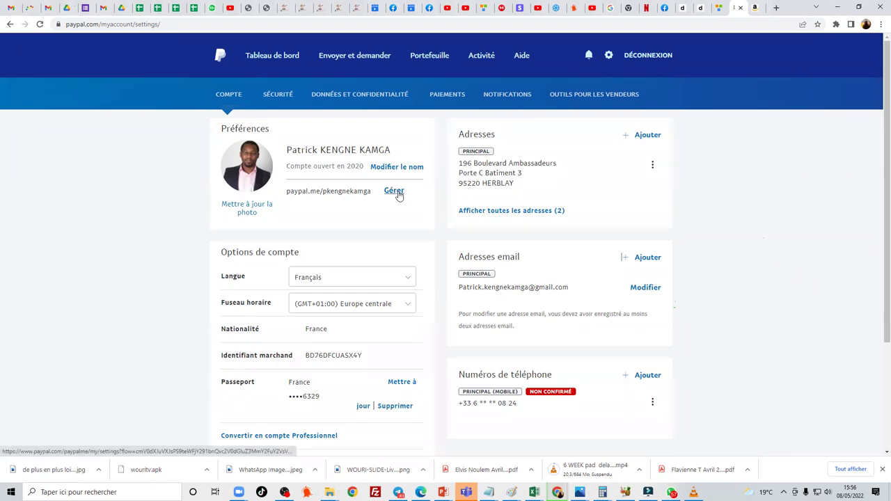
{"action": "left_click_drag", "start_coordinate": [322, 190], "coordinate": [373, 191]}
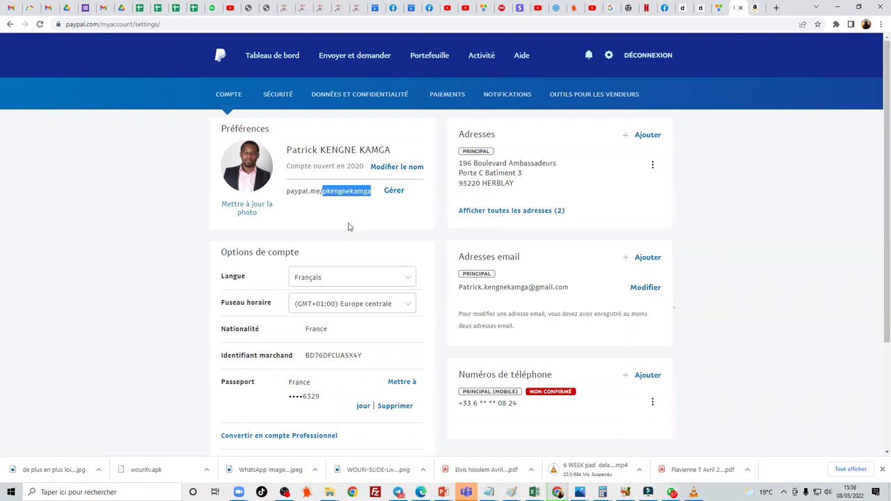
{"action": "left_click", "coordinate": [308, 196]}
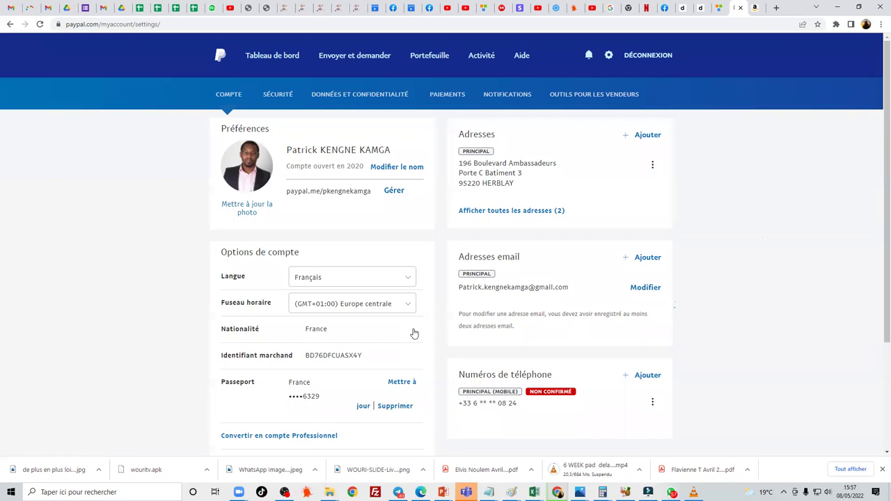
{"action": "left_click", "coordinate": [234, 100]}
Sign in to PayPal from the dashboard and solve the pedestrian-crossing reCAPTCHA
{"action": "left_click", "coordinate": [277, 62]}
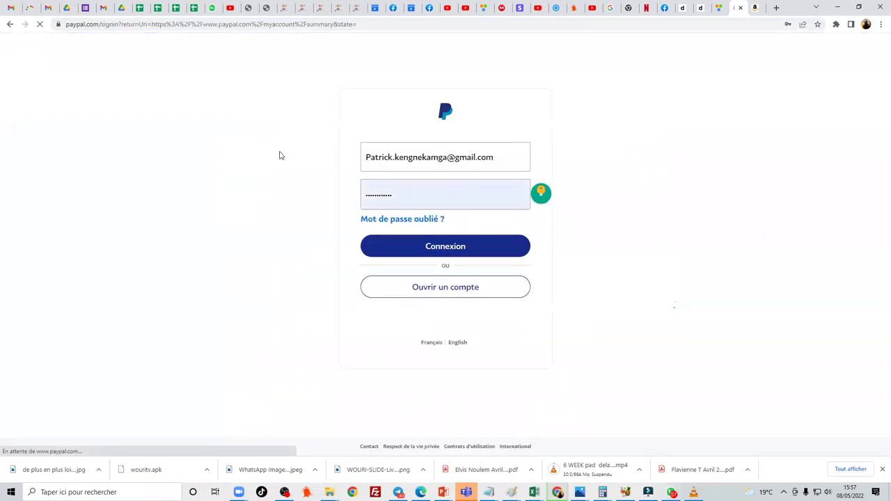
{"action": "left_click", "coordinate": [449, 247]}
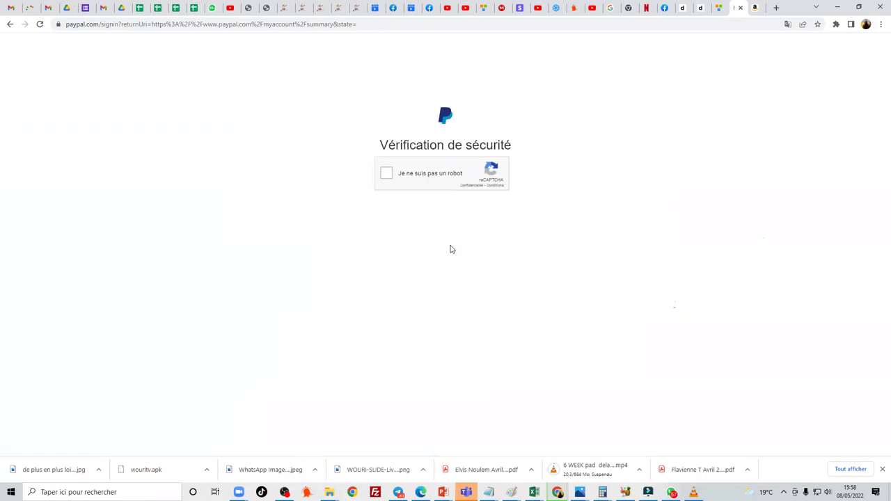
{"action": "left_click", "coordinate": [386, 174]}
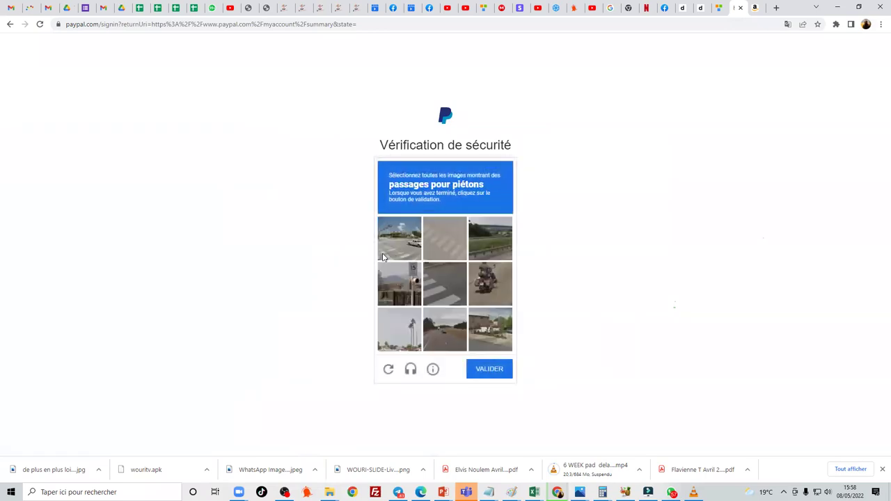
{"action": "left_click", "coordinate": [445, 244]}
{"action": "left_click", "coordinate": [427, 277]}
{"action": "left_click", "coordinate": [400, 239]}
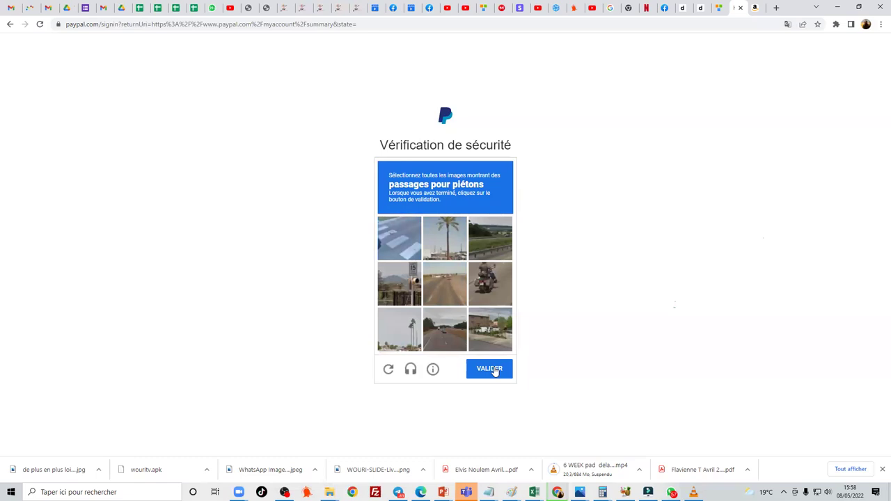
{"action": "left_click", "coordinate": [398, 238]}
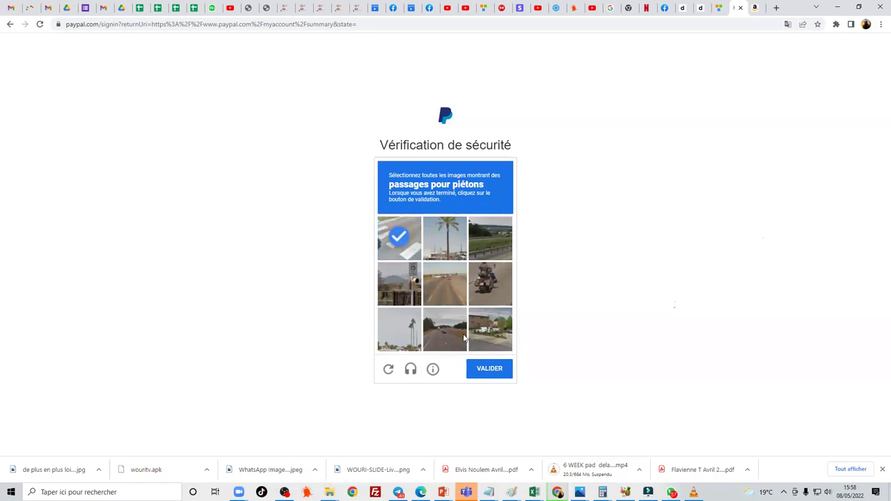
{"action": "left_click", "coordinate": [490, 369]}
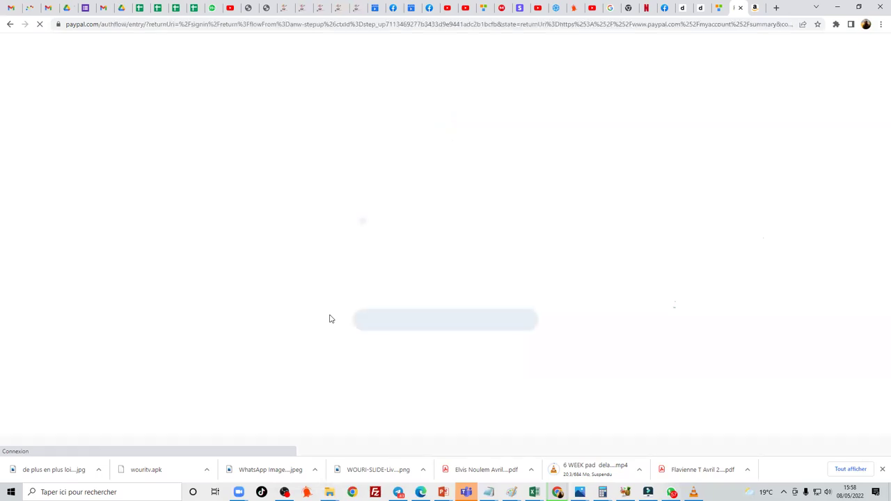
Request the security code by SMS and submit the received six-digit code
{"action": "left_click", "coordinate": [359, 252]}
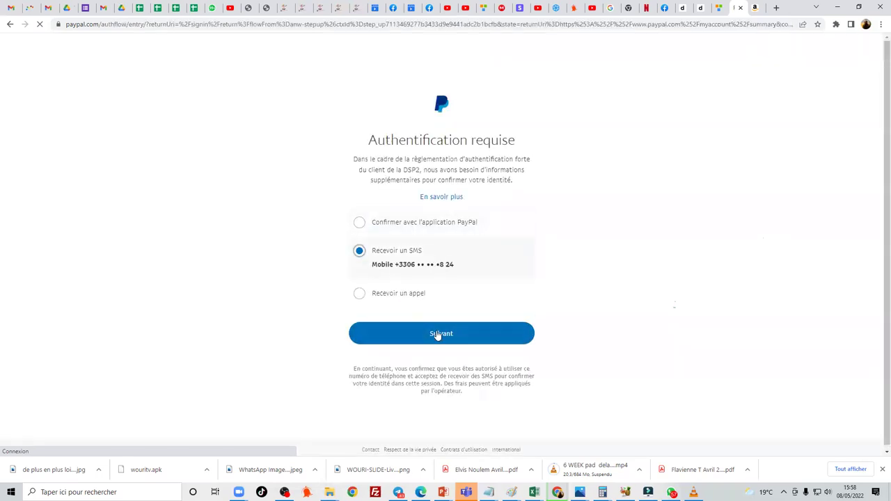
{"action": "left_click", "coordinate": [446, 336]}
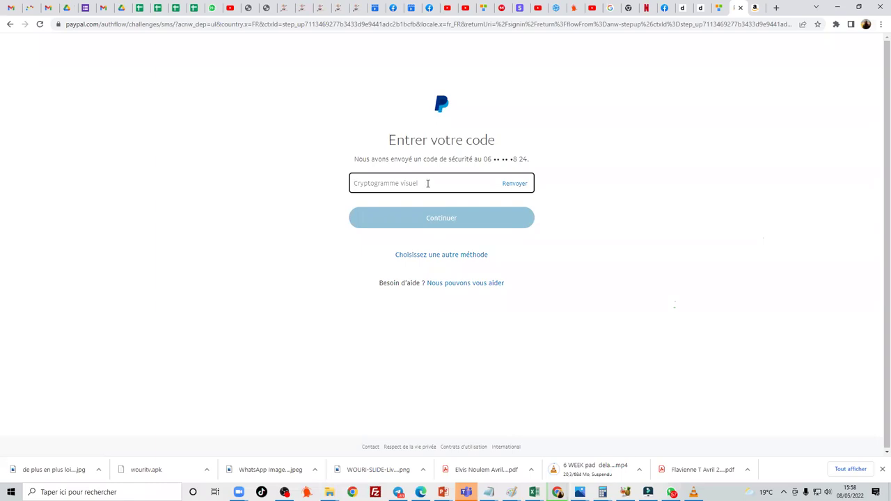
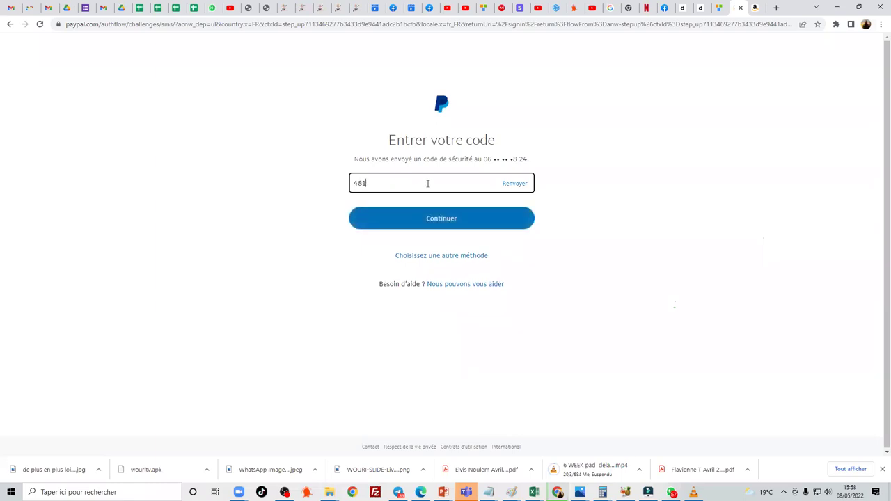
{"action": "left_click", "coordinate": [440, 218]}
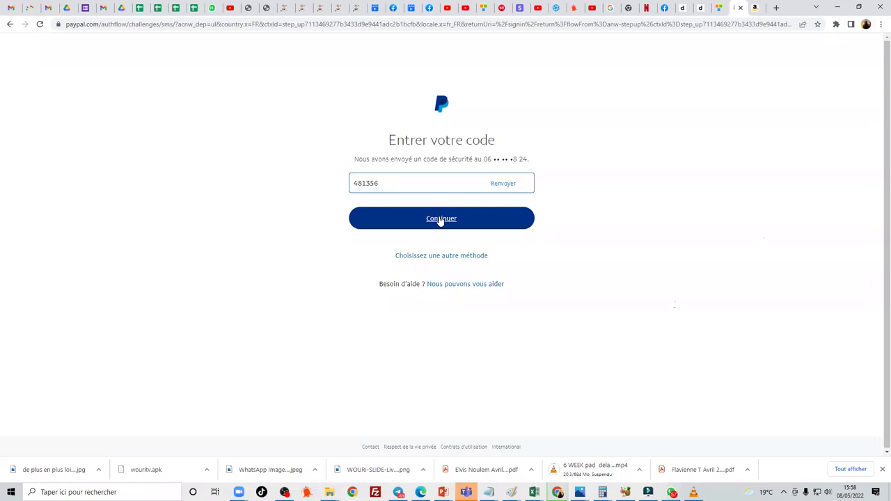
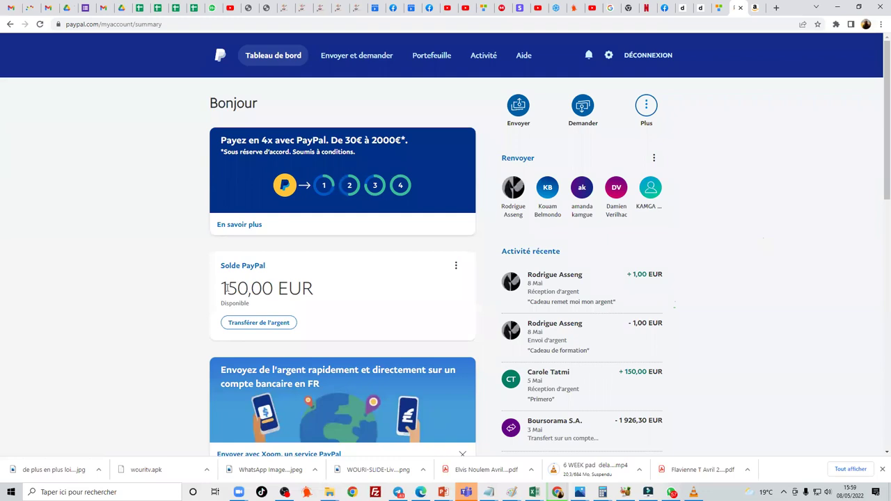
Highlight the 150,00 EUR balance and start a transfer from the Solde PayPal card
{"action": "left_click_drag", "start_coordinate": [223, 288], "coordinate": [314, 288]}
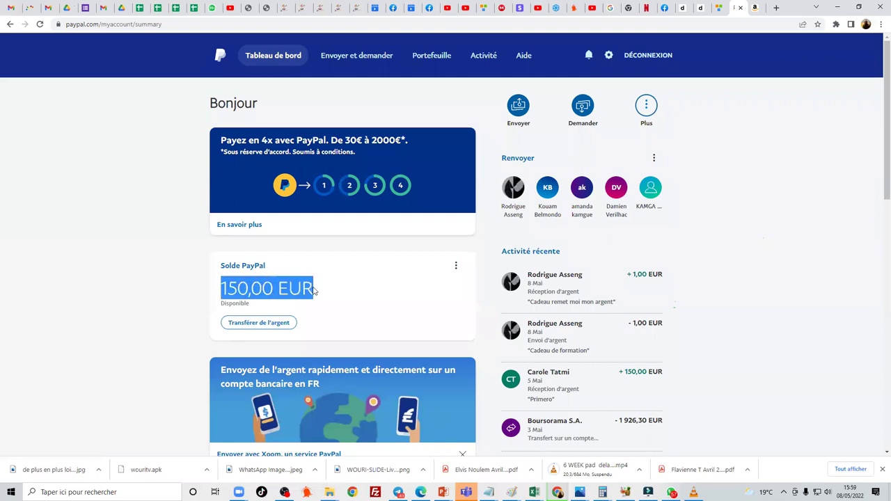
{"action": "left_click", "coordinate": [258, 323]}
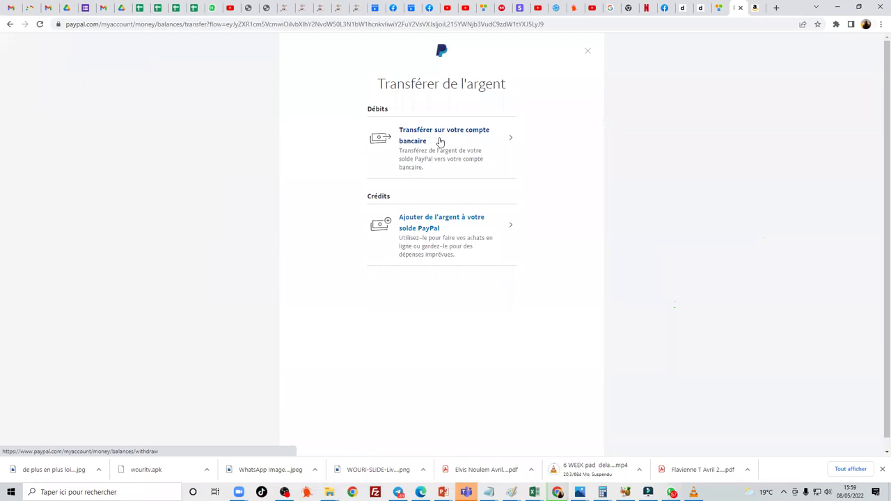
Begin a bank transfer to Boursorama S.A., abandon it unconfirmed, and bring PowerPoint forward
{"action": "left_click", "coordinate": [440, 142]}
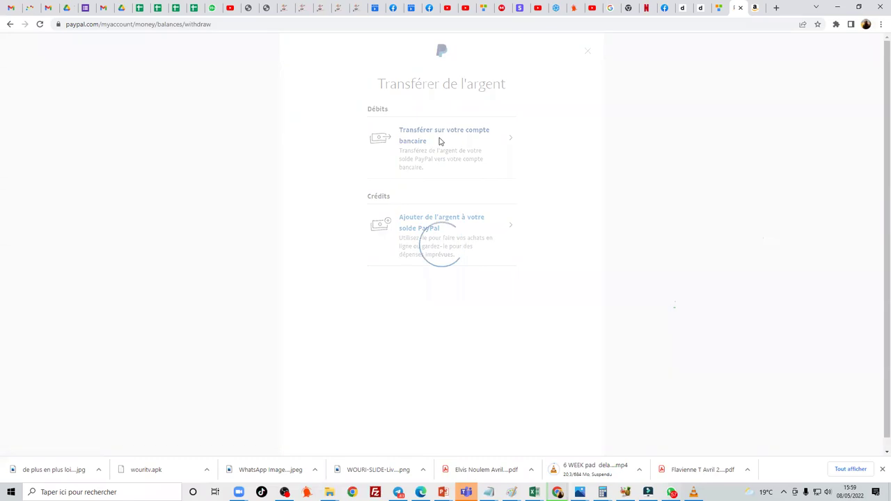
{"action": "left_click", "coordinate": [373, 168]}
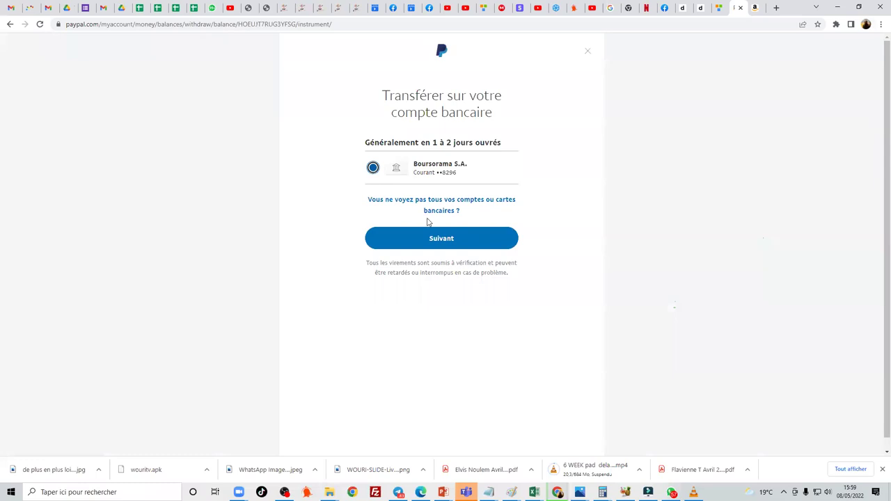
{"action": "left_click", "coordinate": [437, 240]}
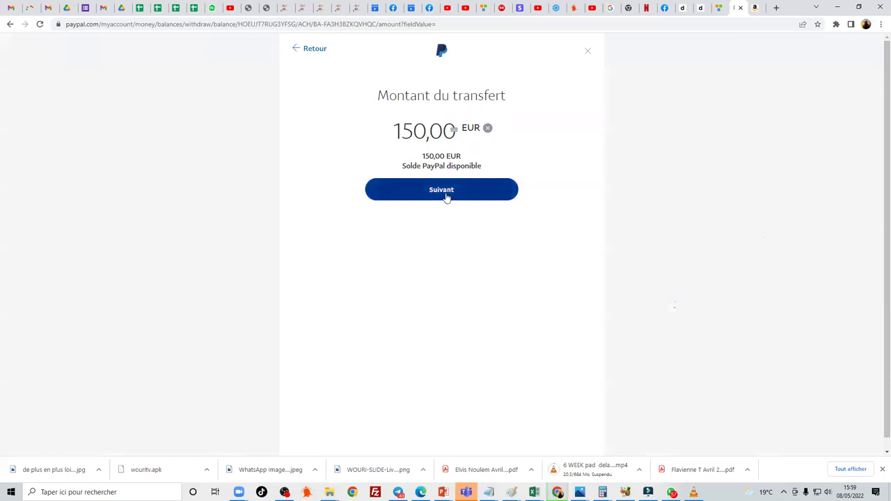
{"action": "left_click", "coordinate": [589, 56]}
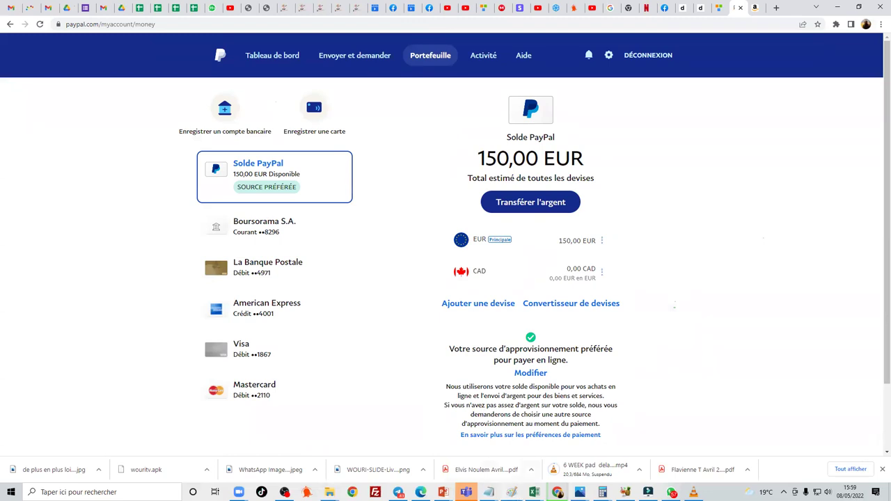
{"action": "mouse_move", "coordinate": [443, 493]}
{"action": "left_click", "coordinate": [408, 451]}
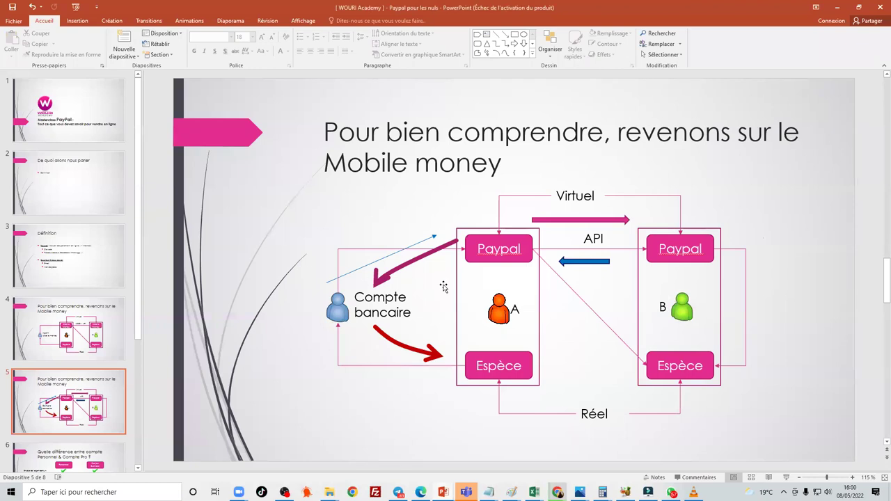
Highlight the Compte bancaire text and nudge the red curved arrow, then return to PayPal
{"action": "left_click", "coordinate": [374, 299]}
{"action": "triple_click", "coordinate": [374, 299]}
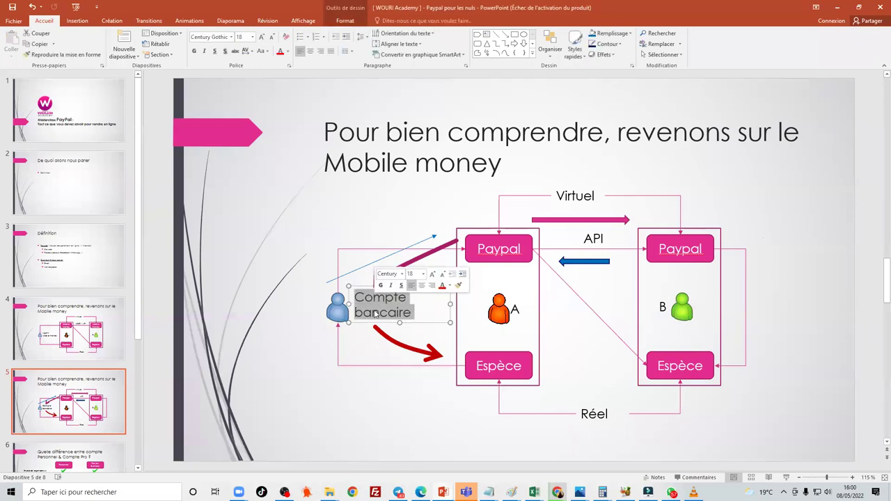
{"action": "left_click", "coordinate": [410, 352]}
{"action": "left_click_drag", "start_coordinate": [424, 354], "coordinate": [431, 358]}
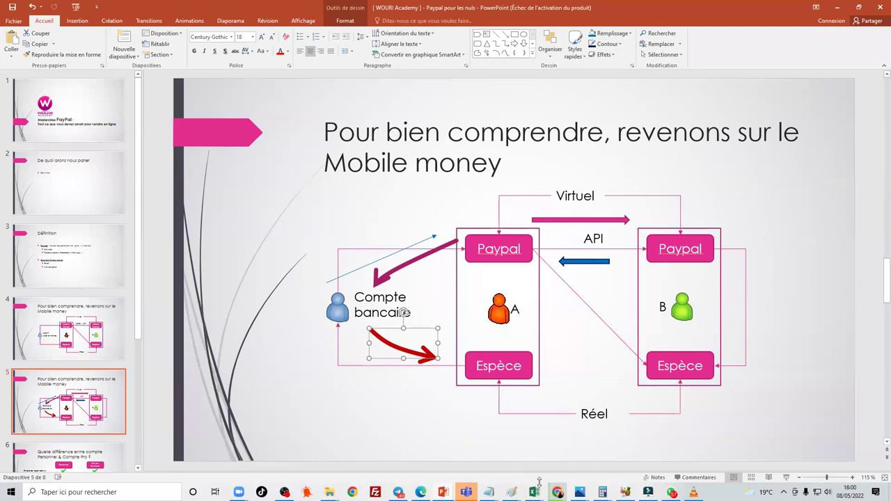
{"action": "mouse_move", "coordinate": [558, 492]}
{"action": "left_click", "coordinate": [510, 453]}
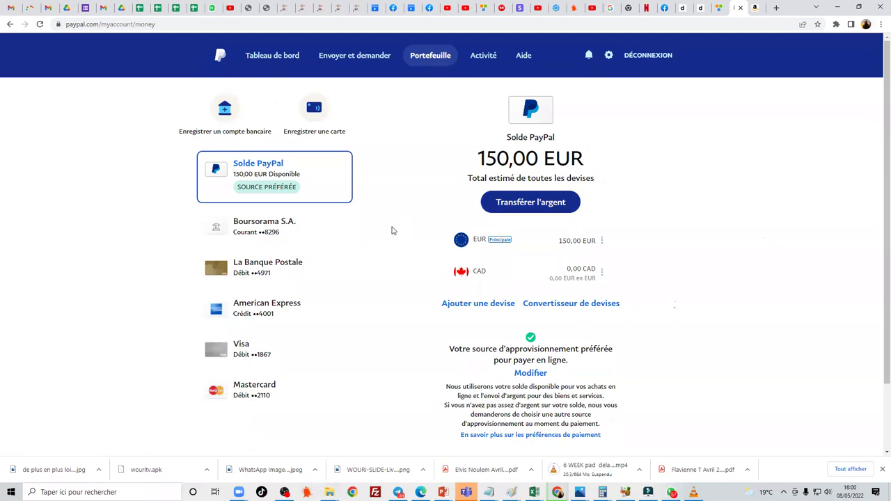
{"action": "left_click", "coordinate": [266, 61]}
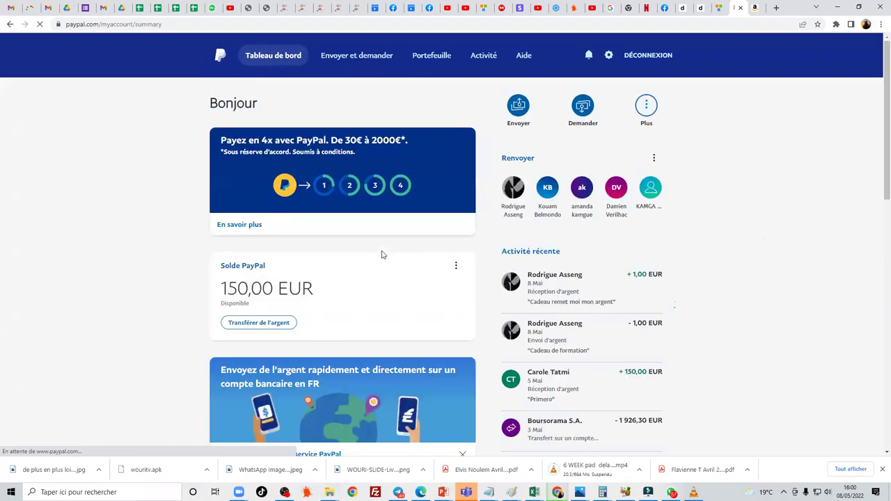
{"action": "left_click", "coordinate": [285, 325]}
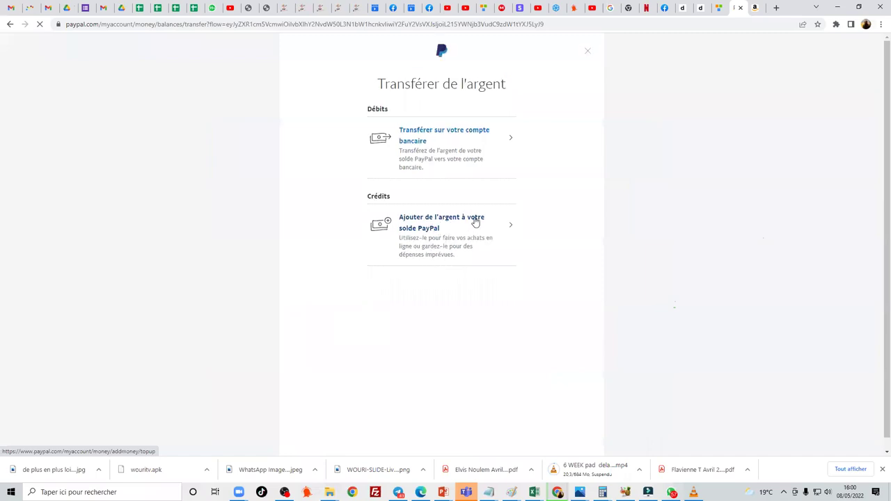
{"action": "left_click", "coordinate": [425, 227]}
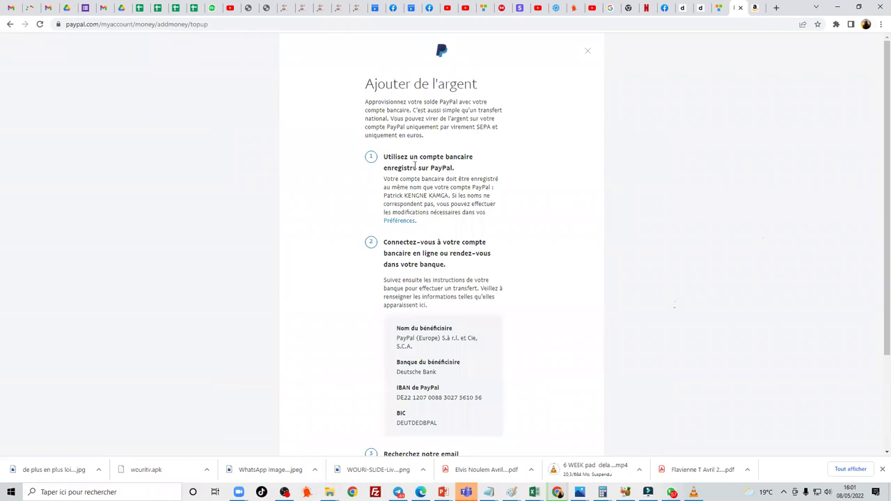
{"action": "scroll", "coordinate": [436, 323], "scroll_direction": "down", "scroll_amount": 3}
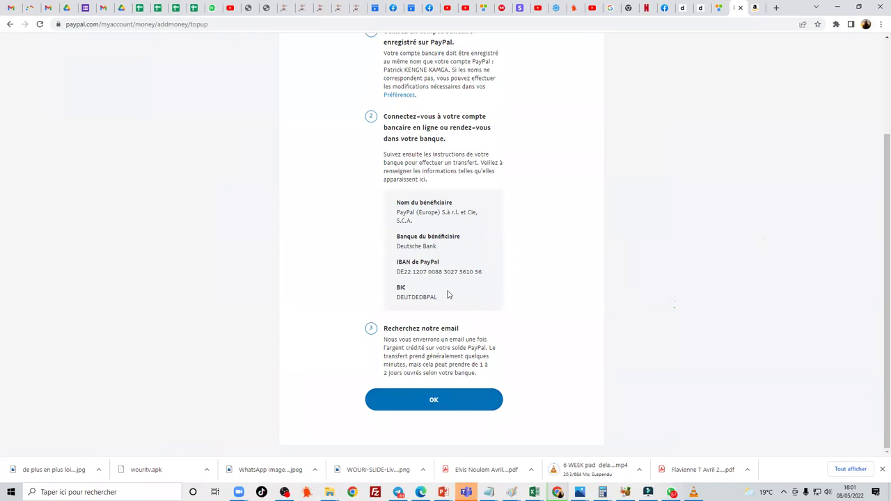
{"action": "scroll", "coordinate": [448, 294], "scroll_direction": "up", "scroll_amount": 1}
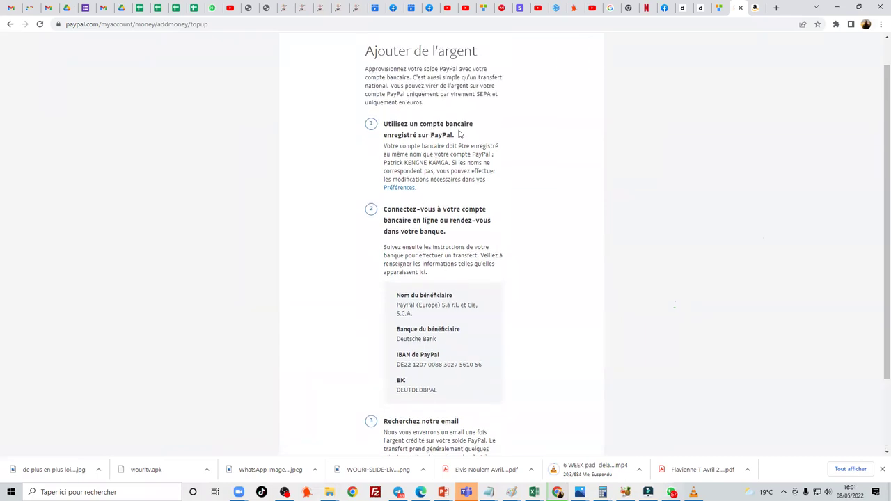
{"action": "scroll", "coordinate": [456, 132], "scroll_direction": "up", "scroll_amount": 1}
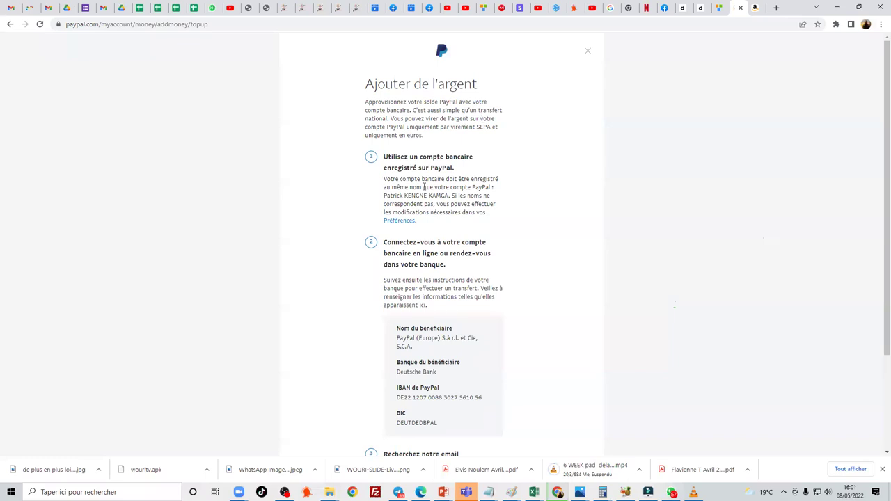
{"action": "scroll", "coordinate": [452, 309], "scroll_direction": "down", "scroll_amount": 1}
{"action": "scroll", "coordinate": [444, 341], "scroll_direction": "down", "scroll_amount": 2}
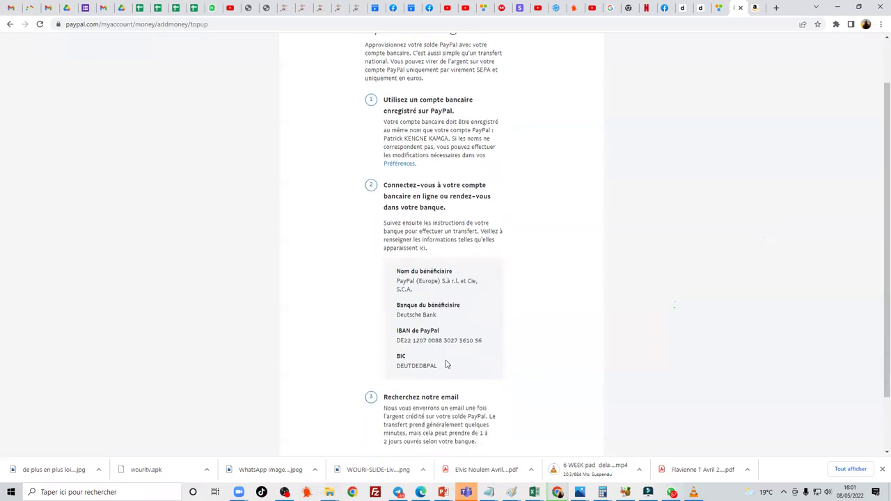
{"action": "left_click", "coordinate": [435, 400]}
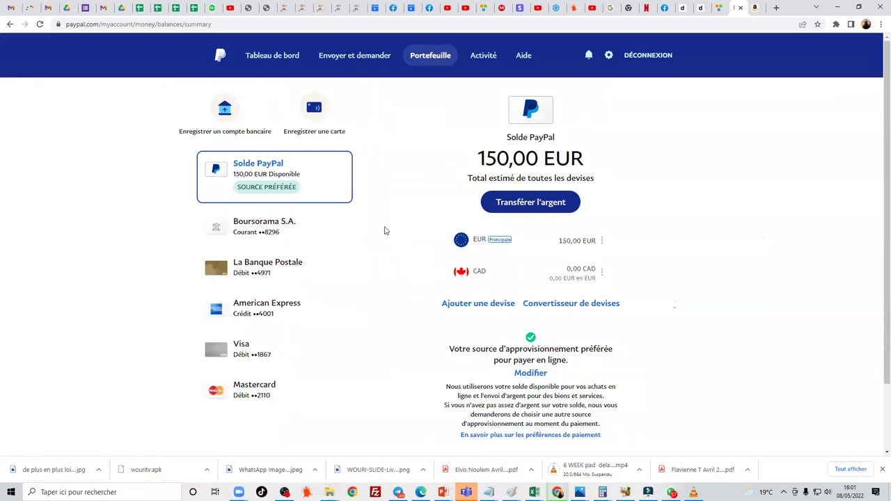
Reopen the add-money instructions from the transfer options, read through them, and close them
{"action": "left_click", "coordinate": [285, 172]}
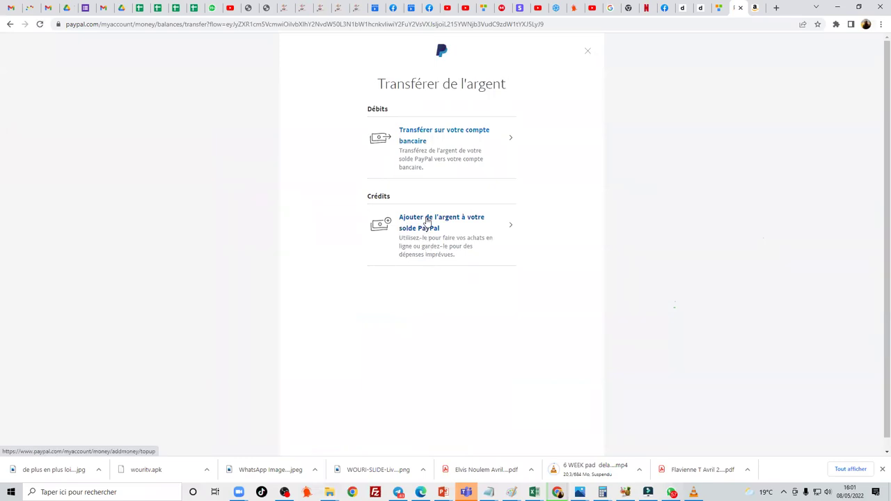
{"action": "left_click", "coordinate": [427, 221]}
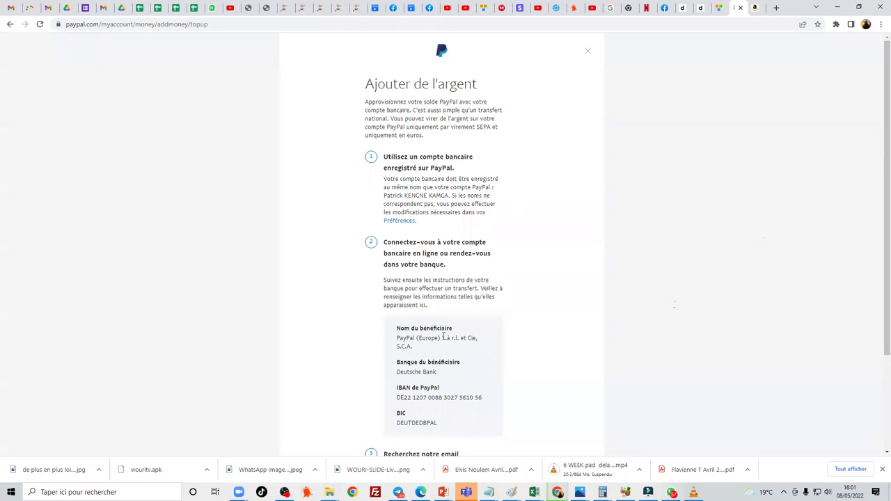
{"action": "scroll", "coordinate": [444, 336], "scroll_direction": "down", "scroll_amount": 3}
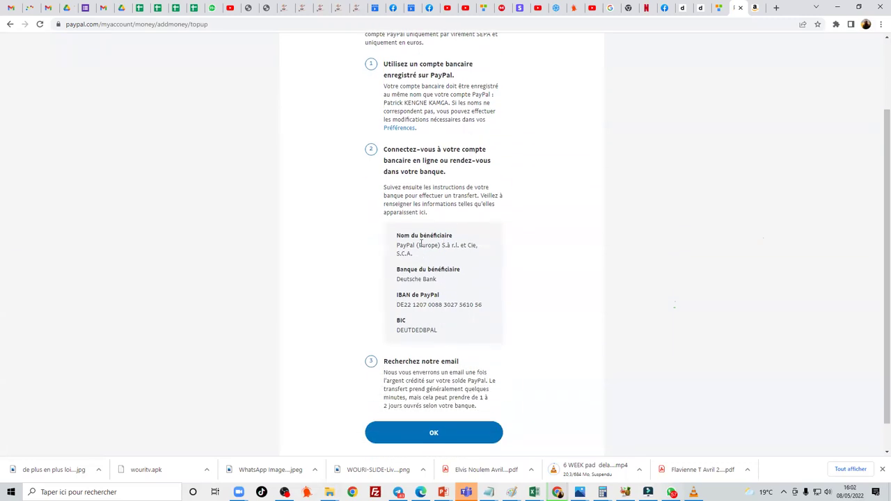
{"action": "scroll", "coordinate": [474, 264], "scroll_direction": "up", "scroll_amount": 1}
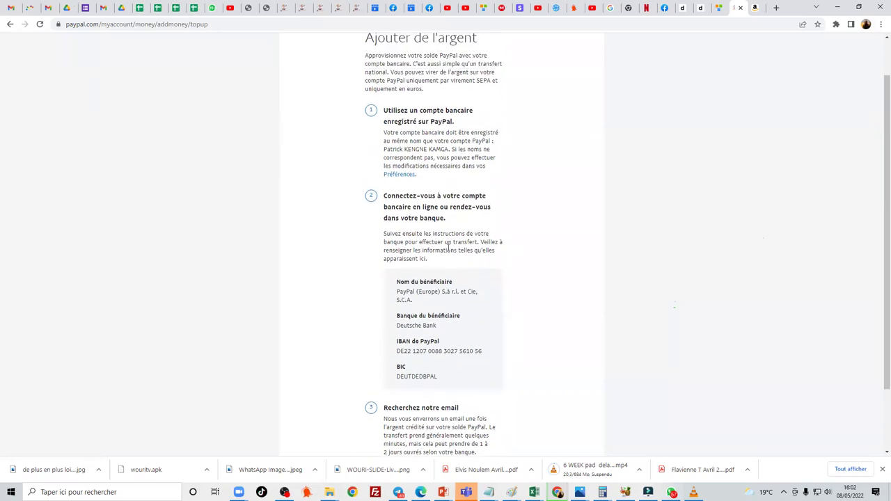
{"action": "scroll", "coordinate": [442, 350], "scroll_direction": "down", "scroll_amount": 1}
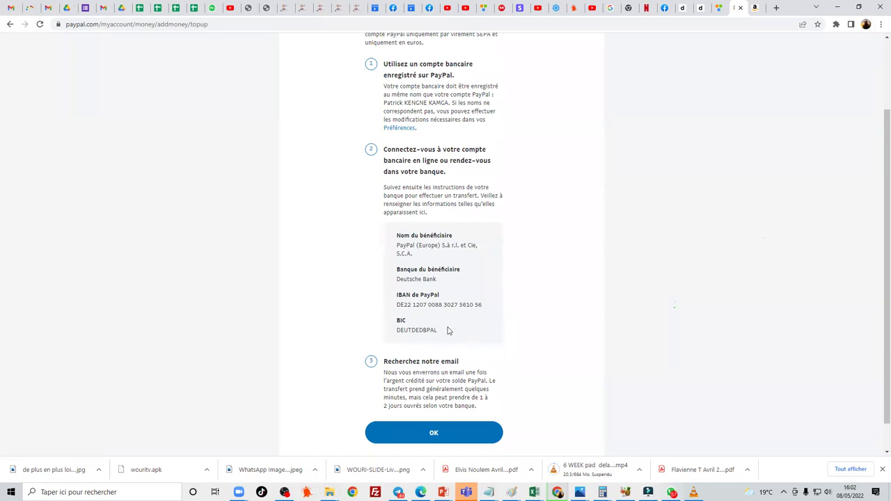
{"action": "scroll", "coordinate": [433, 320], "scroll_direction": "up", "scroll_amount": 2}
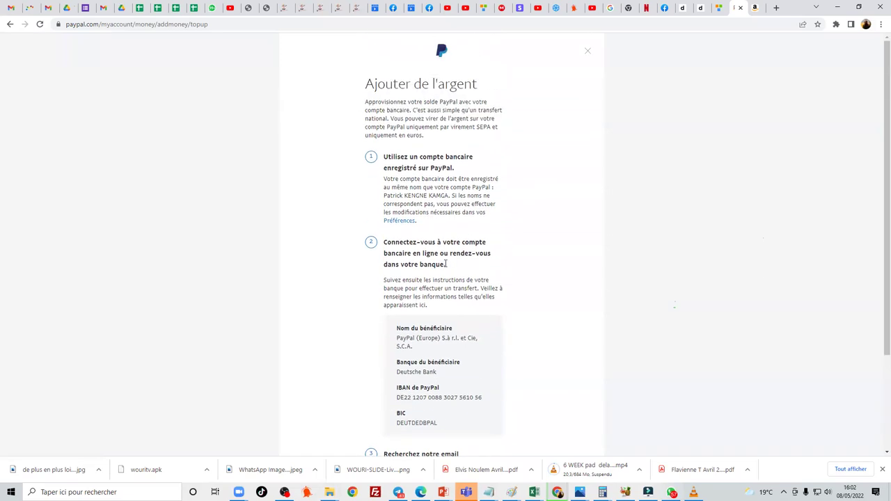
{"action": "left_click", "coordinate": [587, 52]}
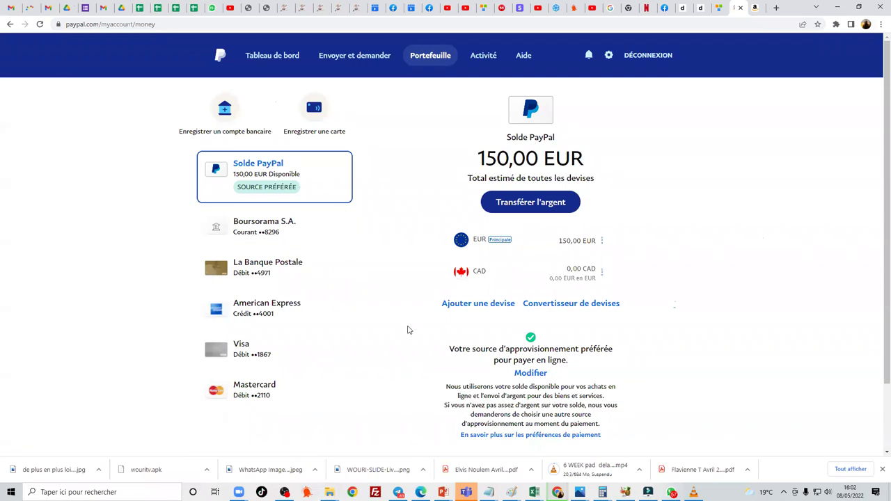
{"action": "mouse_move", "coordinate": [443, 492]}
{"action": "left_click", "coordinate": [394, 445]}
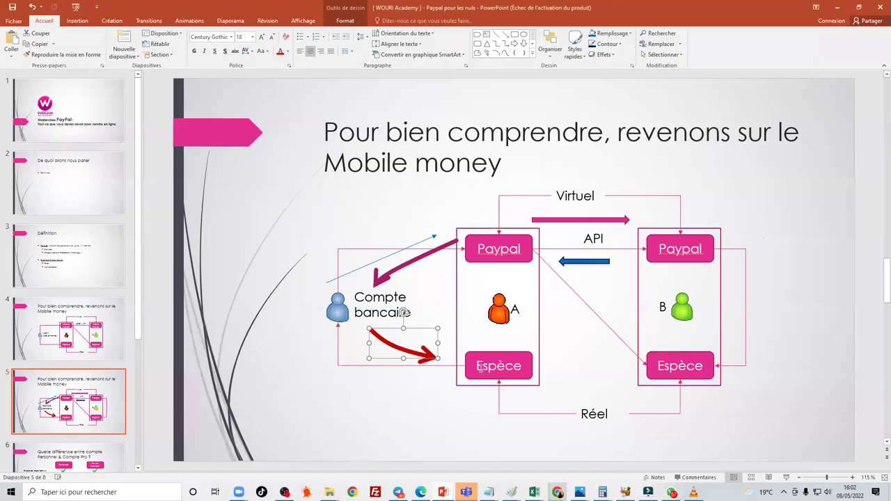
{"action": "double_click", "coordinate": [497, 369]}
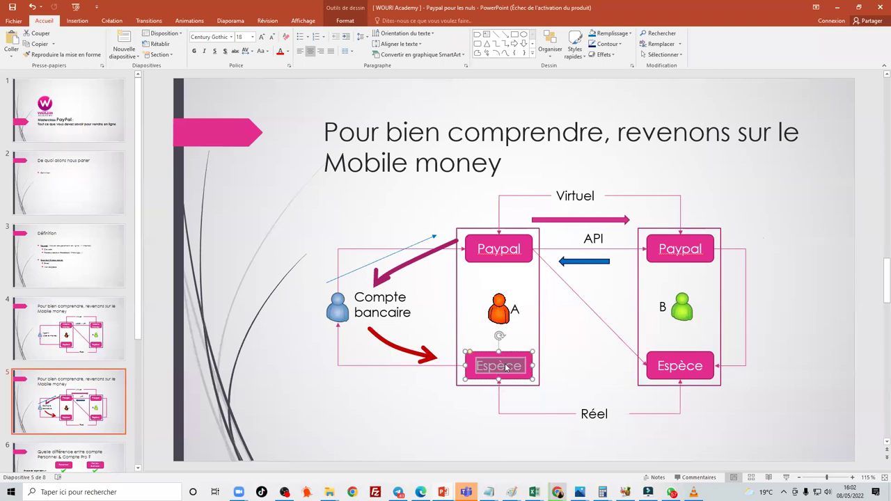
{"action": "triple_click", "coordinate": [392, 312]}
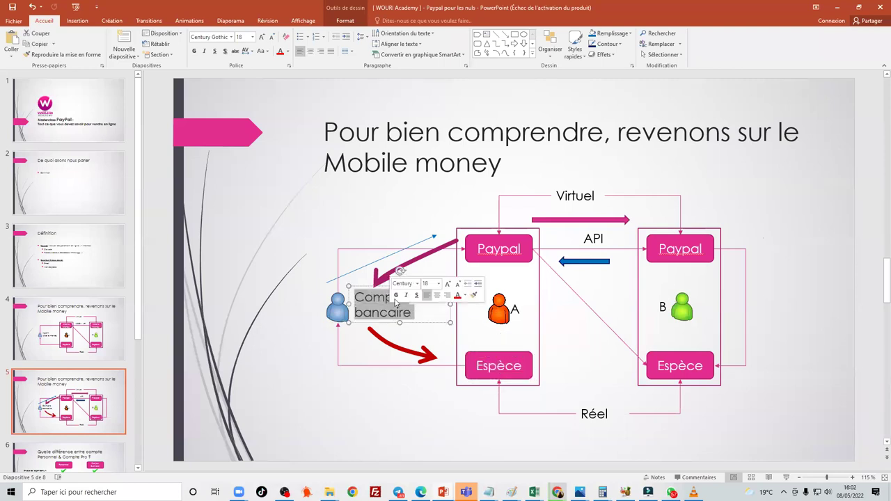
{"action": "double_click", "coordinate": [497, 254]}
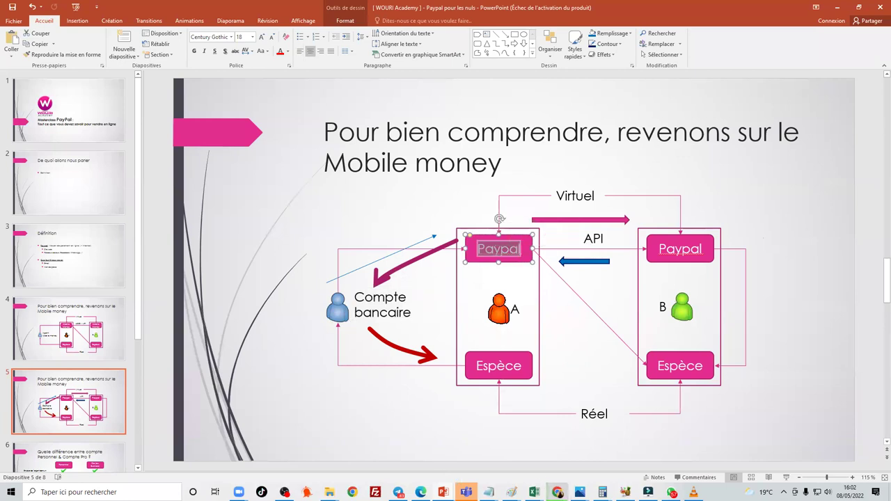
{"action": "mouse_move", "coordinate": [558, 492]}
{"action": "left_click", "coordinate": [497, 452]}
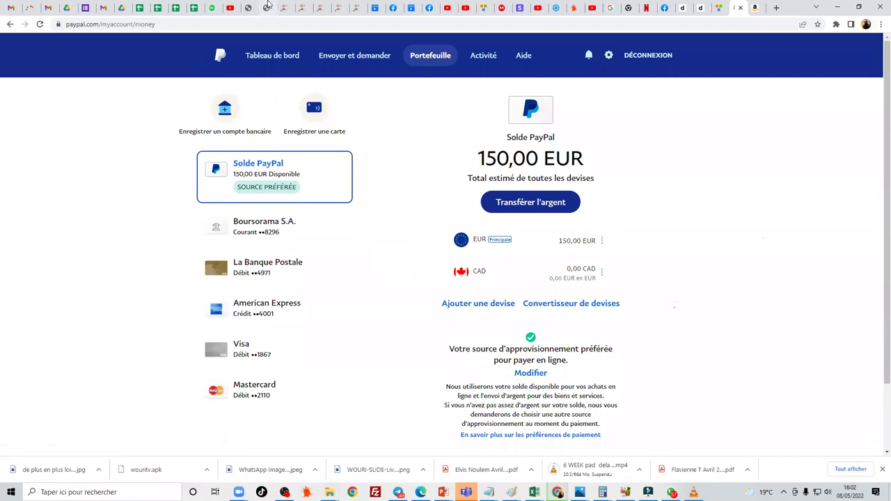
Review the Tableau de bord summary, then go to the Activité page
{"action": "left_click", "coordinate": [336, 166]}
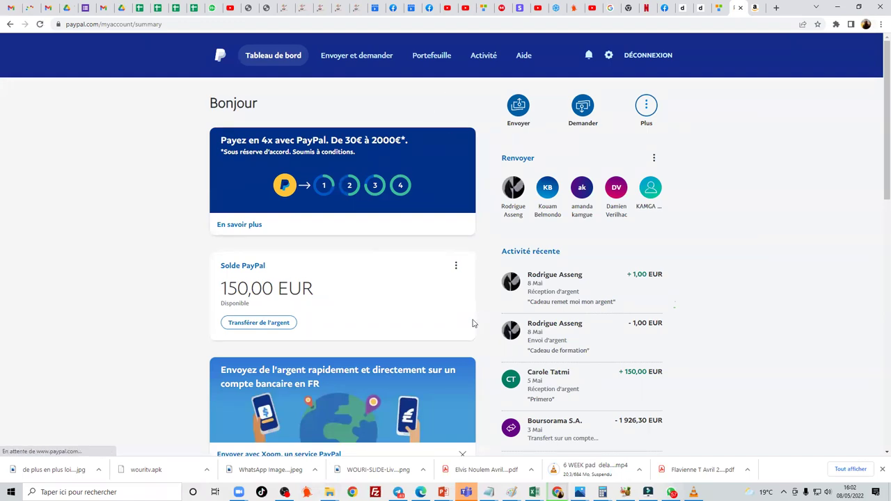
{"action": "scroll", "coordinate": [473, 323], "scroll_direction": "down", "scroll_amount": 5}
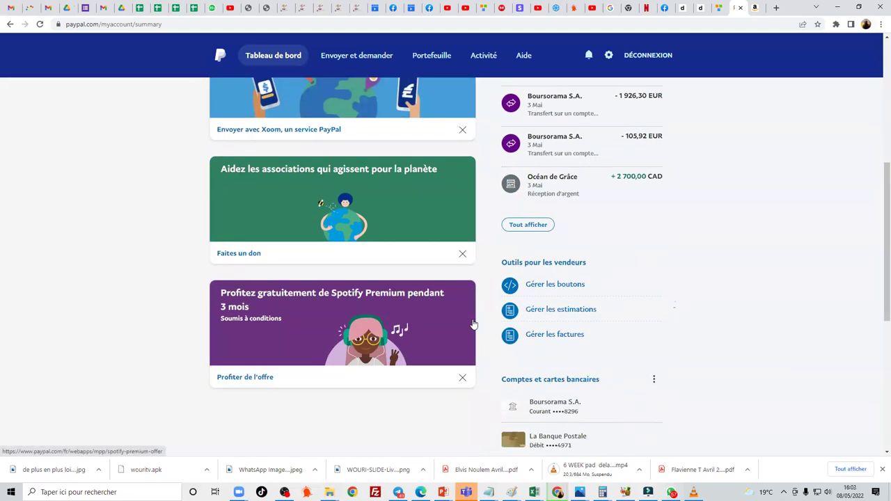
{"action": "scroll", "coordinate": [473, 323], "scroll_direction": "up", "scroll_amount": 5}
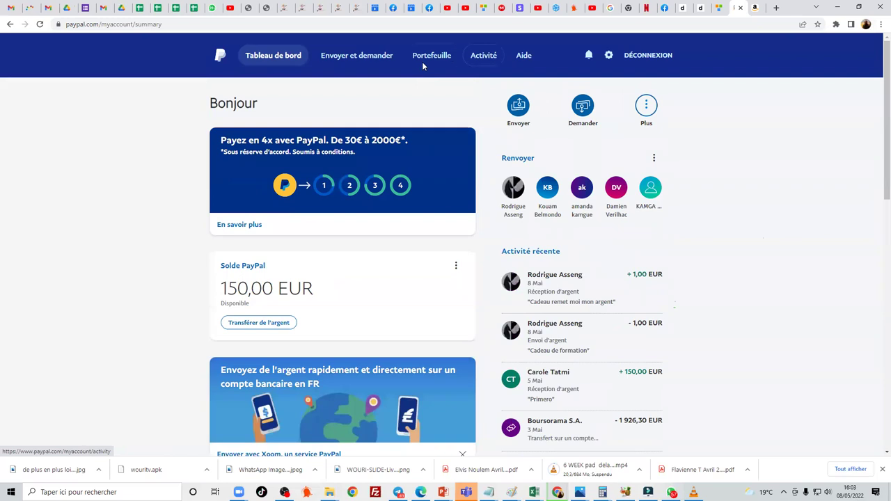
{"action": "left_click", "coordinate": [370, 163]}
Show the transaction history and look through the last 90 days of completed transactions
{"action": "left_click", "coordinate": [480, 55]}
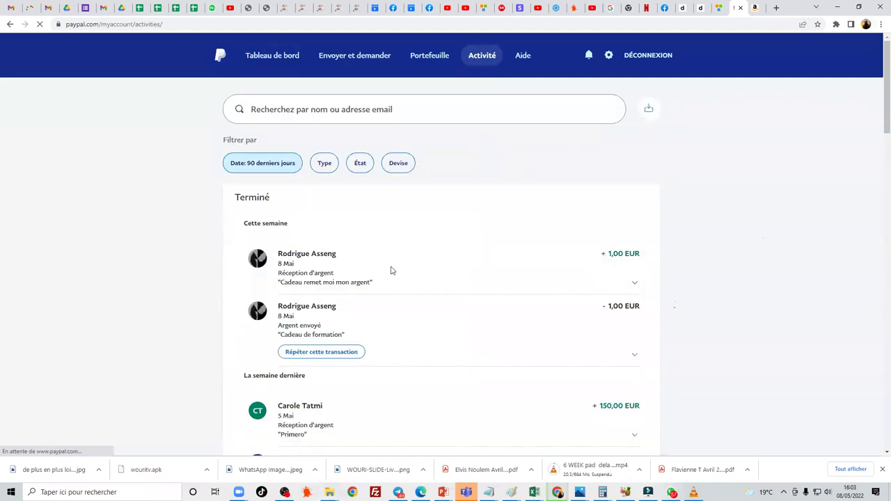
{"action": "scroll", "coordinate": [376, 293], "scroll_direction": "down", "scroll_amount": 2}
{"action": "scroll", "coordinate": [364, 272], "scroll_direction": "up", "scroll_amount": 2}
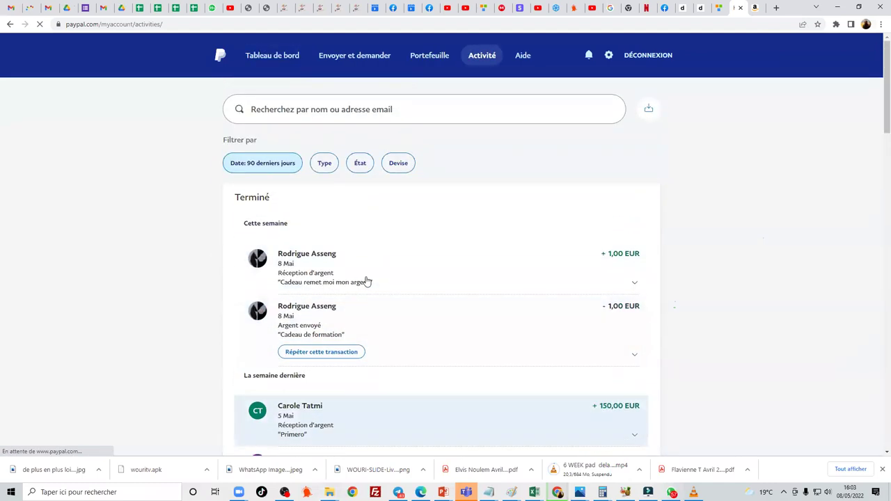
{"action": "scroll", "coordinate": [392, 372], "scroll_direction": "down", "scroll_amount": 4}
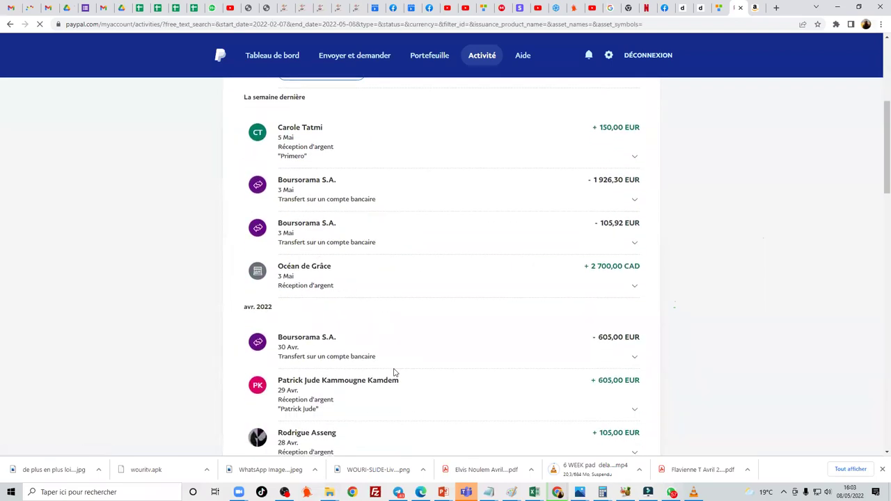
{"action": "scroll", "coordinate": [394, 372], "scroll_direction": "up", "scroll_amount": 4}
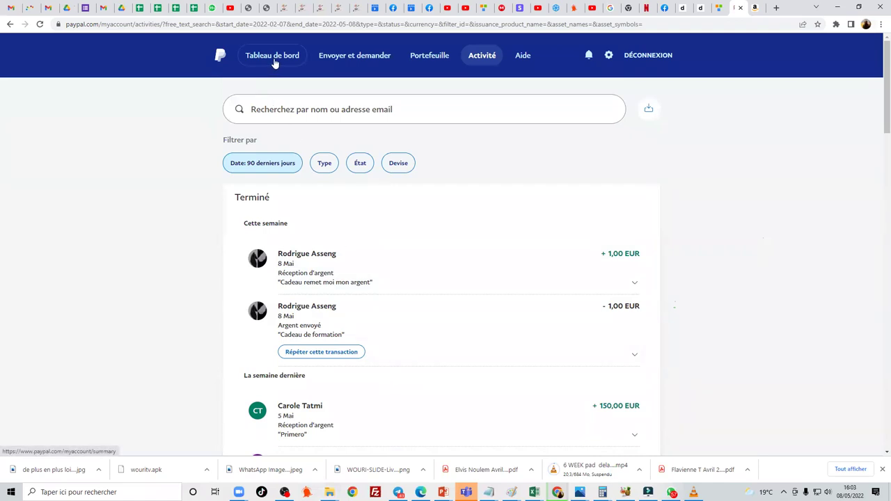
View the Portefeuille balance and linked cards, then return to Tableau de bord
{"action": "left_click", "coordinate": [438, 62]}
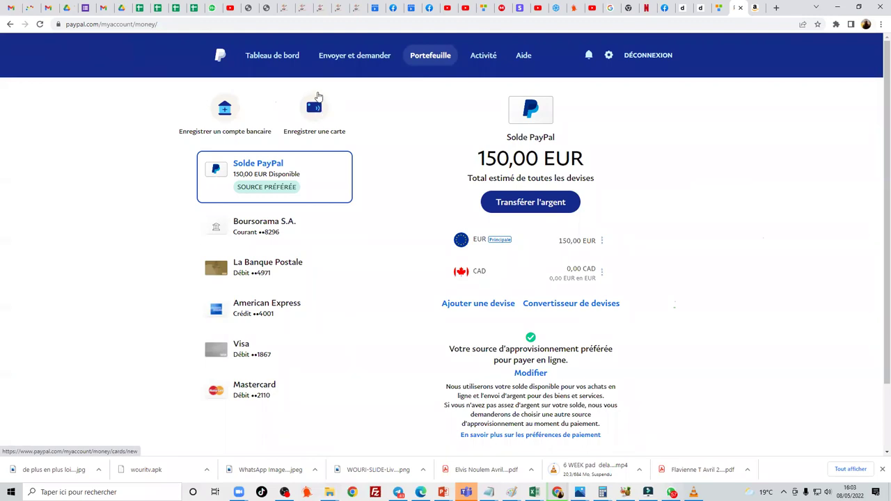
{"action": "left_click", "coordinate": [272, 57]}
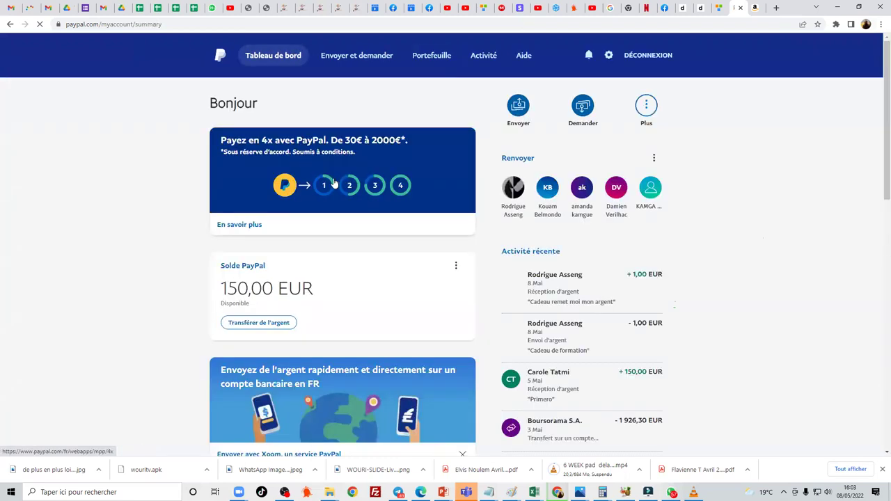
Look over the dashboard's recent activity and highlight the 150,00 EUR available balance
{"action": "scroll", "coordinate": [484, 308], "scroll_direction": "down", "scroll_amount": 4}
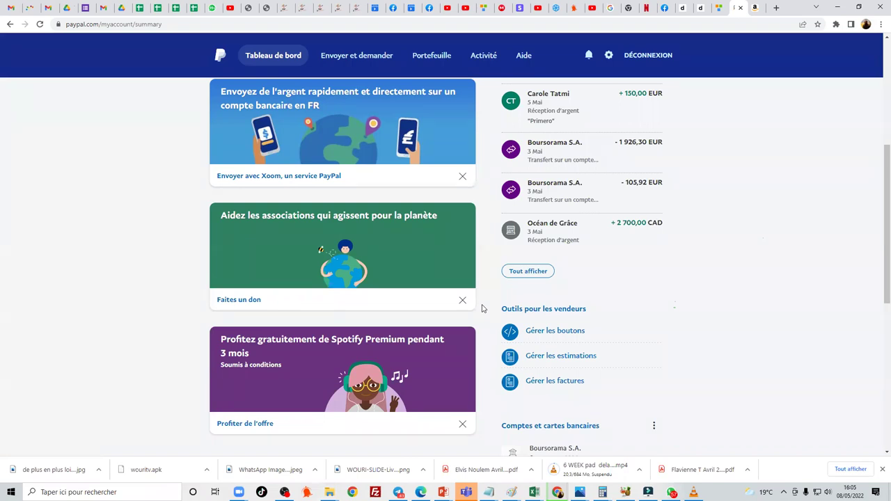
{"action": "scroll", "coordinate": [482, 309], "scroll_direction": "up", "scroll_amount": 4}
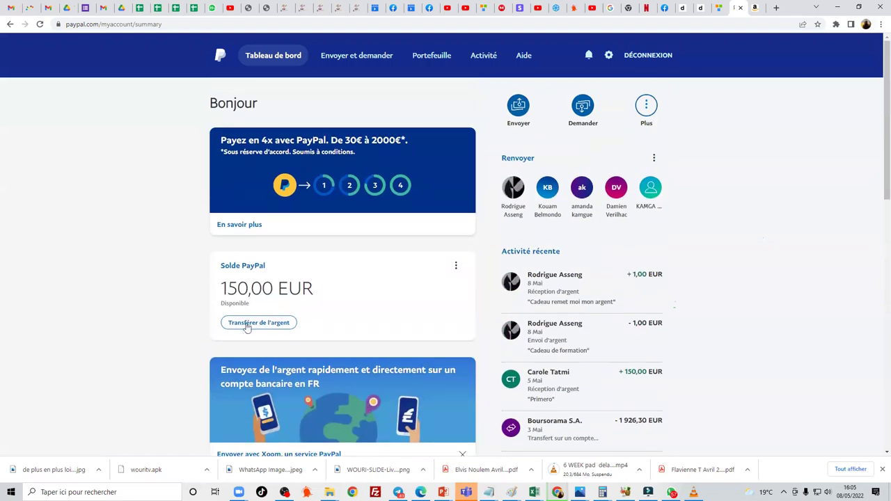
{"action": "triple_click", "coordinate": [238, 288]}
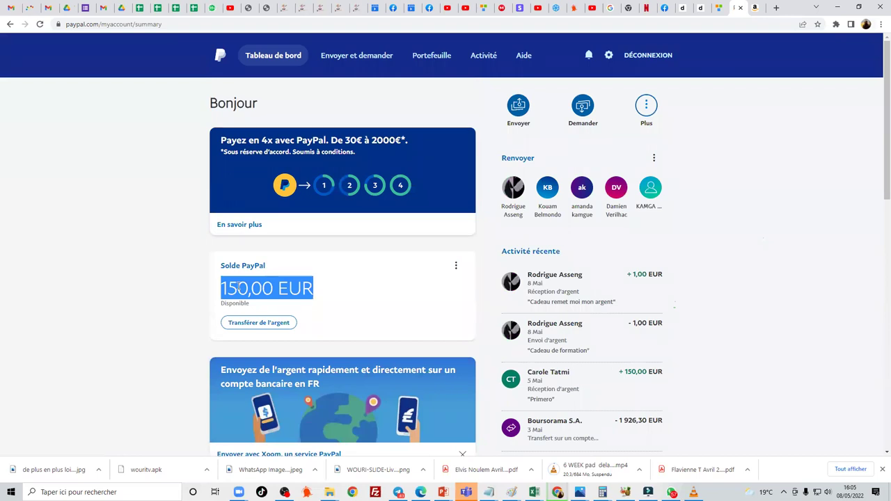
Load easy-market.net in a new browser tab by typing 'easy'
{"action": "left_click", "coordinate": [777, 8]}
{"action": "type", "text": "easy"}
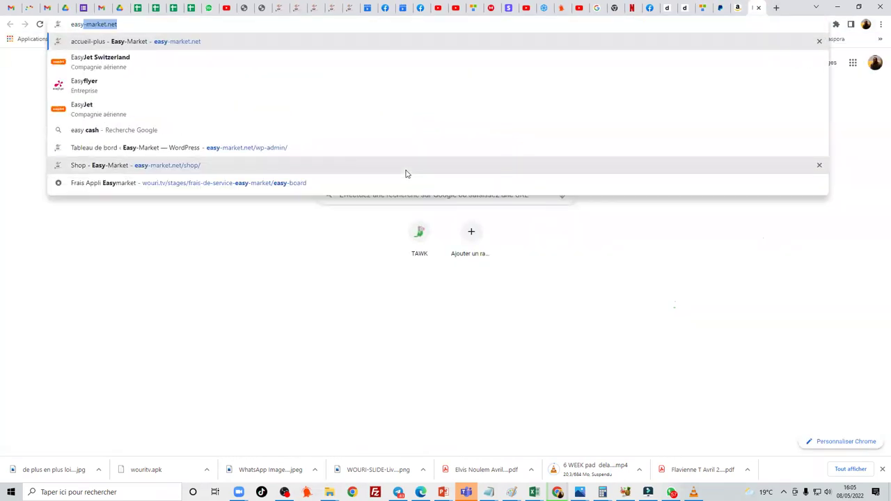
{"action": "key", "text": "Return"}
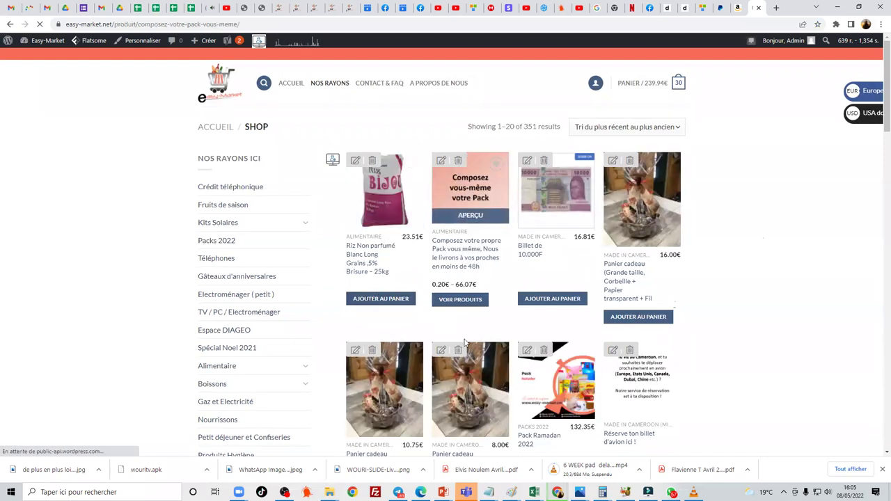
Enter 5 in the Lait en poudre Nido 400g quantity and add the pack items to the cart
{"action": "scroll", "coordinate": [465, 342], "scroll_direction": "down", "scroll_amount": 3}
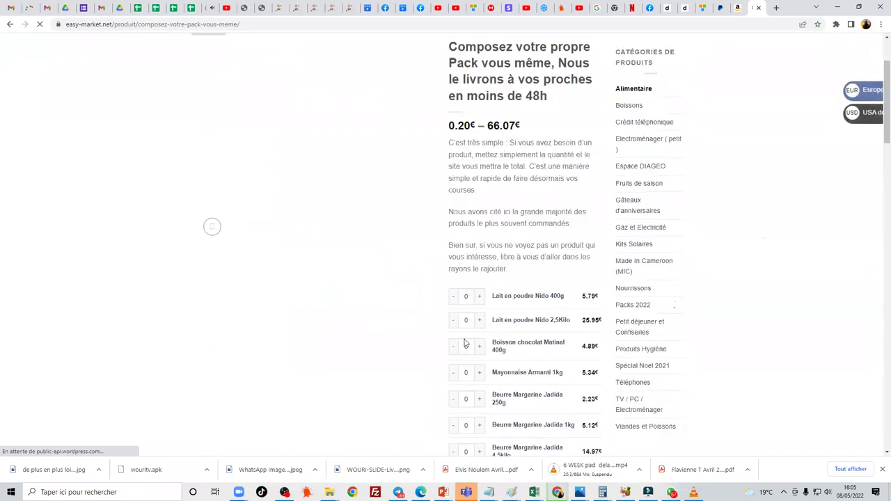
{"action": "left_click_drag", "start_coordinate": [464, 215], "coordinate": [476, 218]}
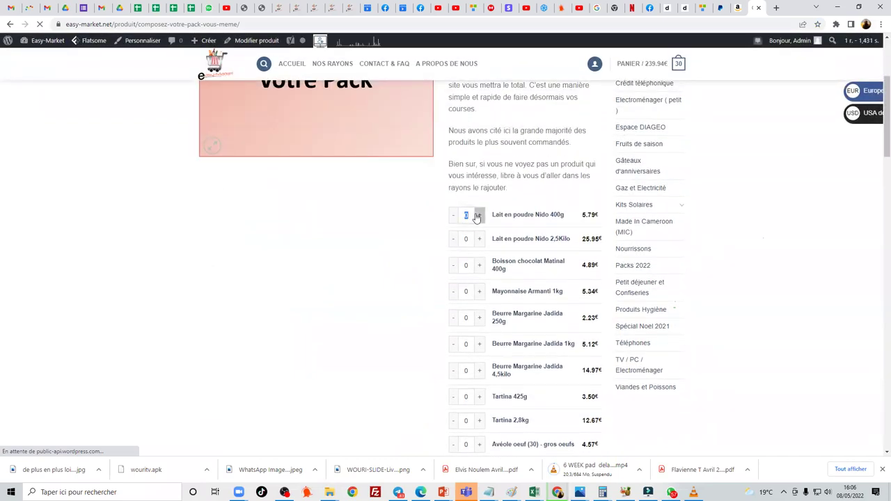
{"action": "type", "text": "5"}
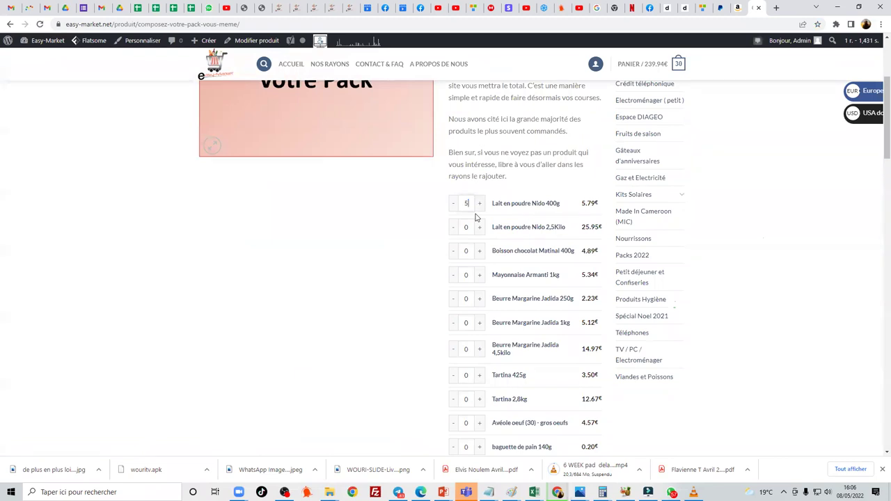
{"action": "scroll", "coordinate": [418, 390], "scroll_direction": "down", "scroll_amount": 10}
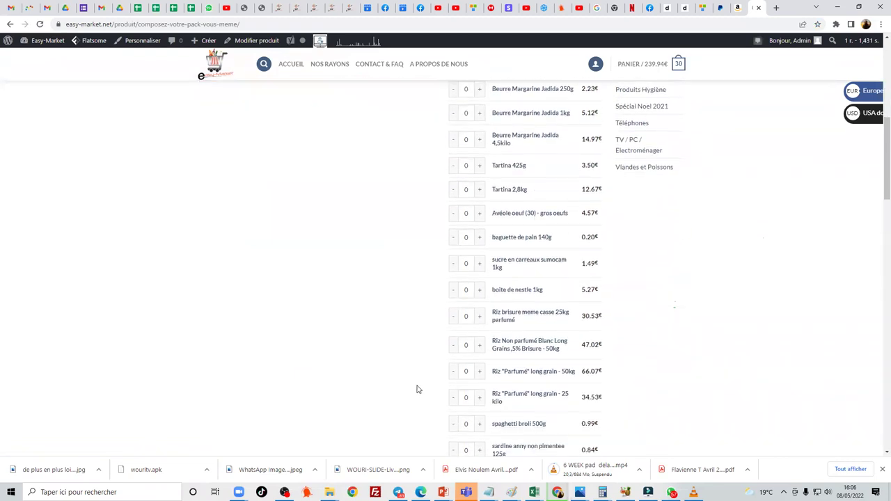
{"action": "left_click", "coordinate": [506, 356]}
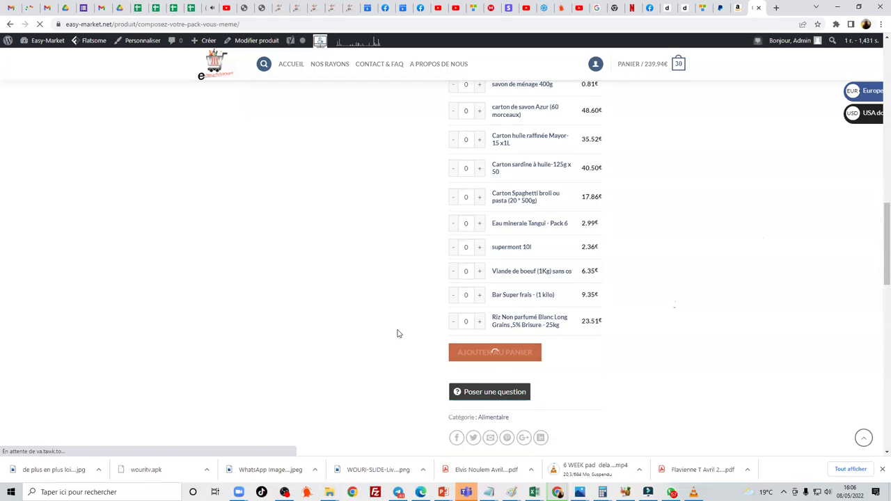
{"action": "scroll", "coordinate": [397, 333], "scroll_direction": "up", "scroll_amount": 3}
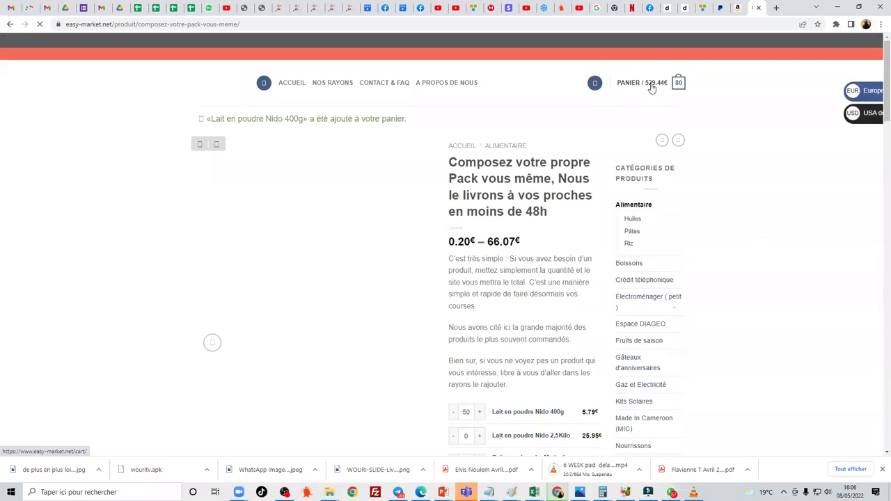
{"action": "mouse_move", "coordinate": [658, 85]}
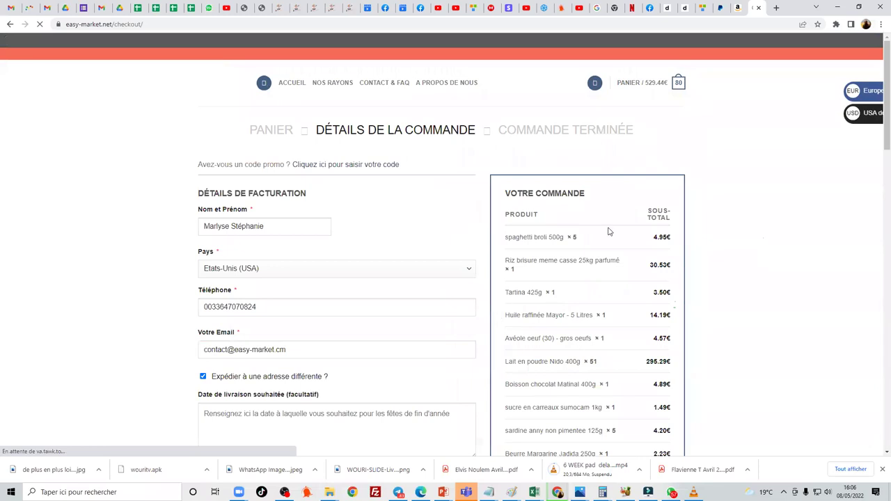
Sign out of the PayPal account and return to the Easy-Market checkout tab
{"action": "left_click", "coordinate": [720, 8]}
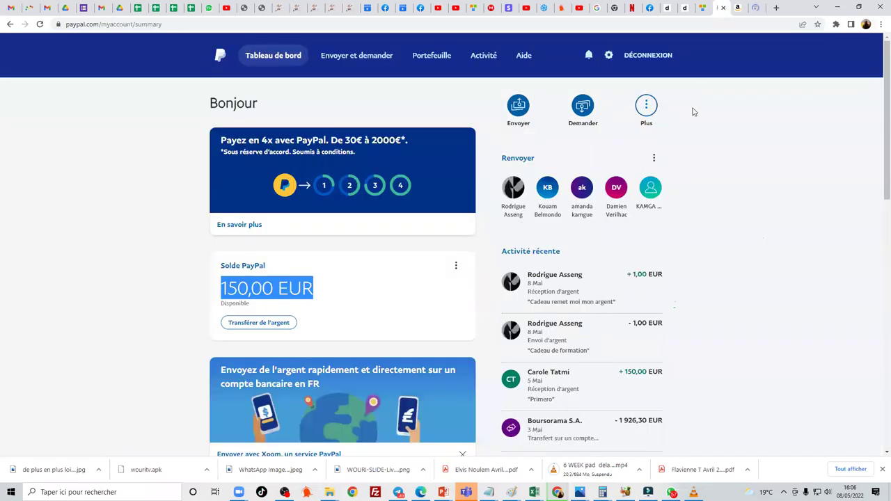
{"action": "left_click", "coordinate": [653, 56]}
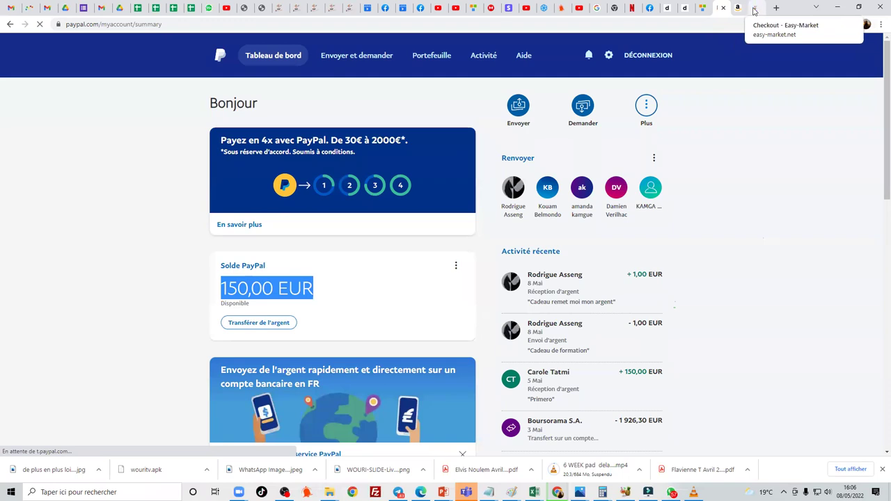
{"action": "left_click", "coordinate": [754, 8]}
Choose PayPal as the payment method, giving 26.47€ service fees and a 555.91€ total
{"action": "scroll", "coordinate": [325, 398], "scroll_direction": "down", "scroll_amount": 3}
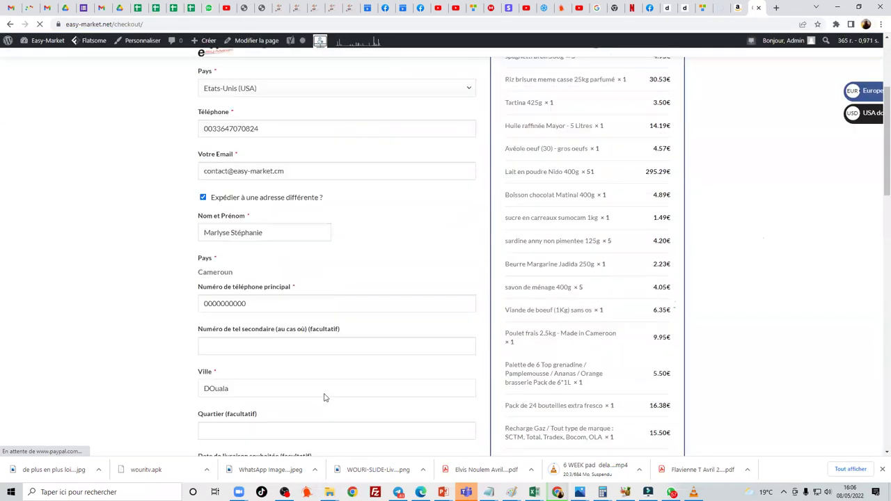
{"action": "scroll", "coordinate": [324, 397], "scroll_direction": "down", "scroll_amount": 2}
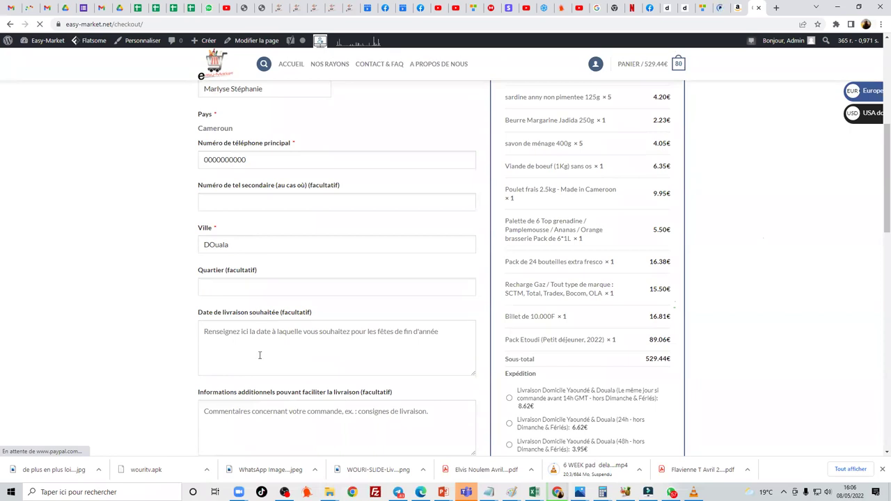
{"action": "scroll", "coordinate": [250, 359], "scroll_direction": "down", "scroll_amount": 2}
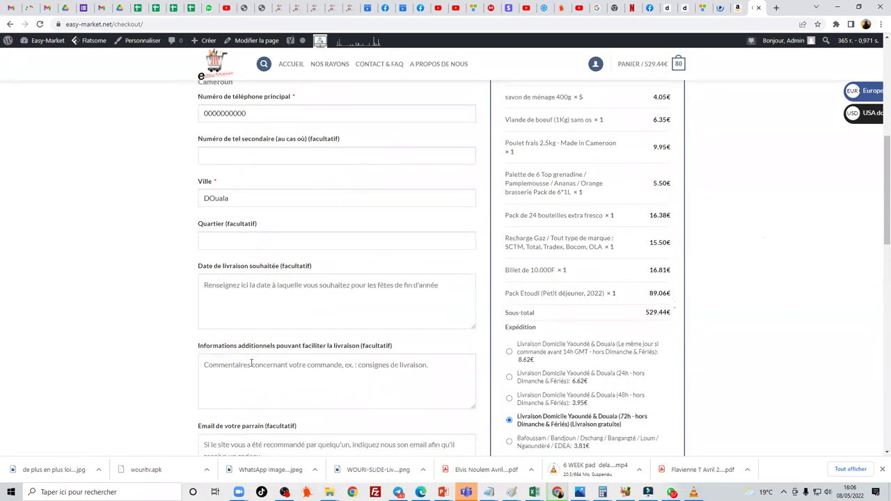
{"action": "scroll", "coordinate": [255, 362], "scroll_direction": "down", "scroll_amount": 3}
{"action": "scroll", "coordinate": [255, 364], "scroll_direction": "up", "scroll_amount": 8}
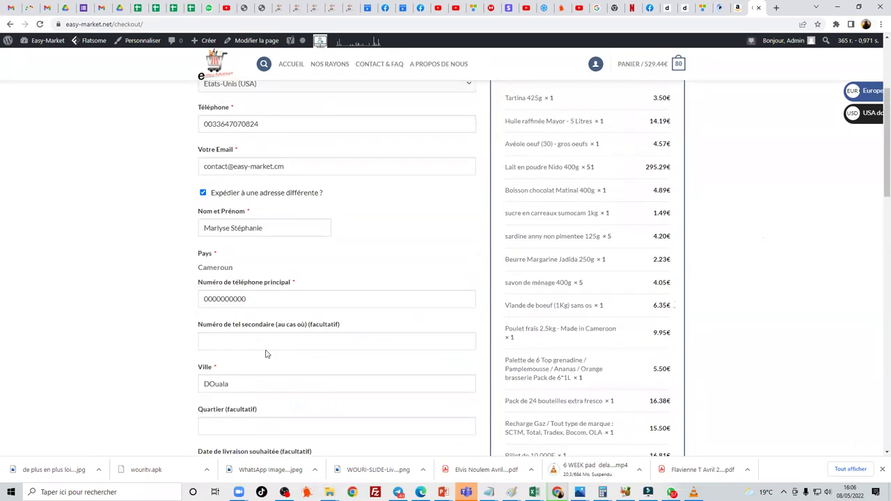
{"action": "scroll", "coordinate": [265, 353], "scroll_direction": "down", "scroll_amount": 5}
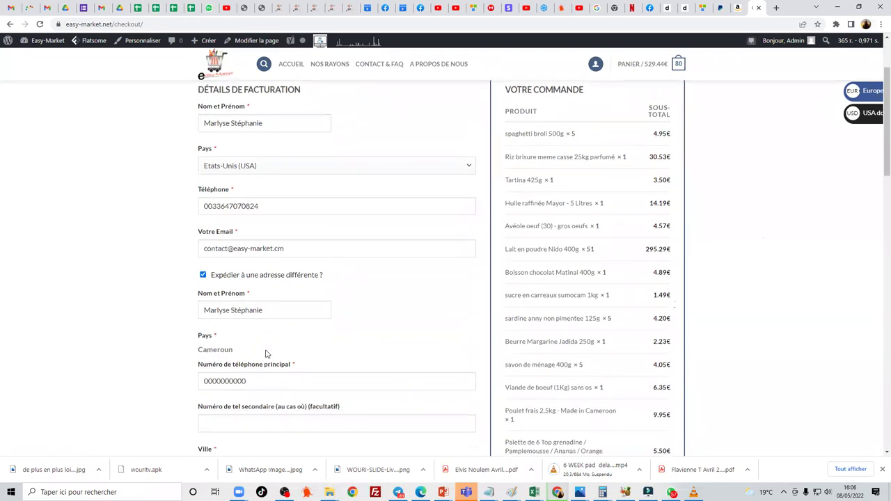
{"action": "scroll", "coordinate": [266, 353], "scroll_direction": "down", "scroll_amount": 4}
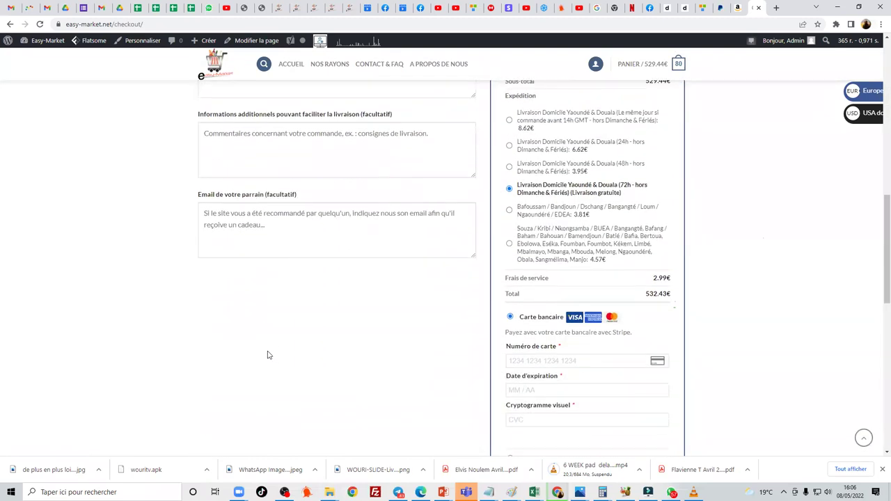
{"action": "scroll", "coordinate": [404, 364], "scroll_direction": "down", "scroll_amount": 2}
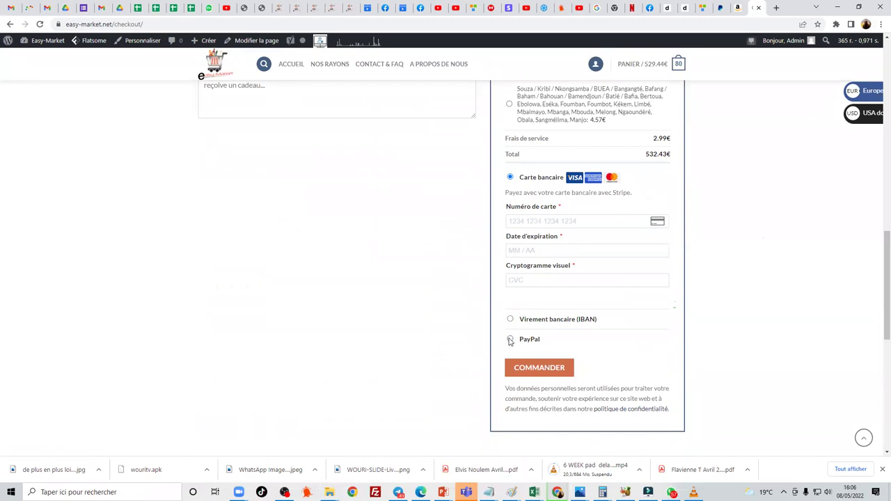
{"action": "left_click", "coordinate": [510, 339]}
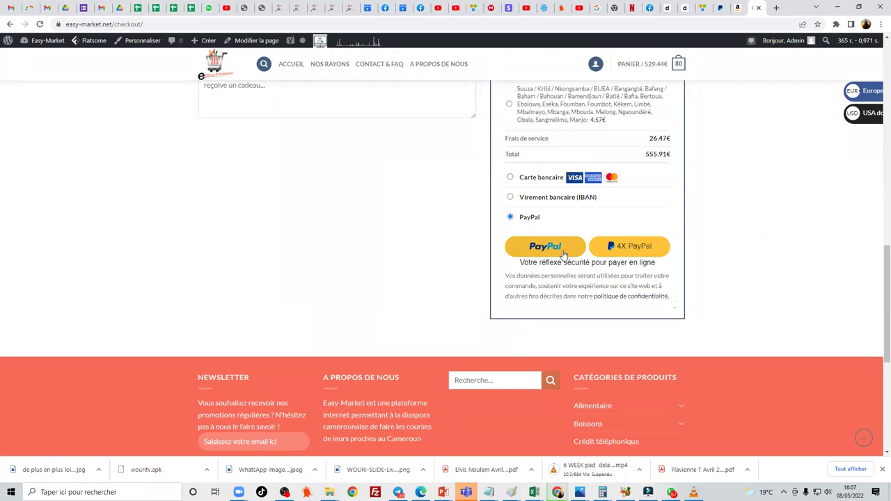
{"action": "mouse_move", "coordinate": [443, 492]}
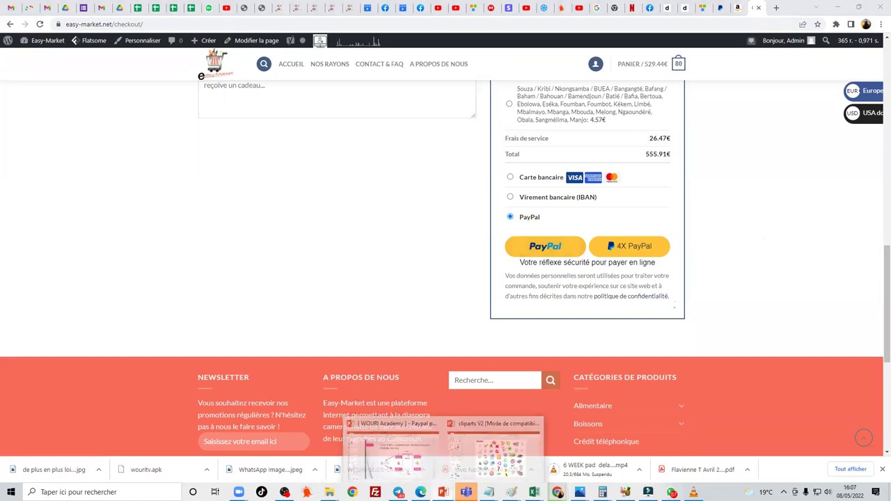
{"action": "left_click", "coordinate": [414, 461]}
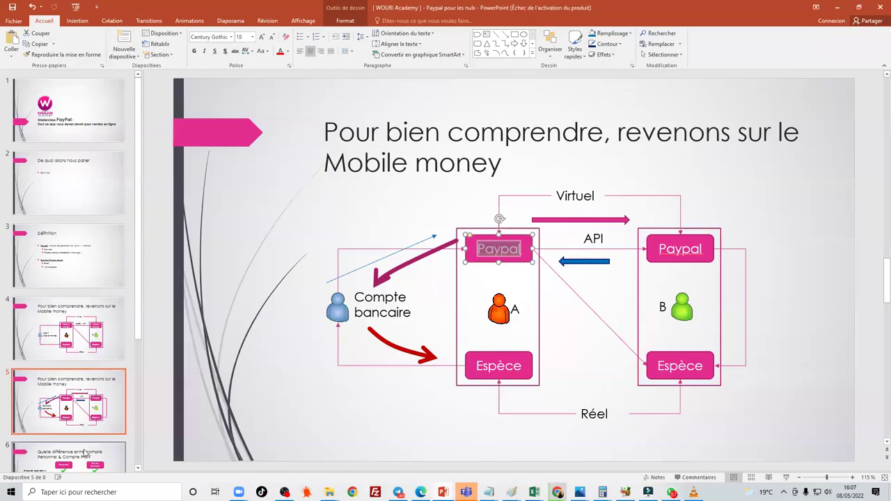
{"action": "left_click", "coordinate": [85, 453]}
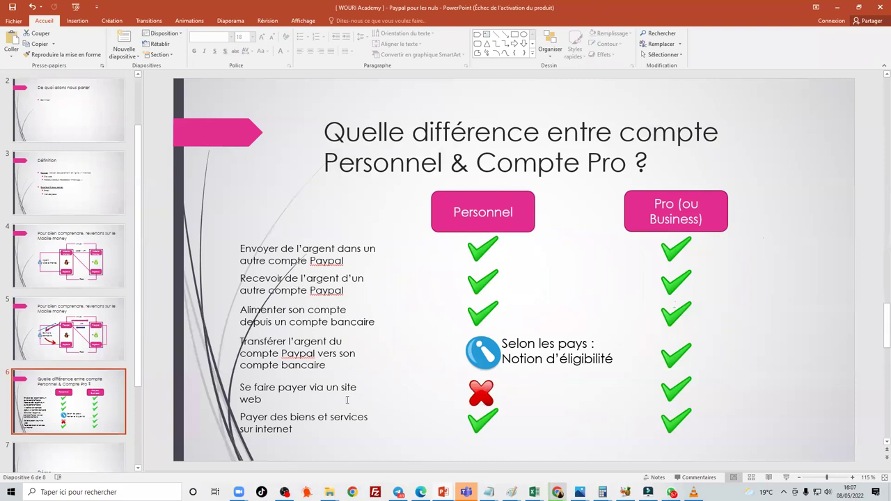
{"action": "triple_click", "coordinate": [303, 391]}
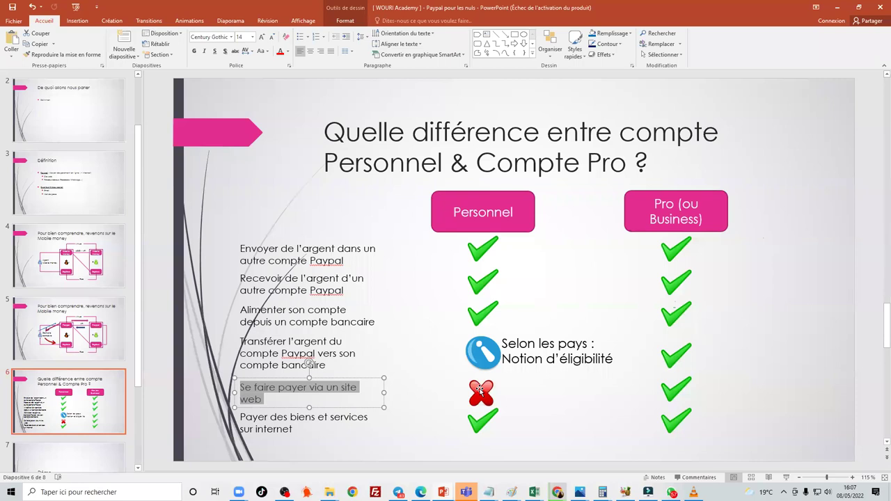
{"action": "left_click", "coordinate": [480, 390]}
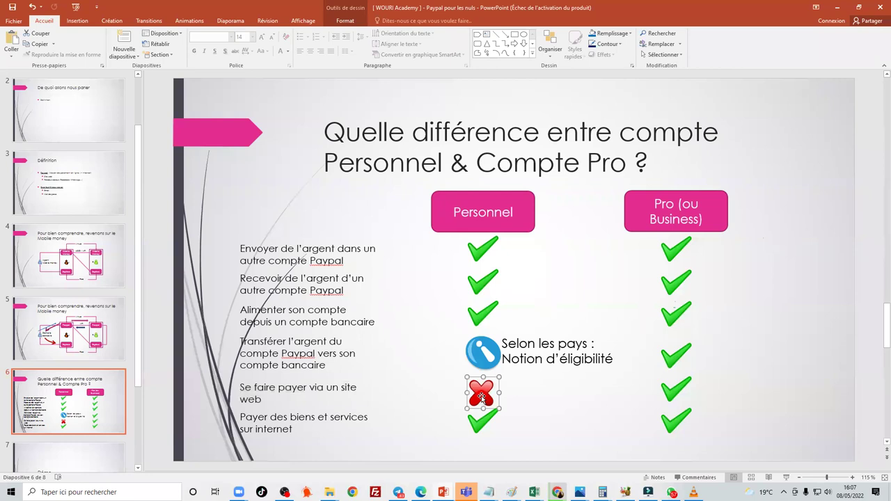
{"action": "left_click", "coordinate": [679, 397]}
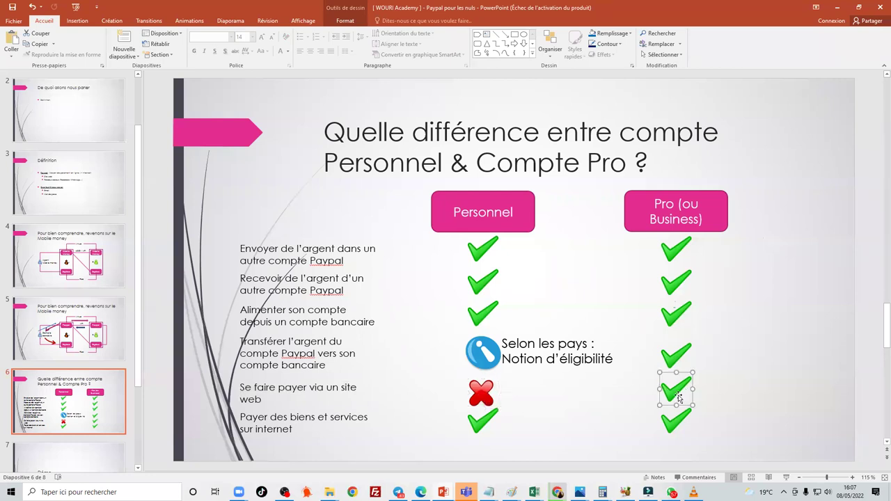
{"action": "mouse_move", "coordinate": [558, 492]}
{"action": "left_click", "coordinate": [516, 460]}
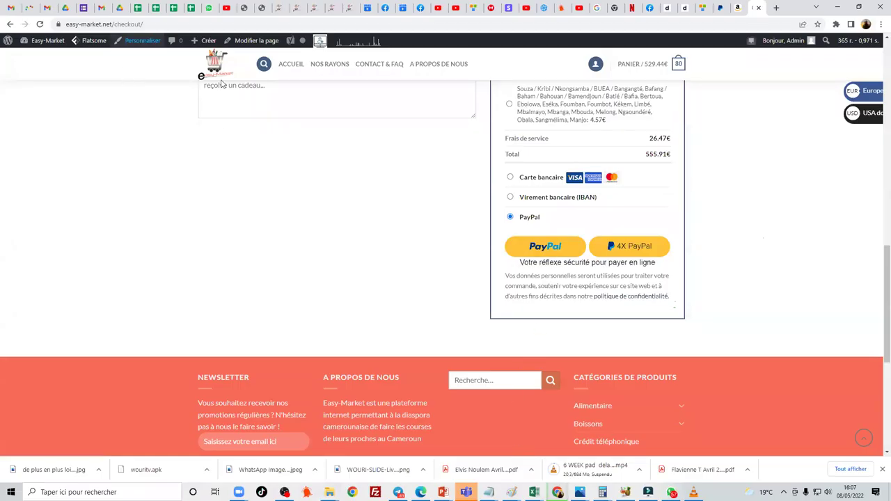
Launch the PayPal checkout popup and sign in with the account's e-mail and password
{"action": "left_click", "coordinate": [546, 252]}
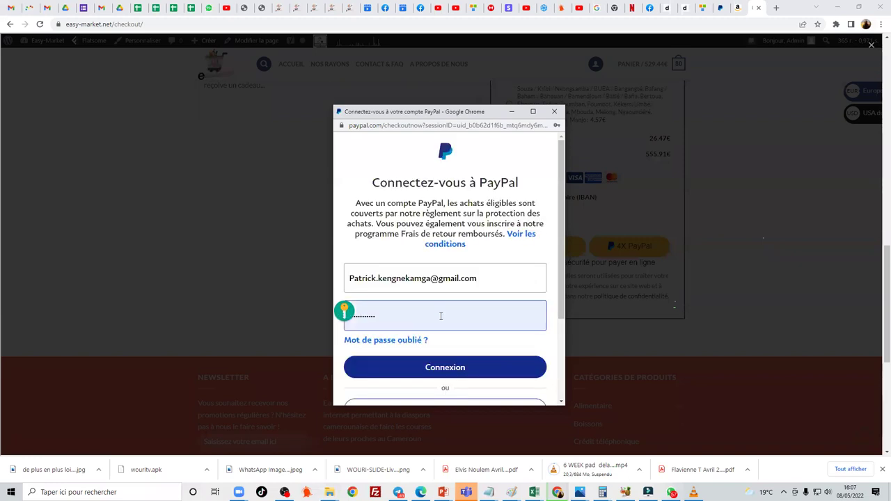
{"action": "scroll", "coordinate": [468, 314], "scroll_direction": "down", "scroll_amount": 1}
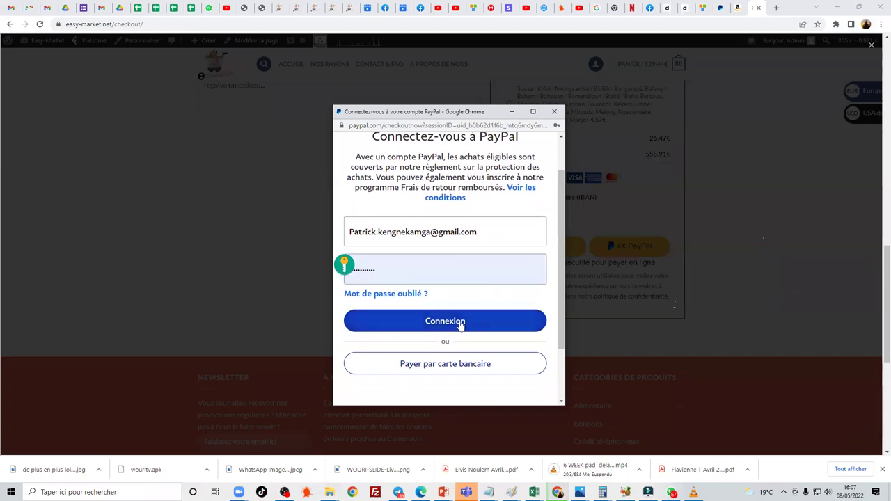
{"action": "left_click", "coordinate": [450, 325]}
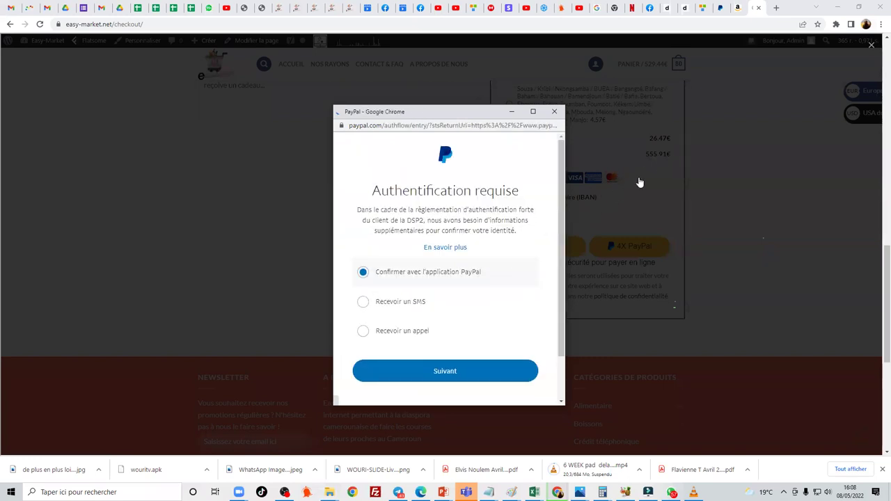
Verify identity by SMS code so checkout splits 555,91 EUR between balance and Visa
{"action": "left_click", "coordinate": [363, 303]}
{"action": "left_click", "coordinate": [445, 389]}
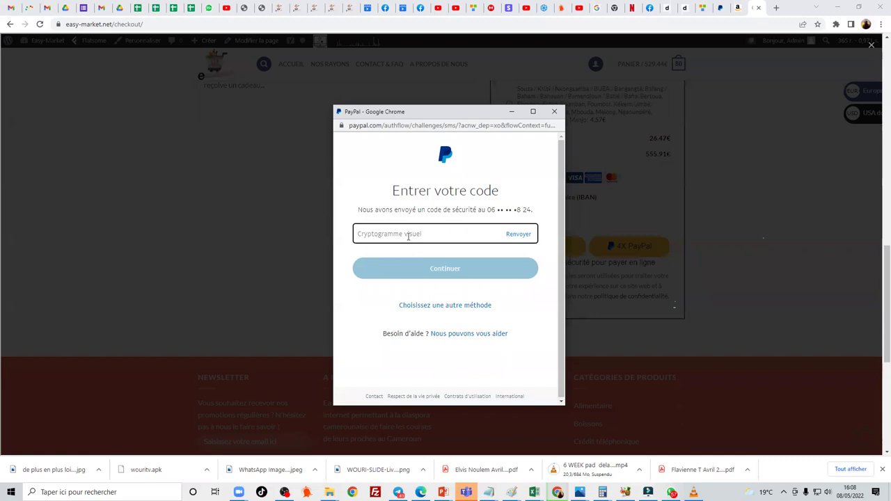
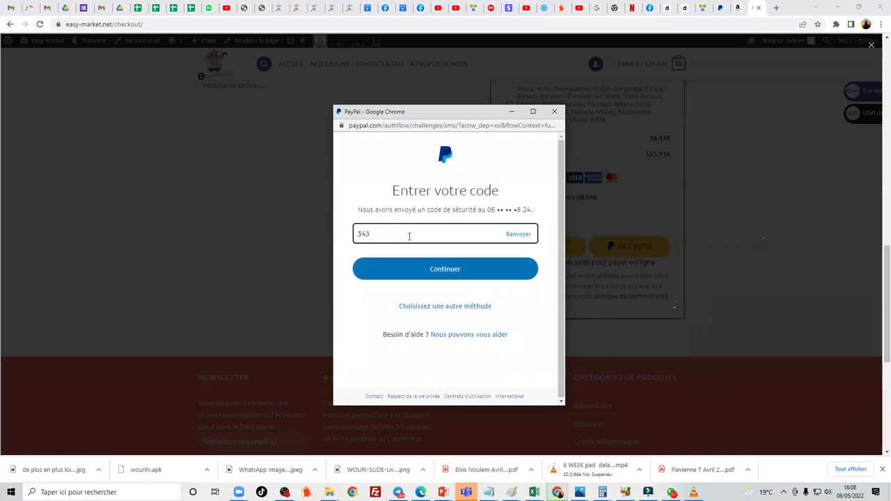
{"action": "left_click", "coordinate": [445, 271]}
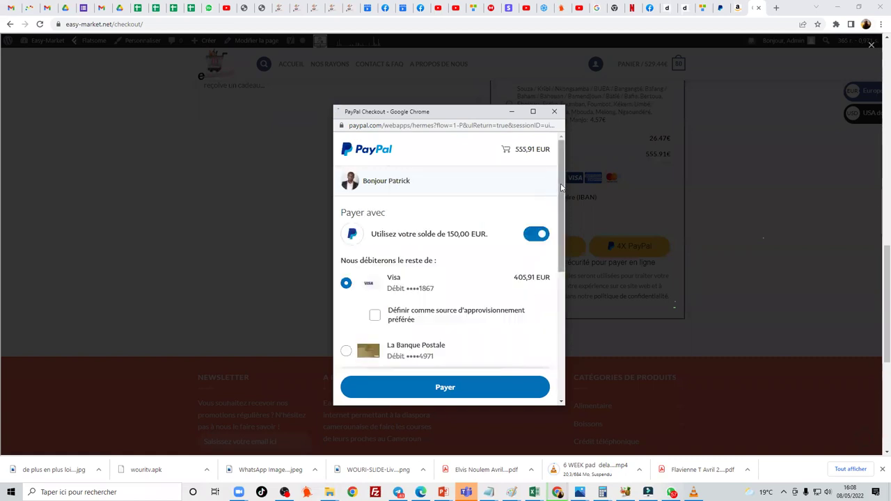
Switch off 'Utilisez votre solde' so Visa pays the full 555,91 EUR instead of 405,91 EUR
{"action": "left_click_drag", "start_coordinate": [435, 234], "coordinate": [490, 237]}
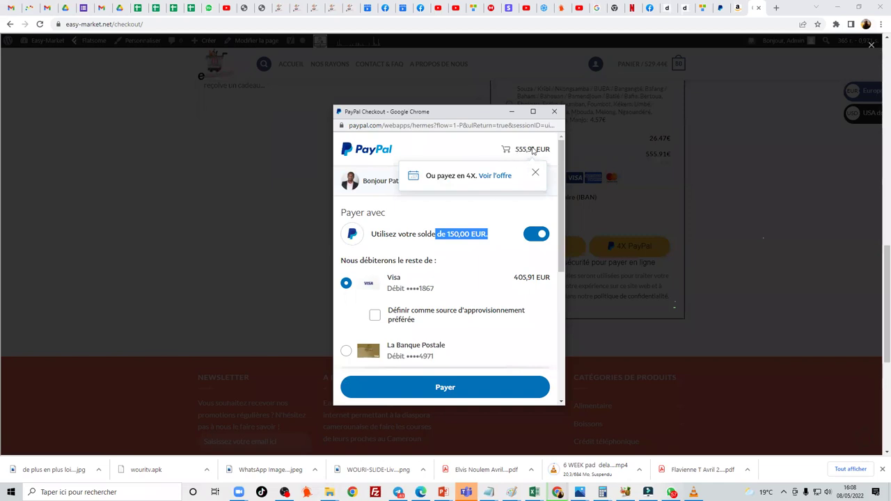
{"action": "left_click", "coordinate": [488, 236]}
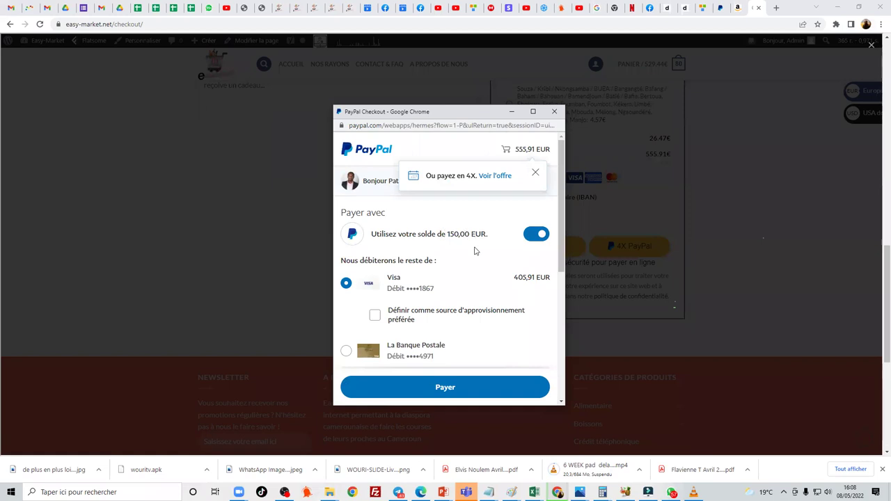
{"action": "scroll", "coordinate": [476, 251], "scroll_direction": "down", "scroll_amount": 1}
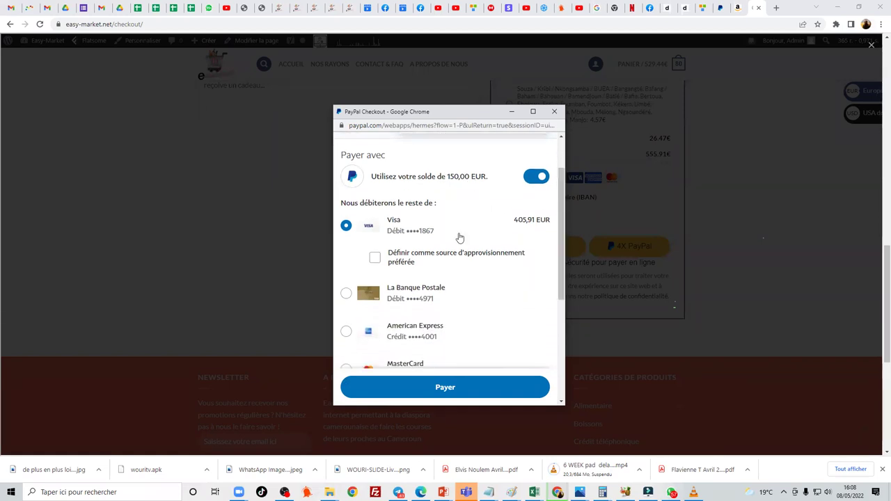
{"action": "left_click_drag", "start_coordinate": [512, 221], "coordinate": [549, 220]}
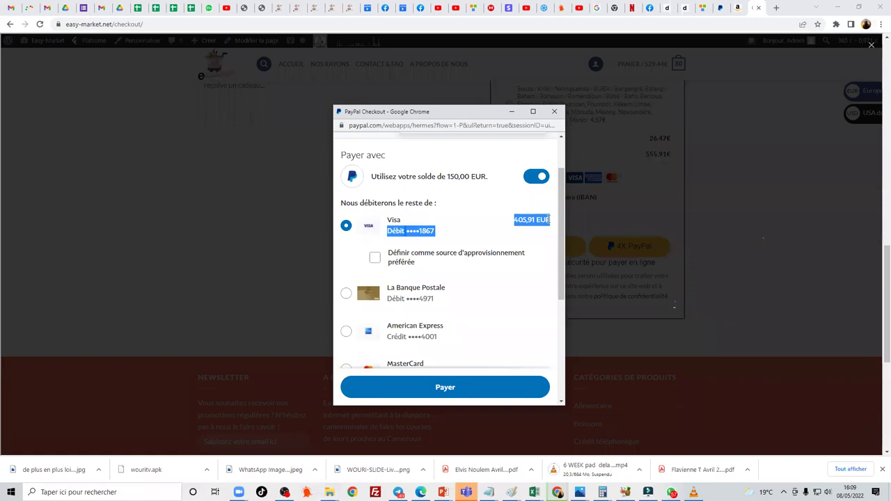
{"action": "left_click", "coordinate": [541, 182]}
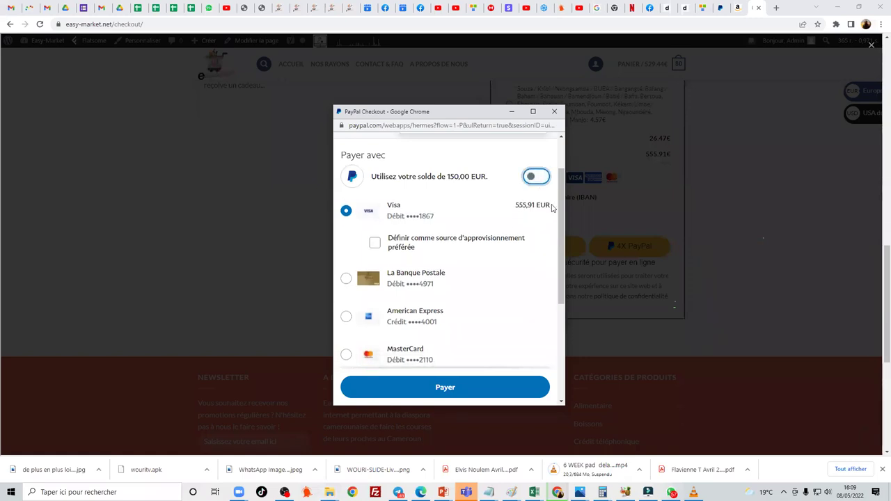
{"action": "left_click_drag", "start_coordinate": [515, 229], "coordinate": [547, 230]}
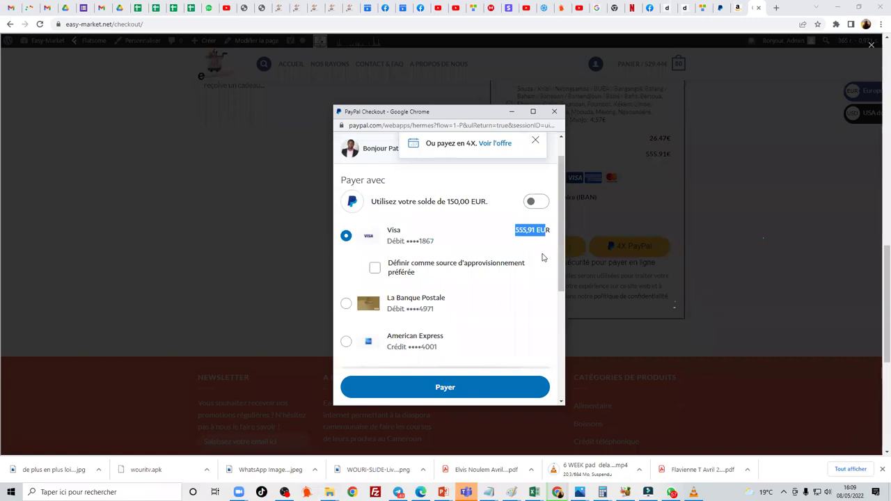
{"action": "left_click_drag", "start_coordinate": [561, 248], "coordinate": [565, 227]}
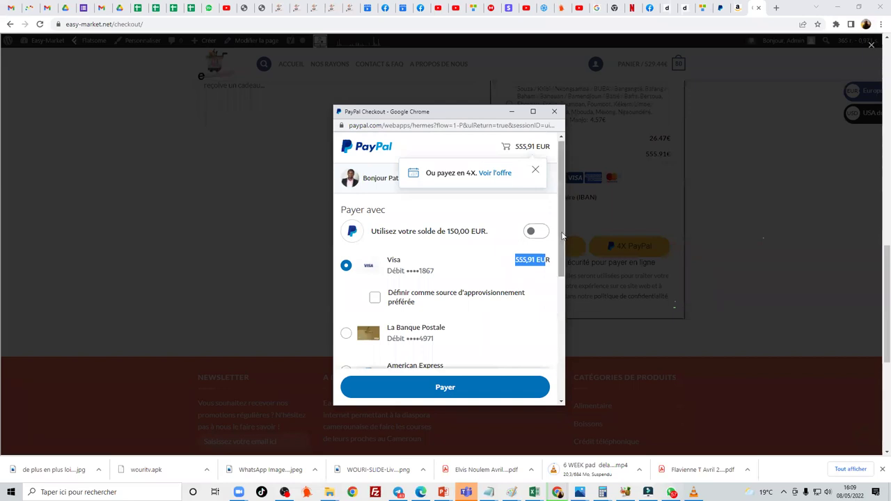
Close the PayPal Checkout popup to return to the 555.91€ Easy-Market checkout
{"action": "left_click", "coordinate": [534, 259]}
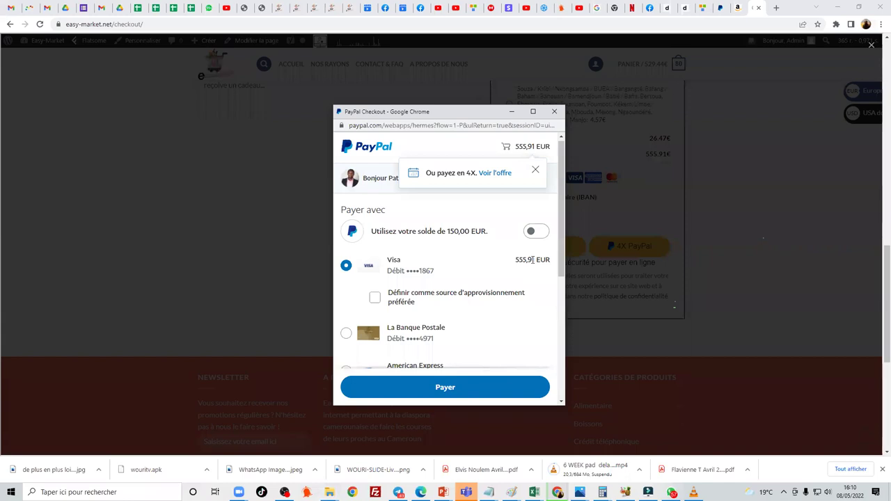
{"action": "left_click", "coordinate": [555, 112]}
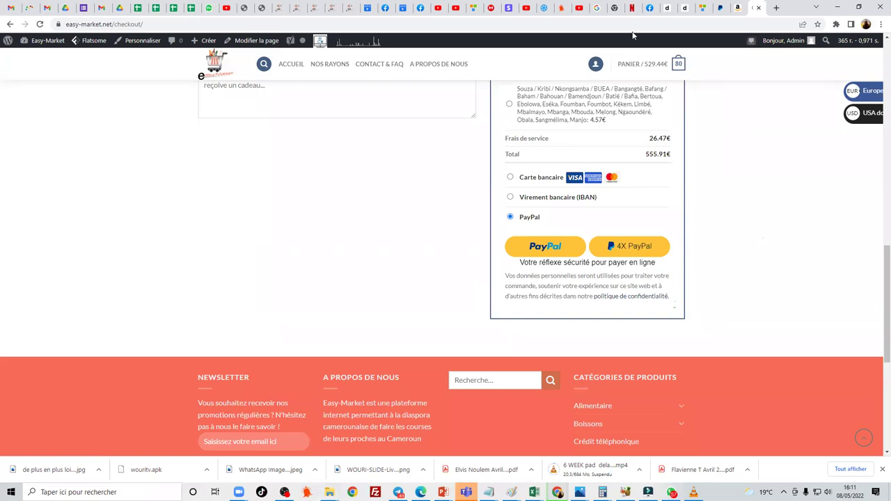
Open the Connexion sign-in page from the paypal.com/fr/business site
{"action": "left_click", "coordinate": [721, 8]}
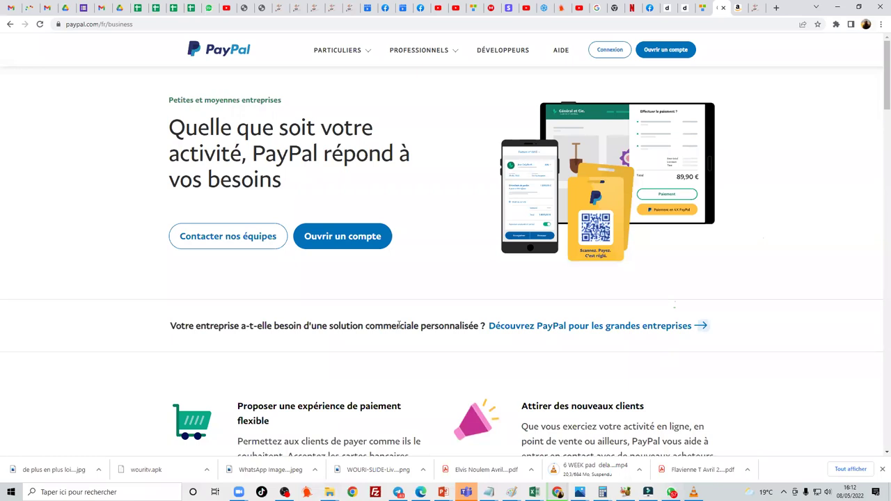
{"action": "left_click", "coordinate": [611, 52]}
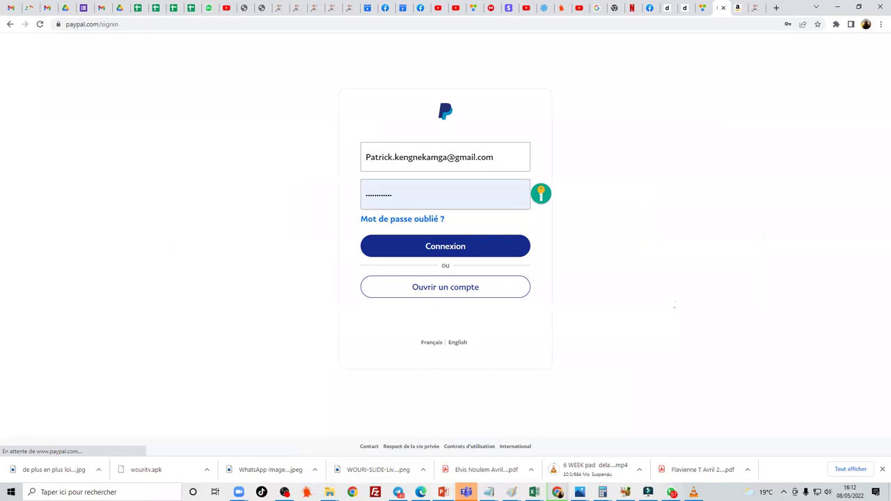
{"action": "mouse_move", "coordinate": [443, 492]}
{"action": "left_click", "coordinate": [394, 454]}
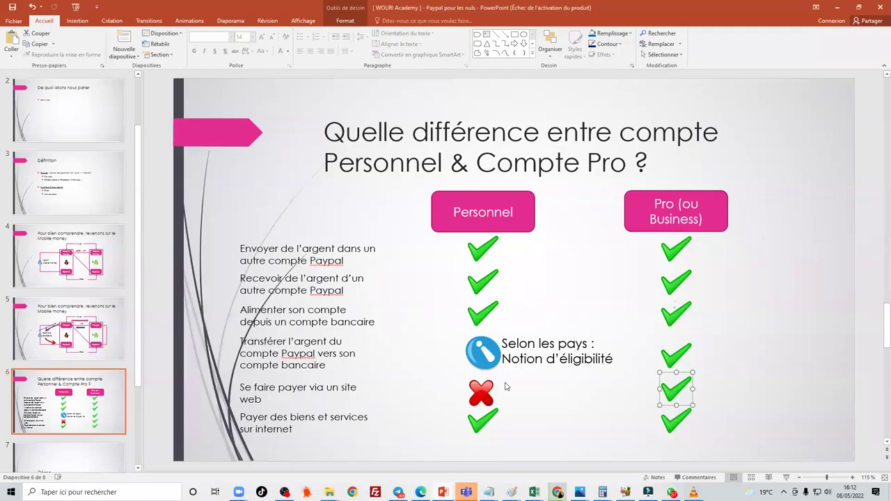
{"action": "left_click", "coordinate": [524, 359]}
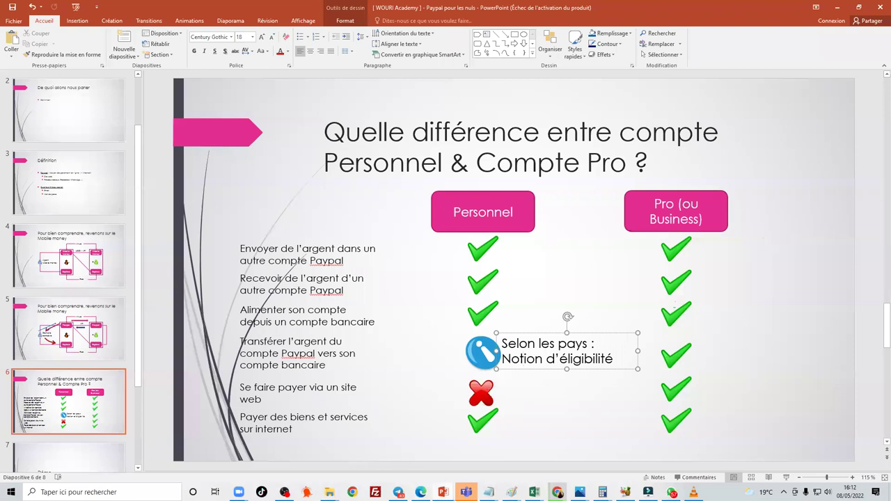
{"action": "mouse_move", "coordinate": [553, 491]}
{"action": "left_click", "coordinate": [524, 461]}
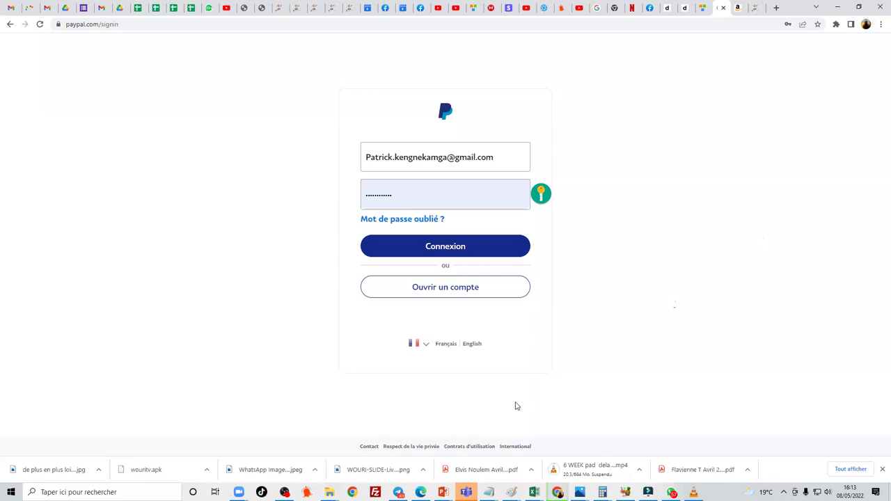
Sign in to PayPal and pass verification with the SMS security code
{"action": "left_click", "coordinate": [442, 246]}
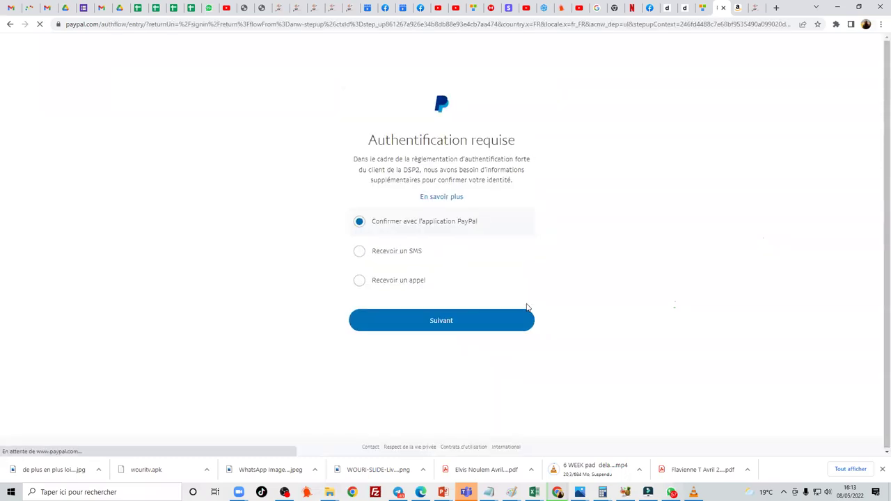
{"action": "left_click", "coordinate": [360, 251]}
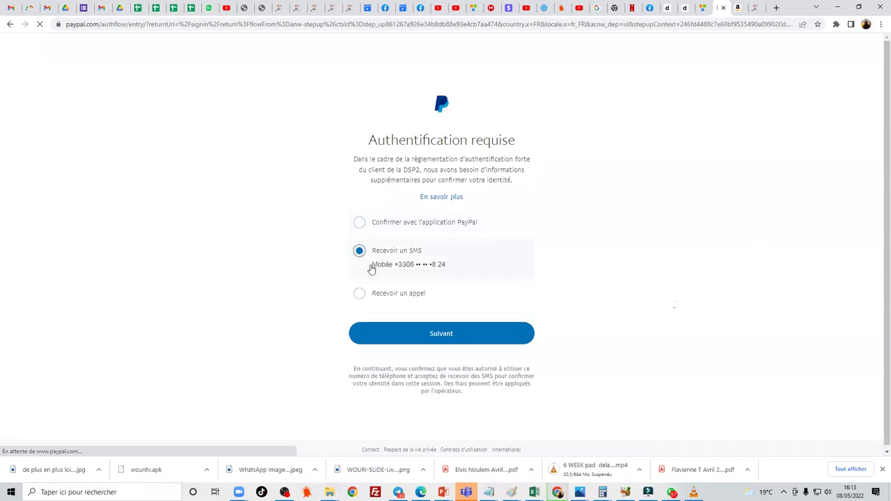
{"action": "left_click", "coordinate": [431, 334]}
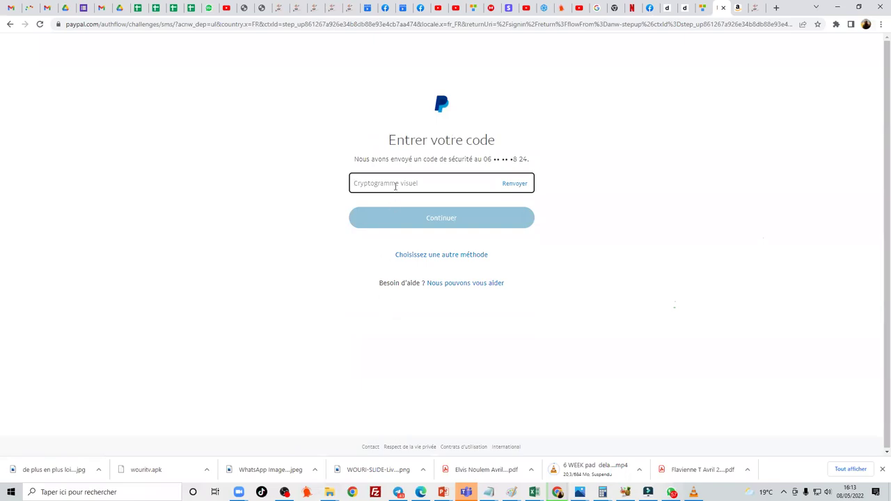
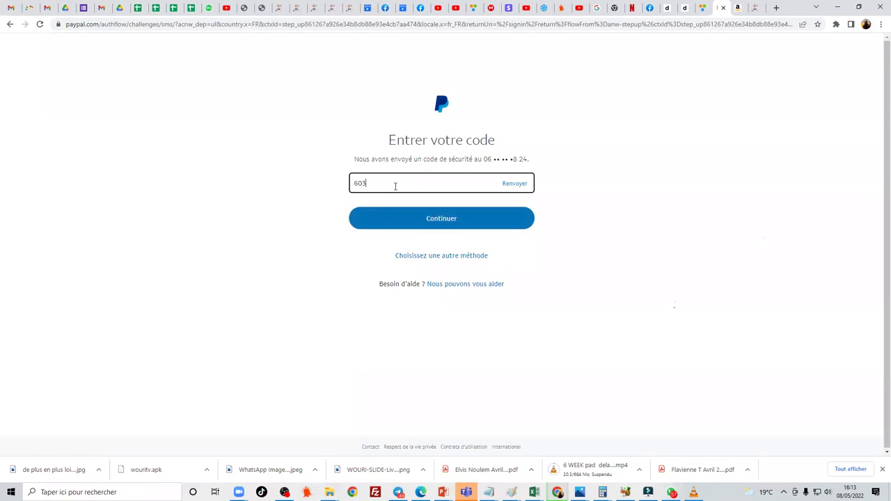
{"action": "left_click", "coordinate": [441, 225]}
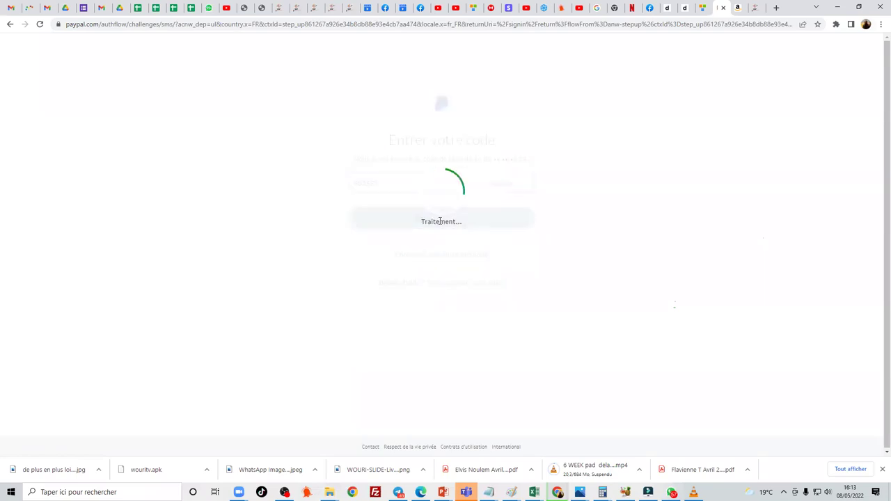
Bring PowerPoint to the front and show slide 7, Démo
{"action": "mouse_move", "coordinate": [443, 492]}
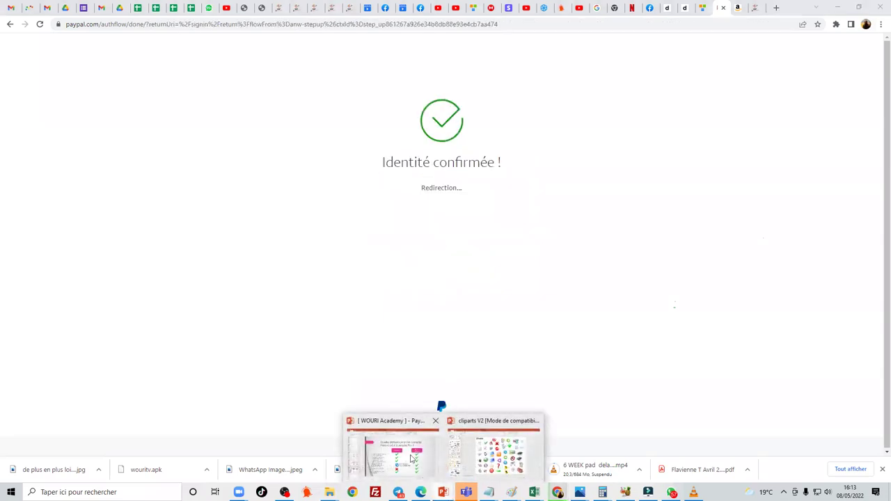
{"action": "left_click", "coordinate": [407, 456]}
{"action": "scroll", "coordinate": [62, 397], "scroll_direction": "down", "scroll_amount": 2}
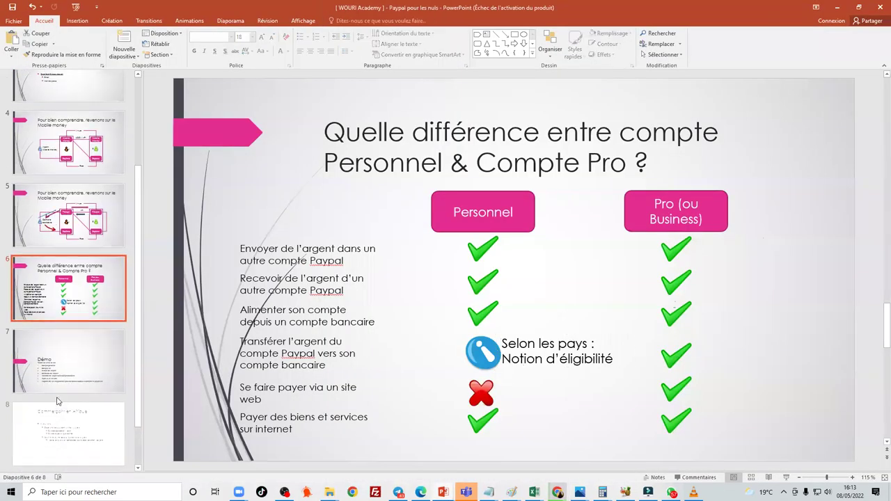
{"action": "left_click", "coordinate": [70, 355]}
Highlight the demo list items from Compte personnel to Payer sur un site web
{"action": "double_click", "coordinate": [390, 298]}
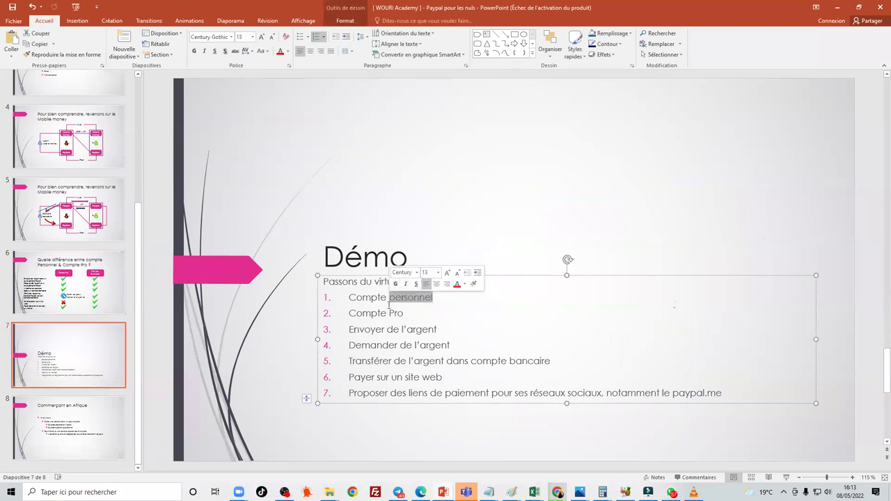
{"action": "triple_click", "coordinate": [394, 329]}
{"action": "triple_click", "coordinate": [388, 346]}
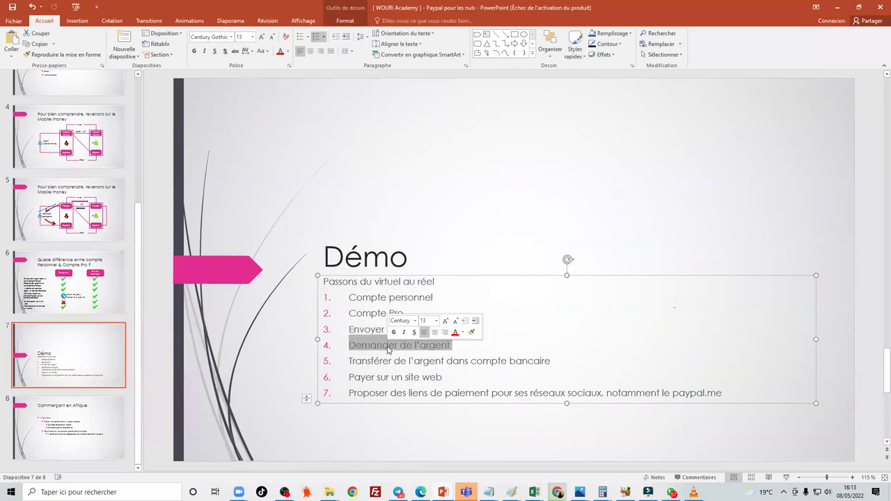
{"action": "triple_click", "coordinate": [417, 362]}
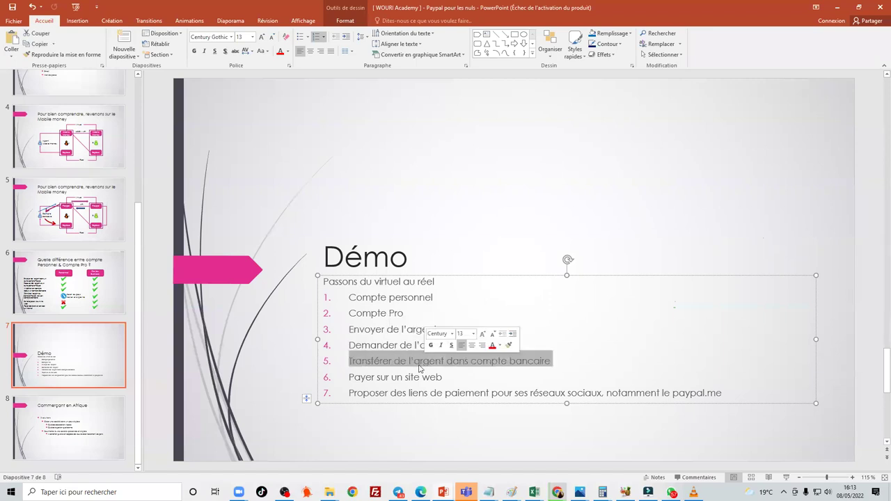
{"action": "triple_click", "coordinate": [412, 378]}
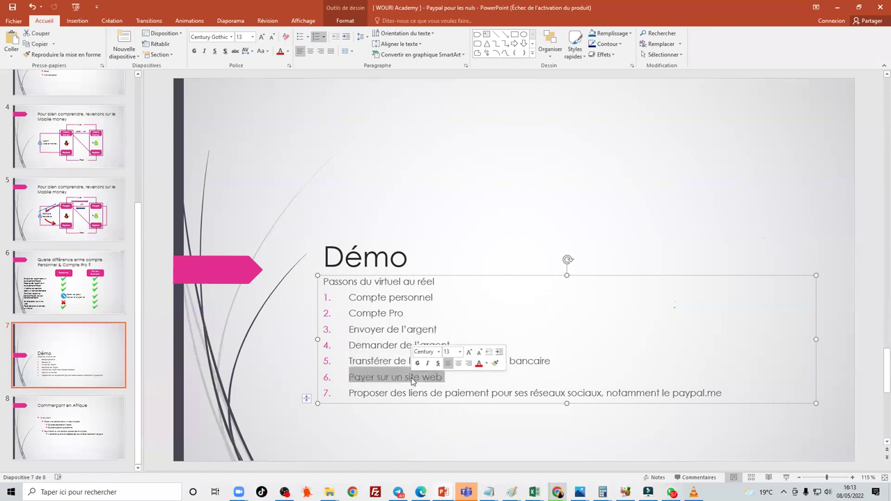
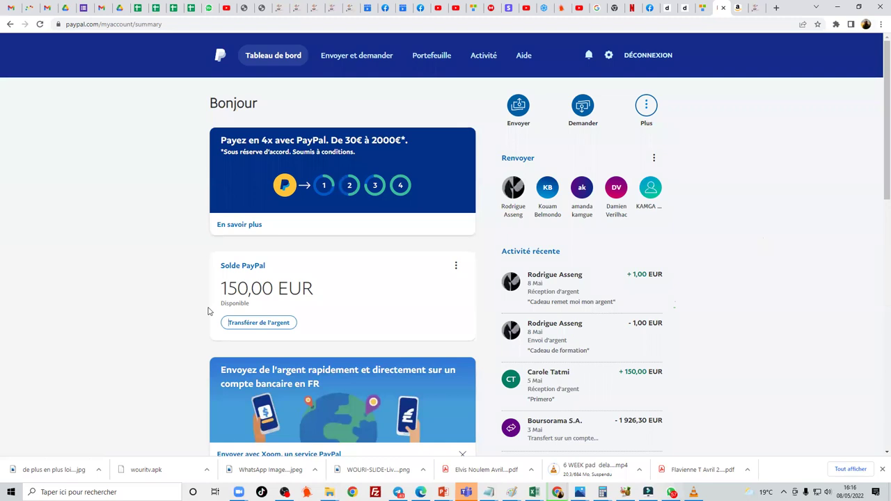
Reload the PayPal account dashboard showing the 150,00 EUR balance
{"action": "left_click", "coordinate": [267, 60]}
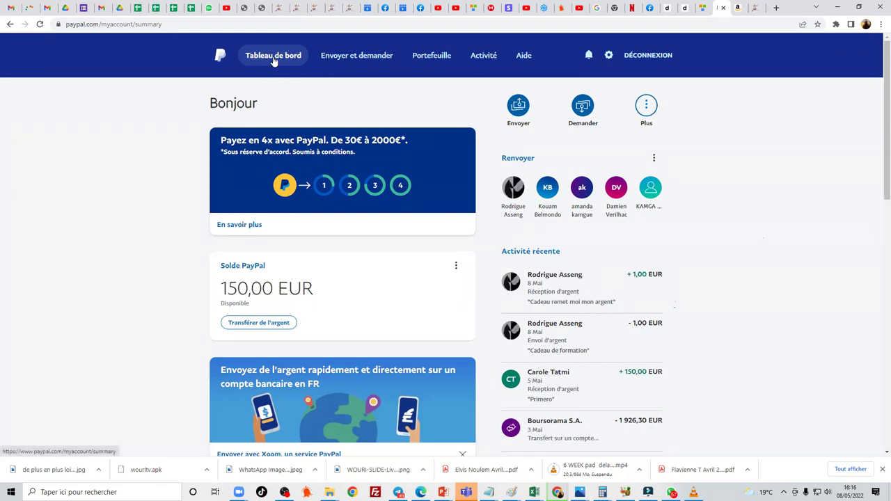
On the Activité page, show details of the 2 700,00 CAD payment received on 3 May
{"action": "left_click", "coordinate": [483, 60]}
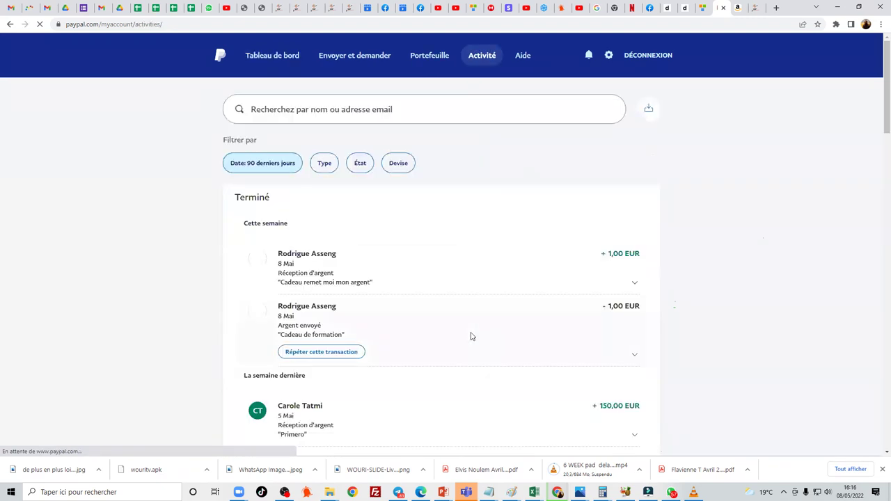
{"action": "scroll", "coordinate": [472, 336], "scroll_direction": "down", "scroll_amount": 4}
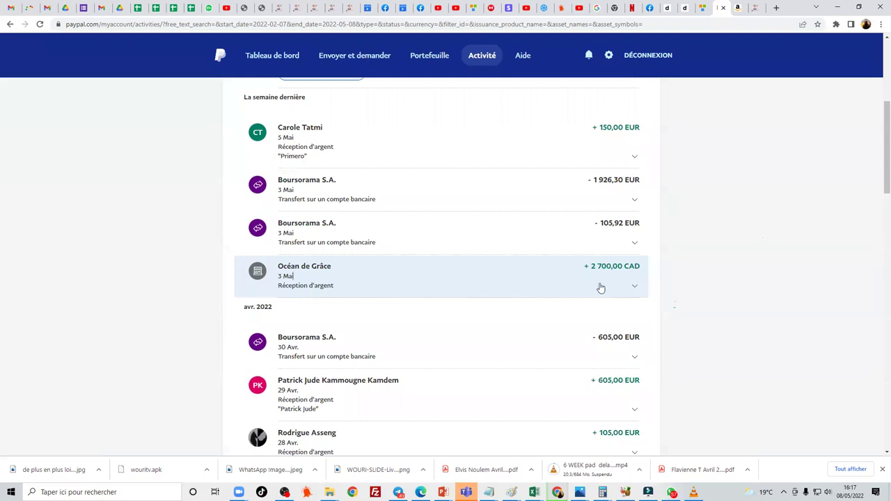
{"action": "left_click", "coordinate": [635, 288]}
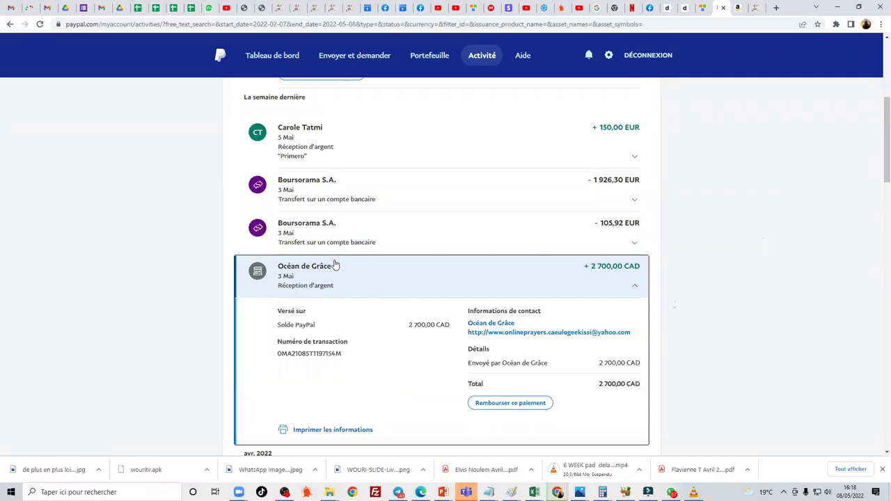
Return to the Tableau de bord account dashboard
{"action": "left_click", "coordinate": [279, 61]}
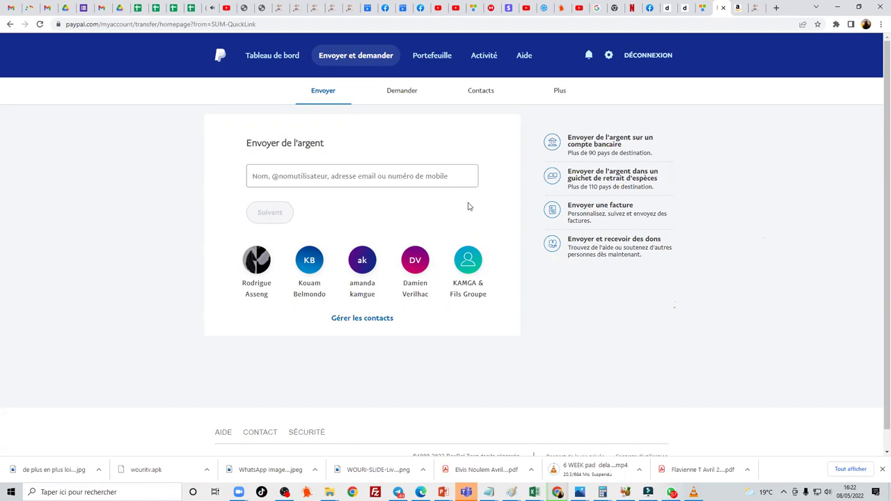
Go from the Envoyer et demander page back to Tableau de bord
{"action": "left_click", "coordinate": [280, 58]}
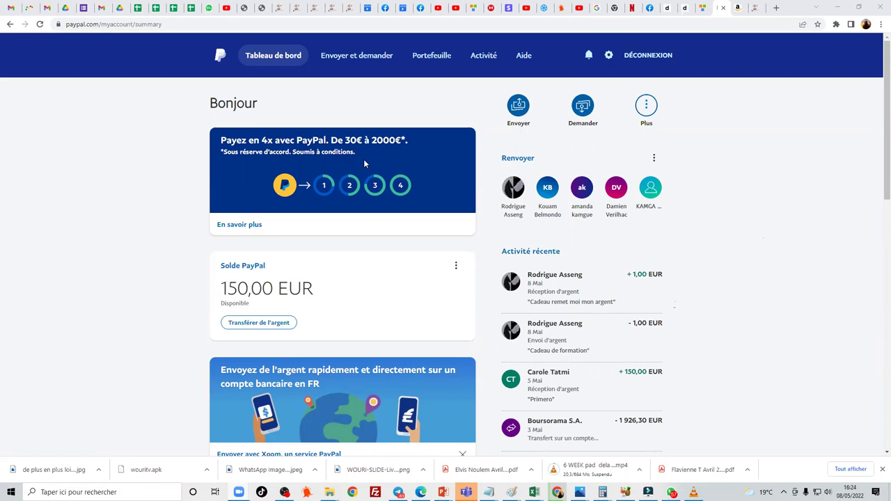
Bring forward the WhatsApp catalogue item Épice de Mbongo priced 3,00 €
{"action": "left_click", "coordinate": [672, 493]}
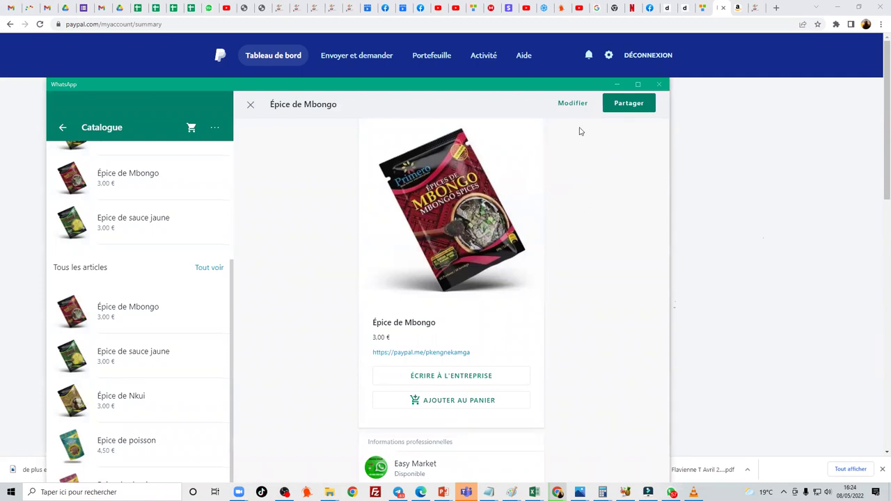
Copy the Épice de Mbongo product link via Partager and return to the chats
{"action": "left_click", "coordinate": [624, 106]}
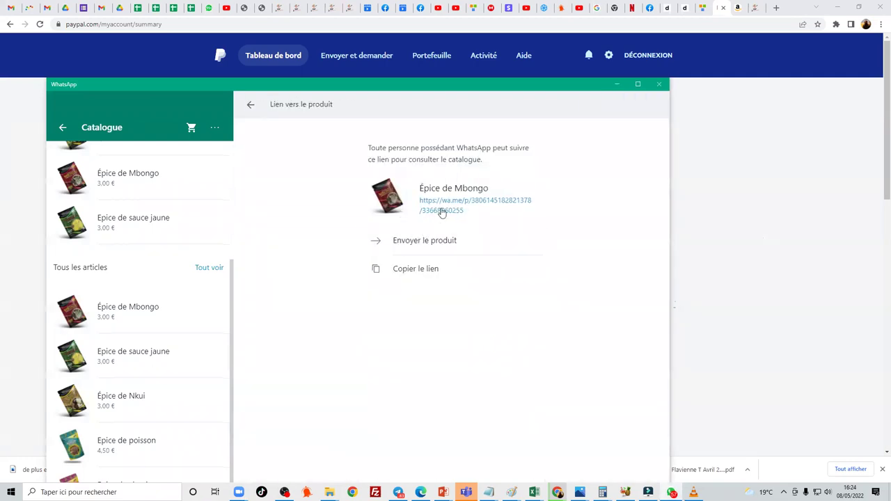
{"action": "left_click", "coordinate": [464, 203]}
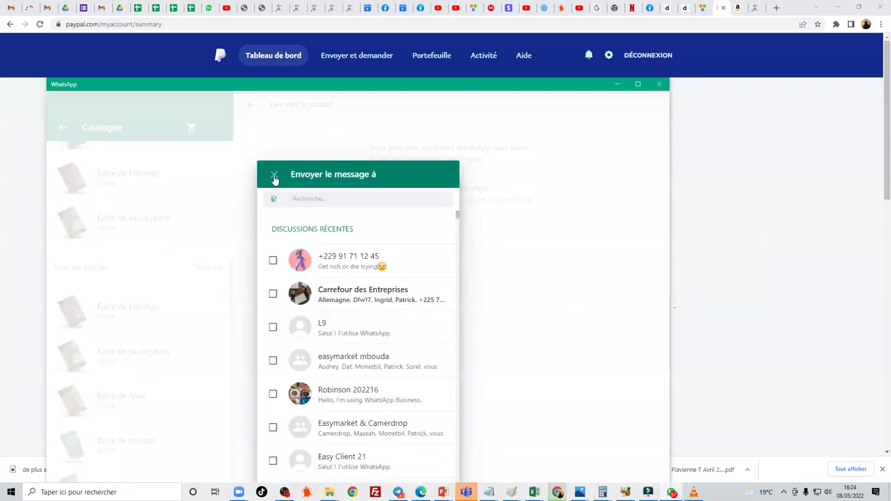
{"action": "left_click", "coordinate": [274, 175]}
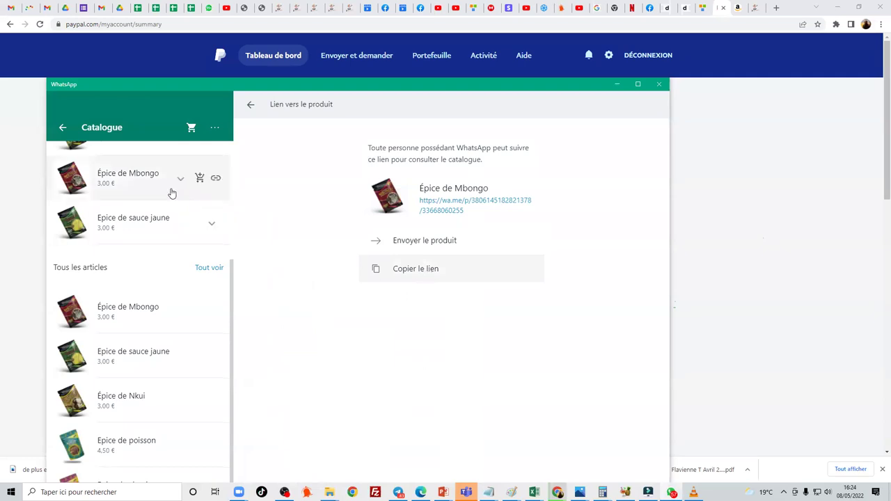
{"action": "left_click", "coordinate": [62, 127]}
Find the contact's coaching business chat and send the copied product link there
{"action": "left_click", "coordinate": [158, 131]}
{"action": "type", "text": "rodri"}
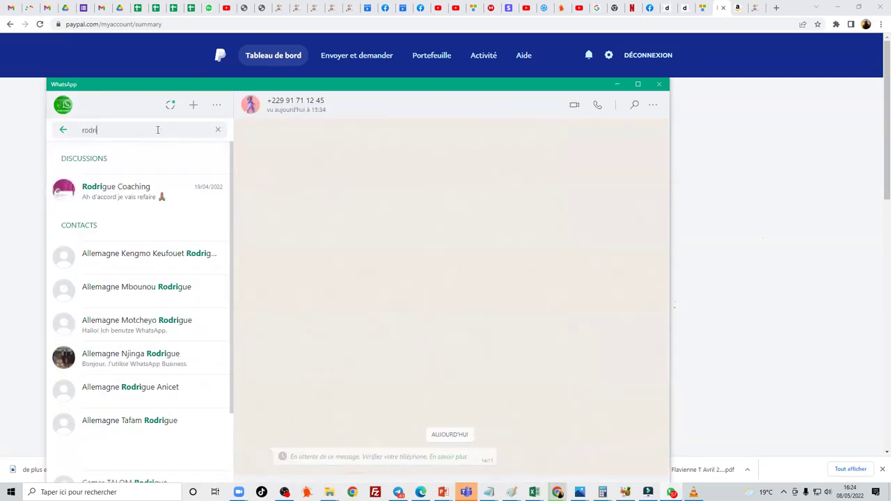
{"action": "left_click", "coordinate": [164, 194]}
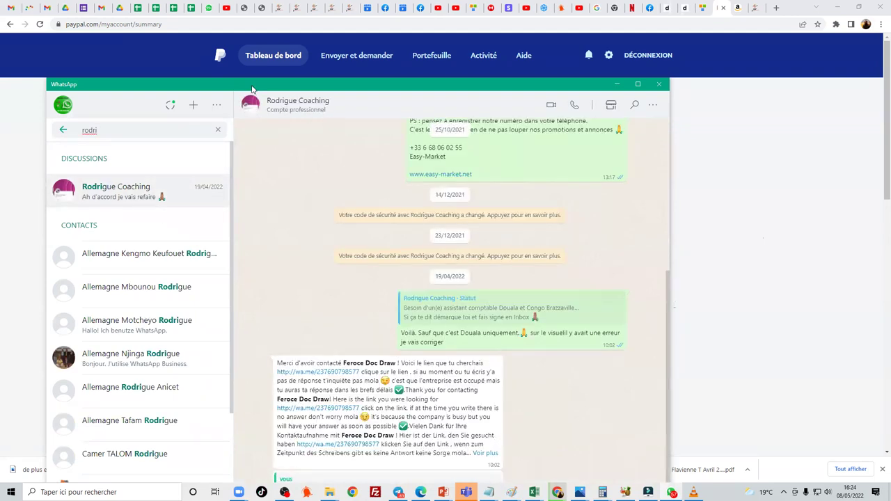
{"action": "left_click_drag", "start_coordinate": [256, 84], "coordinate": [256, 30]}
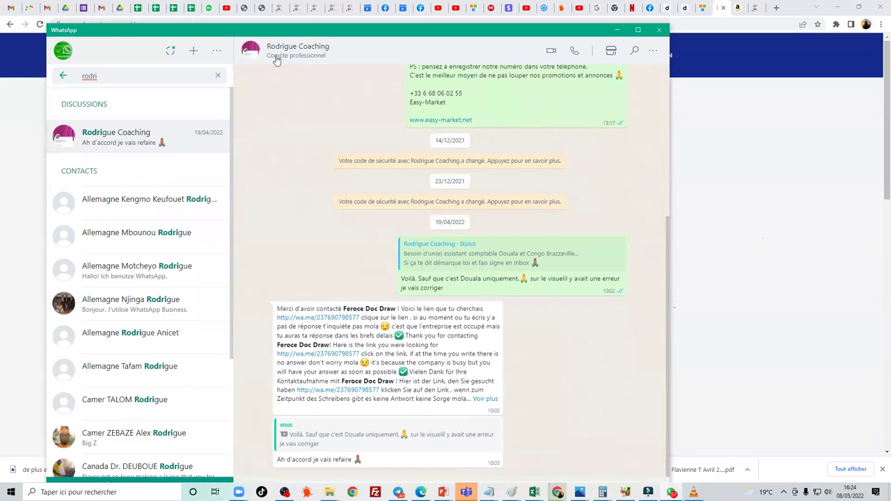
{"action": "left_click_drag", "start_coordinate": [546, 33], "coordinate": [545, 9]}
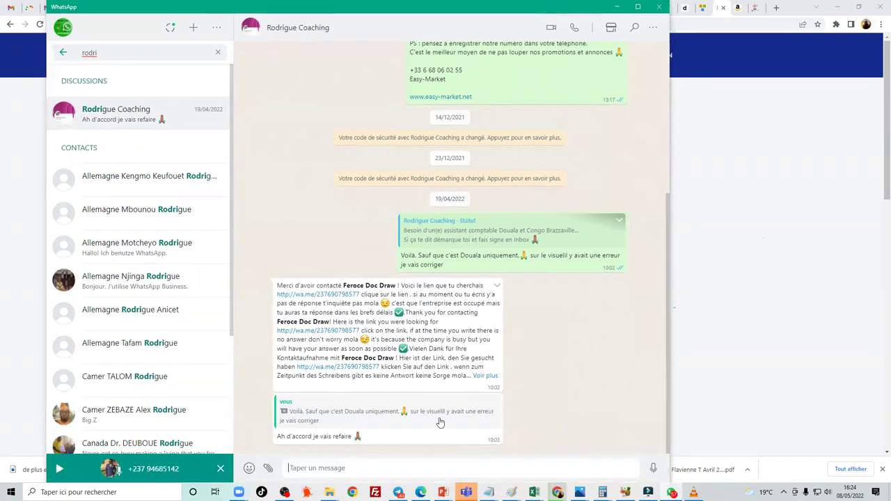
{"action": "key", "text": "ctrl+v"}
{"action": "key", "text": "Return"}
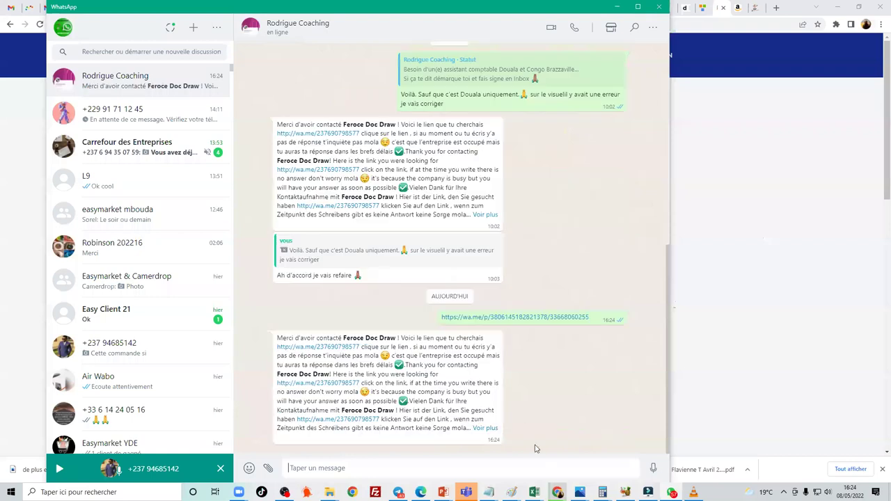
In WhatsApp Web, send the wa.me product link to another contact and open the product
{"action": "mouse_move", "coordinate": [551, 485]}
{"action": "left_click", "coordinate": [506, 453]}
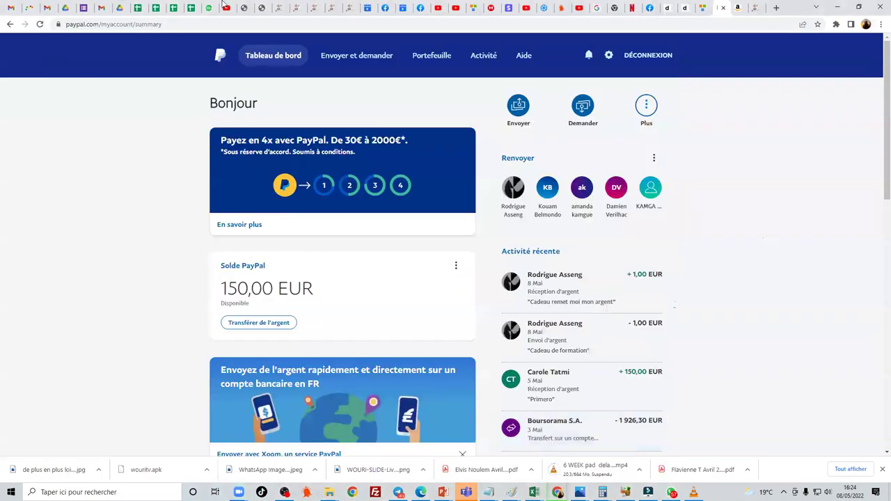
{"action": "left_click", "coordinate": [206, 8]}
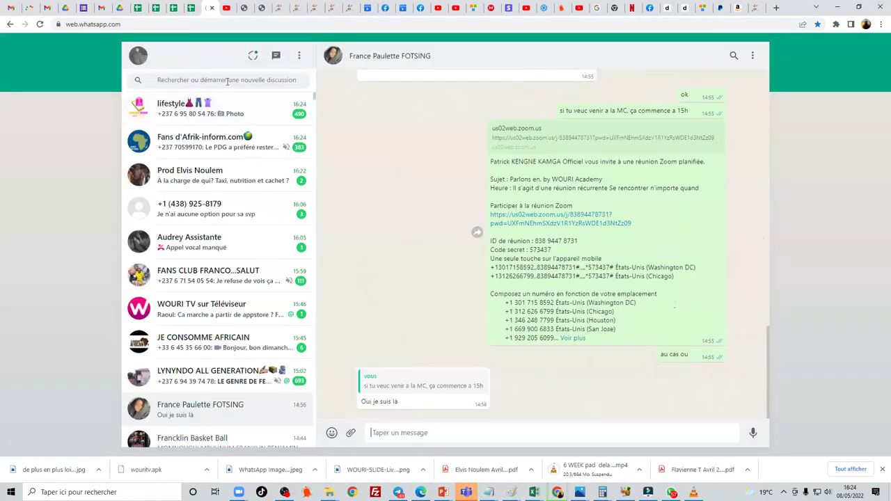
{"action": "left_click", "coordinate": [237, 180]}
{"action": "key", "text": "ctrl+v"}
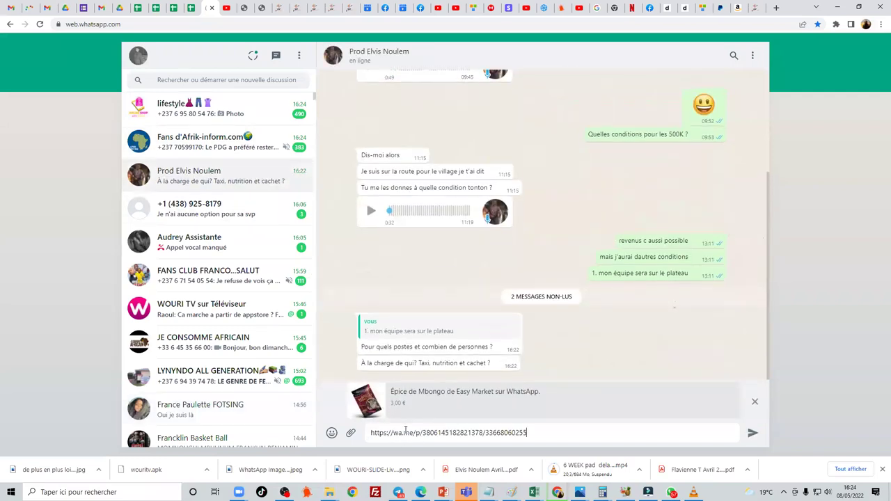
{"action": "key", "text": "Return"}
{"action": "left_click", "coordinate": [551, 404]}
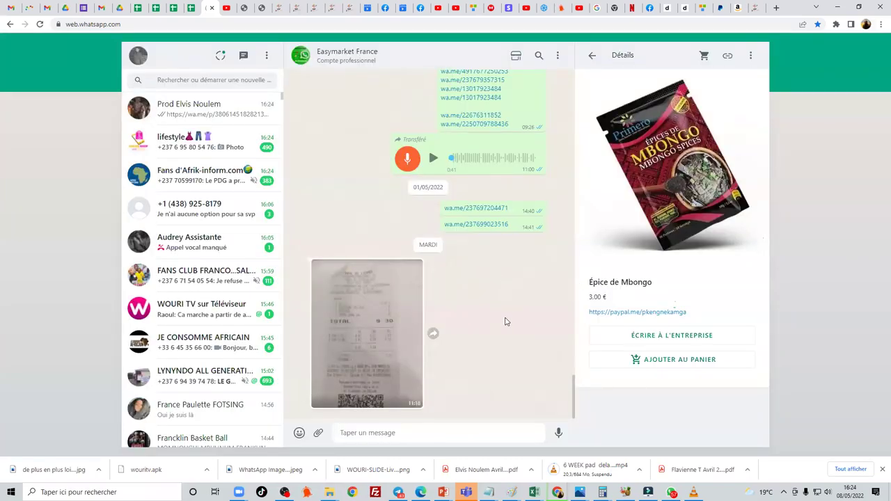
Add two Épice de Mbongo items to the cart, totalling 6,00 €, and review it
{"action": "left_click", "coordinate": [676, 363]}
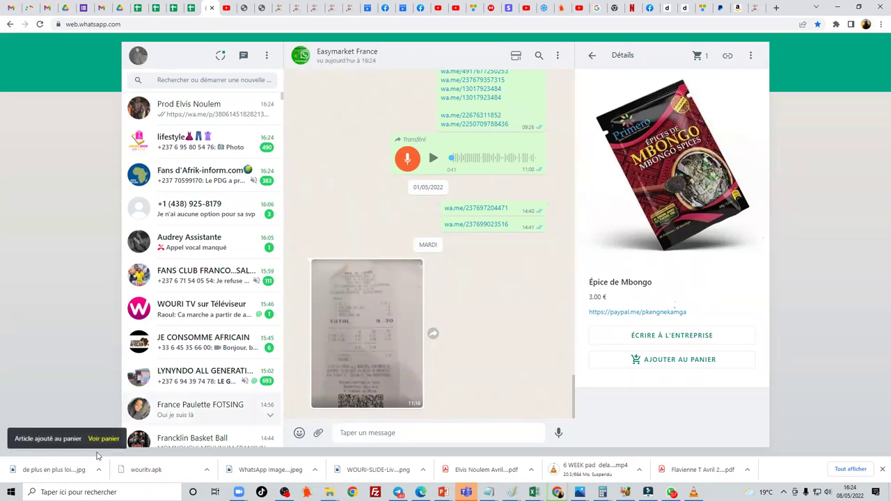
{"action": "left_click", "coordinate": [105, 440]}
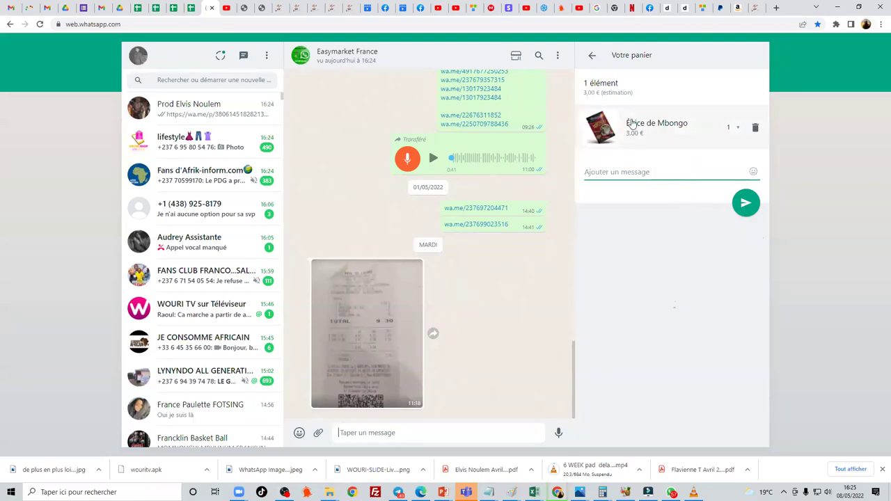
{"action": "left_click", "coordinate": [653, 129]}
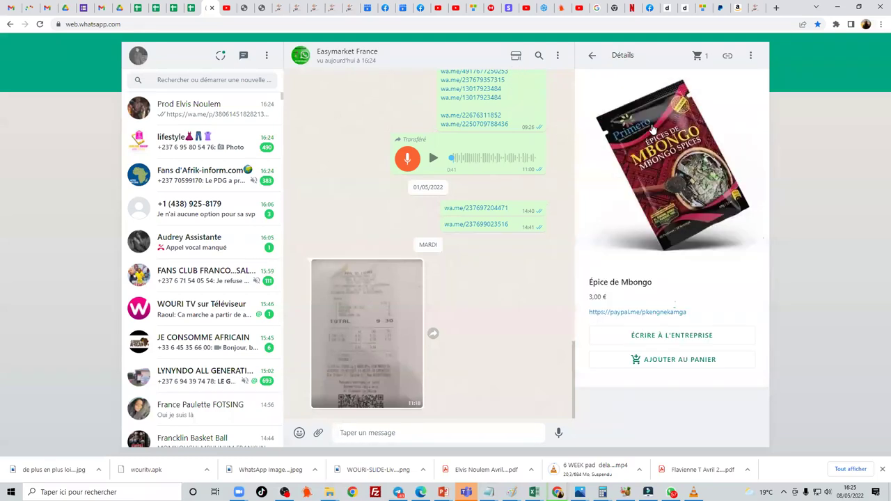
{"action": "left_click", "coordinate": [668, 362]}
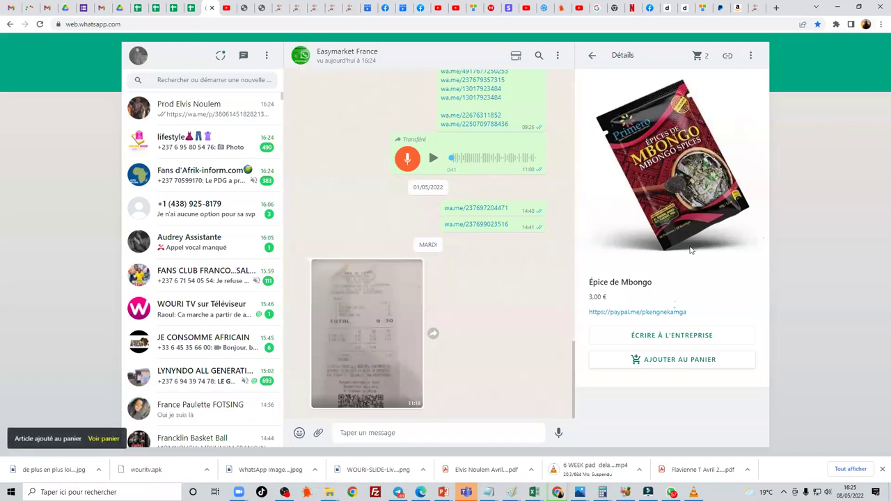
{"action": "left_click", "coordinate": [695, 57]}
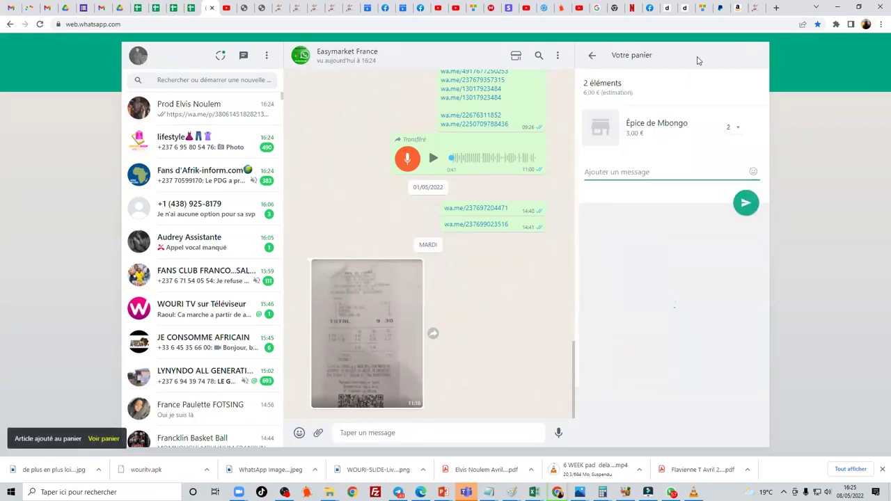
{"action": "left_click", "coordinate": [662, 133]}
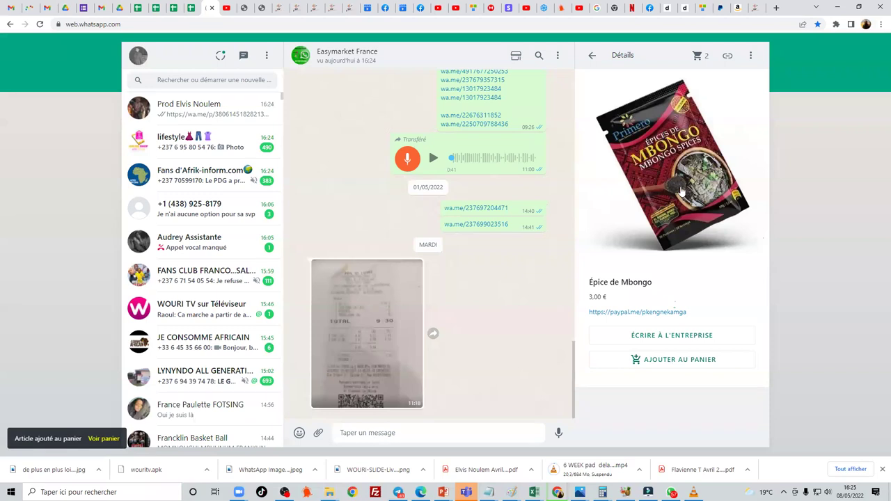
{"action": "left_click", "coordinate": [699, 55]}
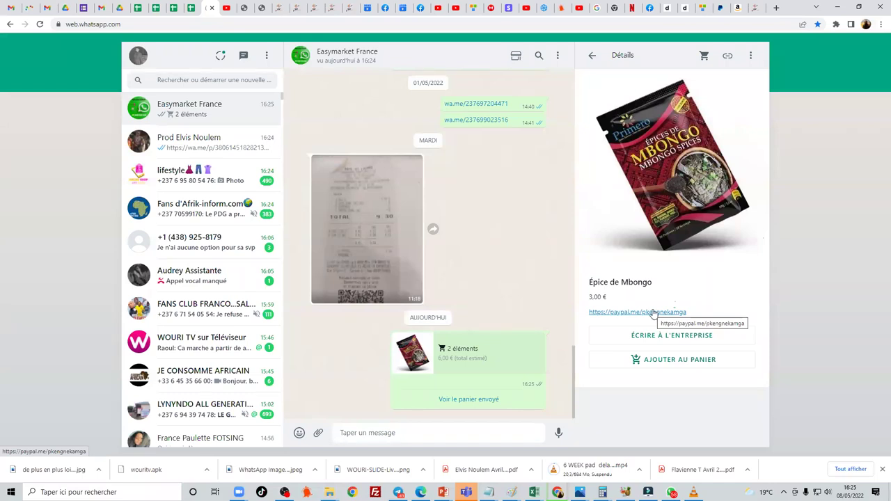
Open the product's paypal.me link, choose Envoyer, and sign in with Connexion
{"action": "left_click", "coordinate": [653, 313]}
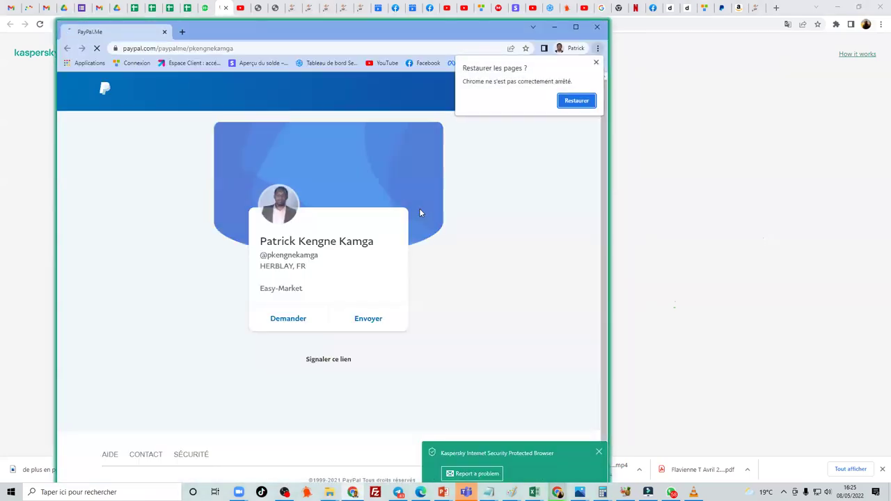
{"action": "left_click", "coordinate": [365, 319]}
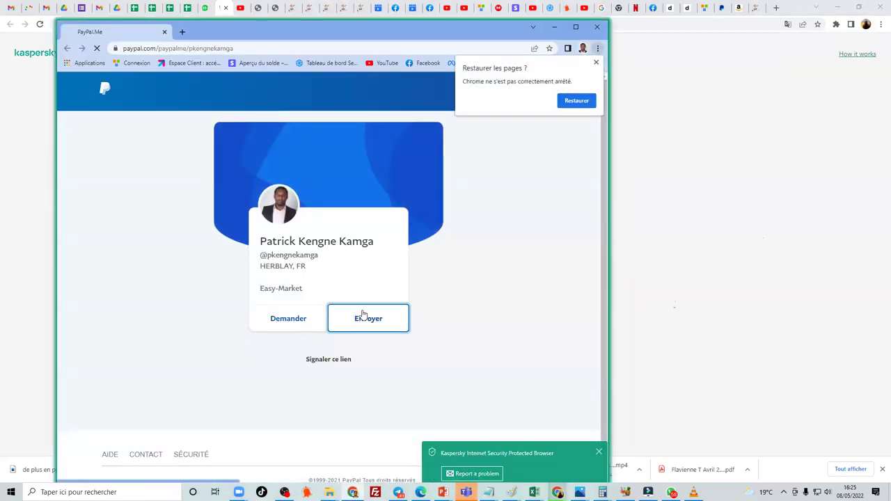
{"action": "left_click", "coordinate": [331, 276]}
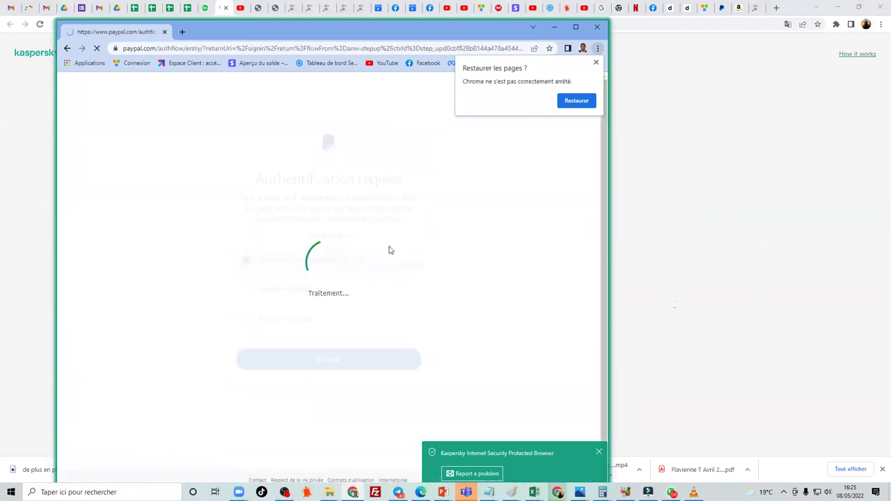
Verify identity by requesting an SMS code and entering the received security code
{"action": "left_click", "coordinate": [246, 290]}
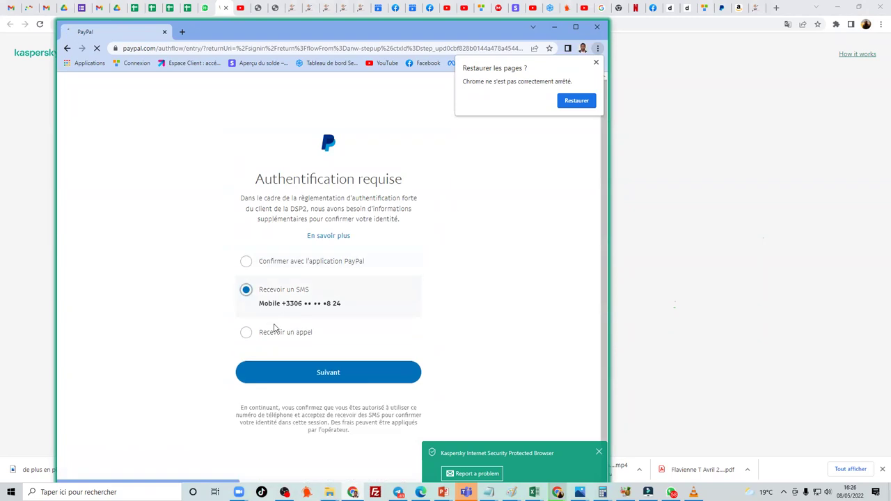
{"action": "left_click", "coordinate": [332, 376]}
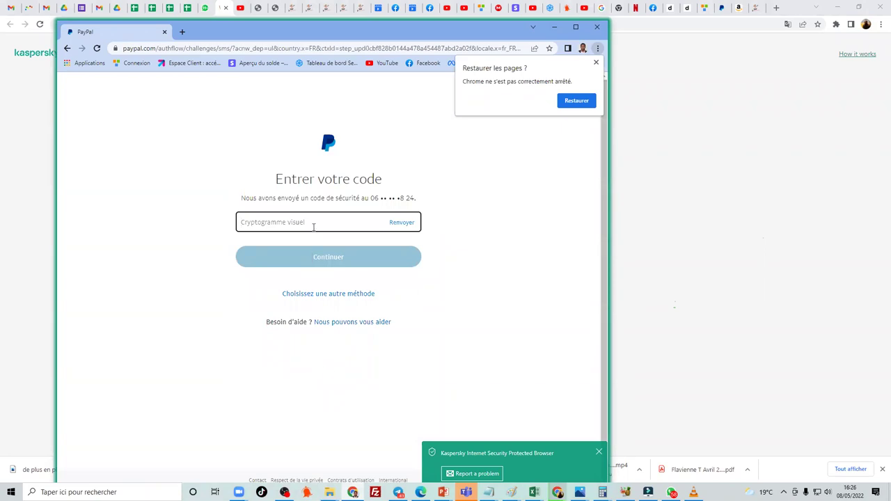
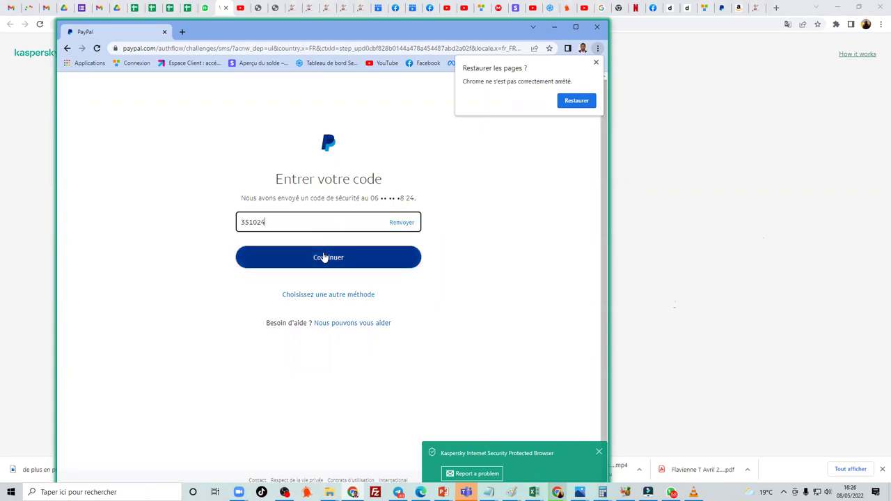
{"action": "left_click", "coordinate": [324, 257]}
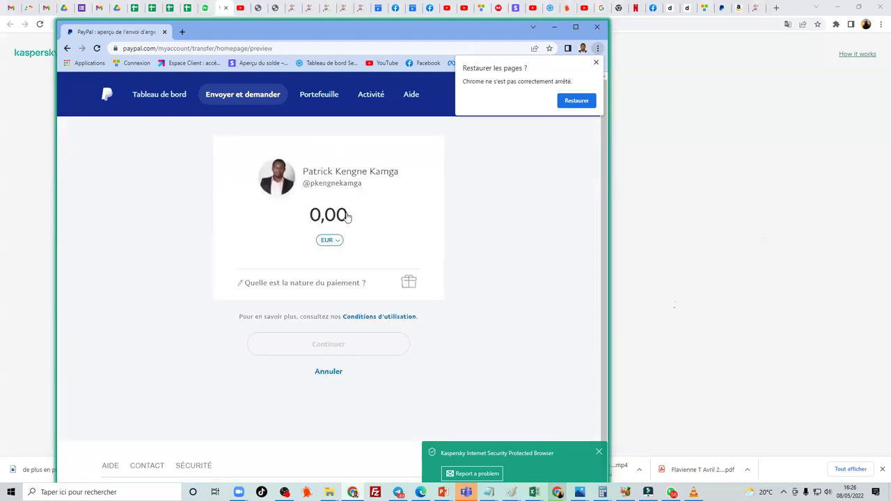
Set the PayPal amount to 3,00 EUR and close the Kaspersky Protected Browser window
{"action": "type", "text": "300"}
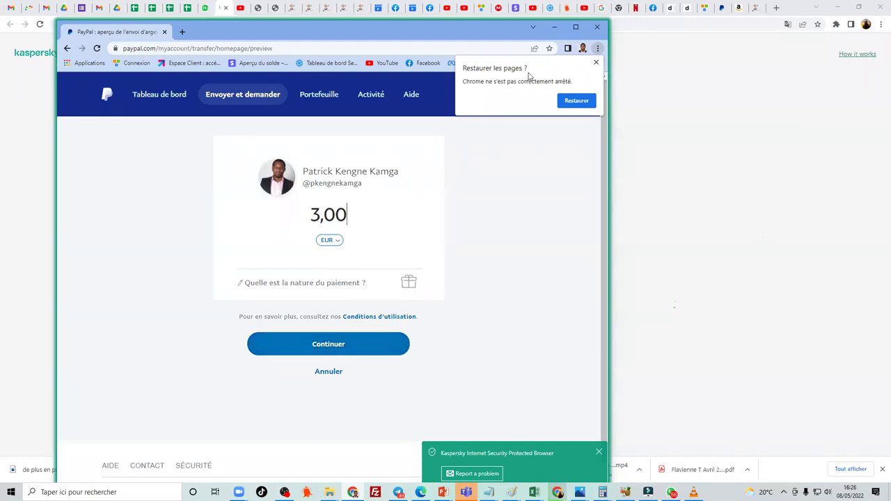
{"action": "left_click", "coordinate": [596, 27]}
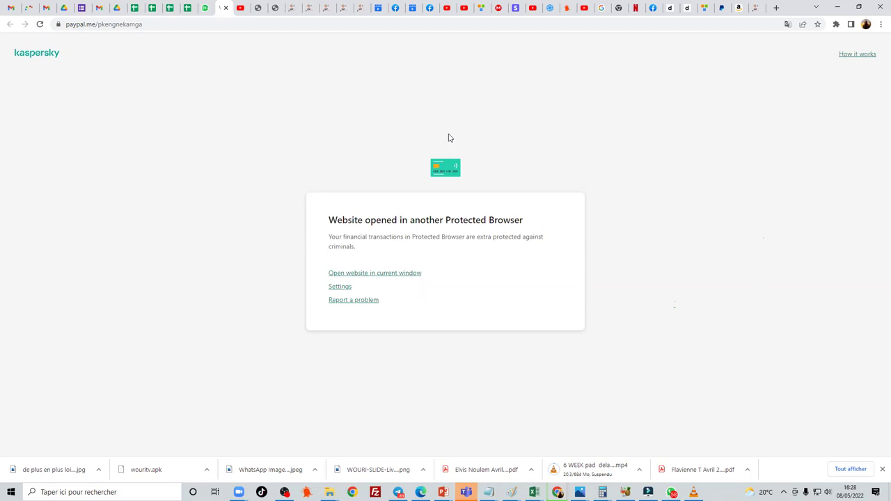
Start a new Notepad note and type the new paypal.me link with the seller's username
{"action": "key", "text": "super+s"}
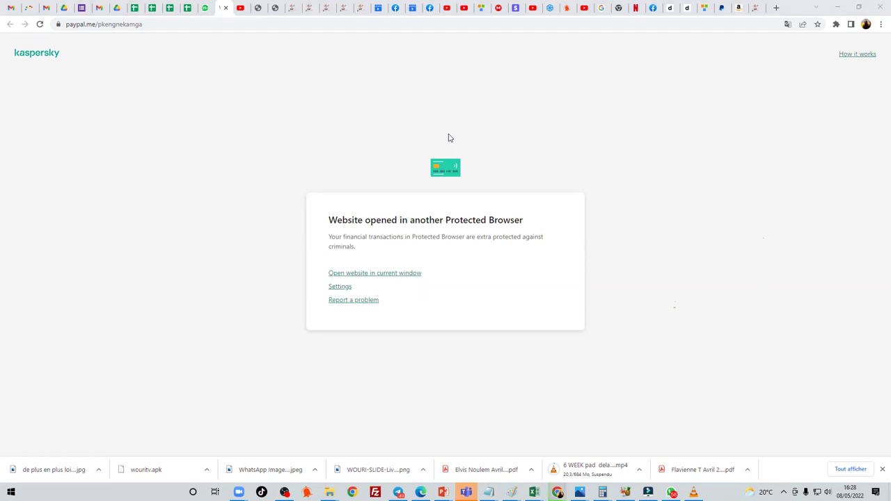
{"action": "type", "text": "blo"}
{"action": "key", "text": "Return"}
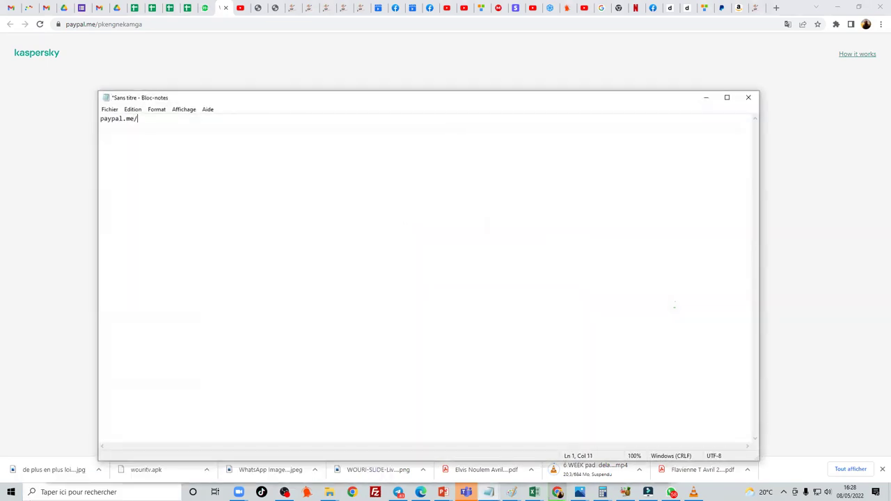
Select the whole drafted PayPal.me link in Notepad, then bring WhatsApp to the front
{"action": "double_click", "coordinate": [164, 120]}
{"action": "left_click", "coordinate": [164, 120]}
{"action": "left_click_drag", "start_coordinate": [187, 120], "coordinate": [100, 120]}
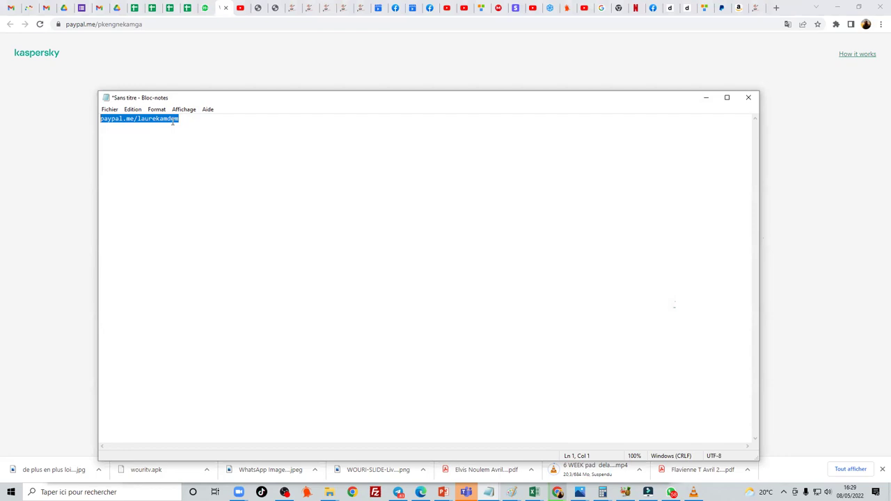
{"action": "left_click_drag", "start_coordinate": [175, 122], "coordinate": [93, 122]}
{"action": "left_click", "coordinate": [672, 492]}
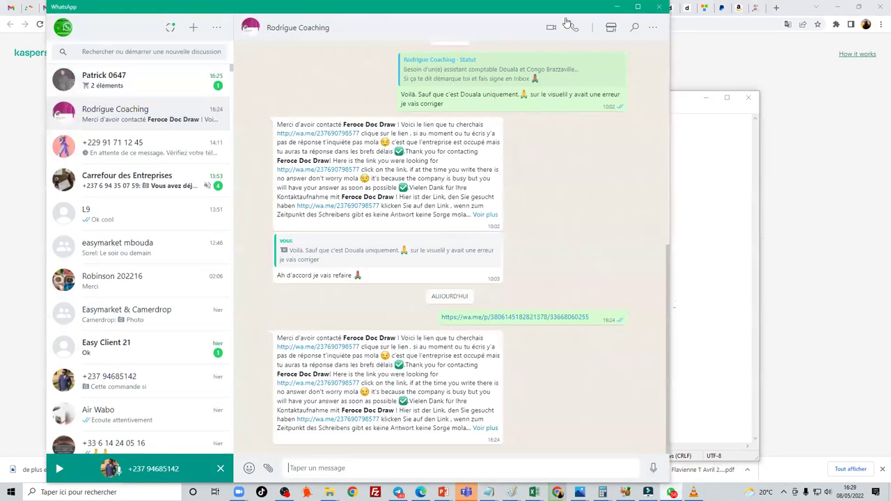
Open the WhatsApp business catalogue and show the Épice de Mbongo product's details
{"action": "left_click_drag", "start_coordinate": [555, 12], "coordinate": [558, 42]}
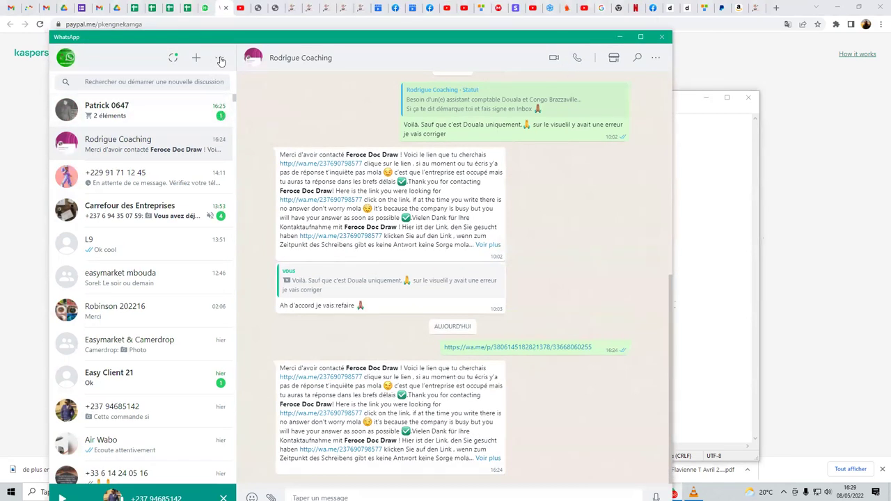
{"action": "left_click", "coordinate": [220, 58]}
{"action": "left_click", "coordinate": [154, 119]}
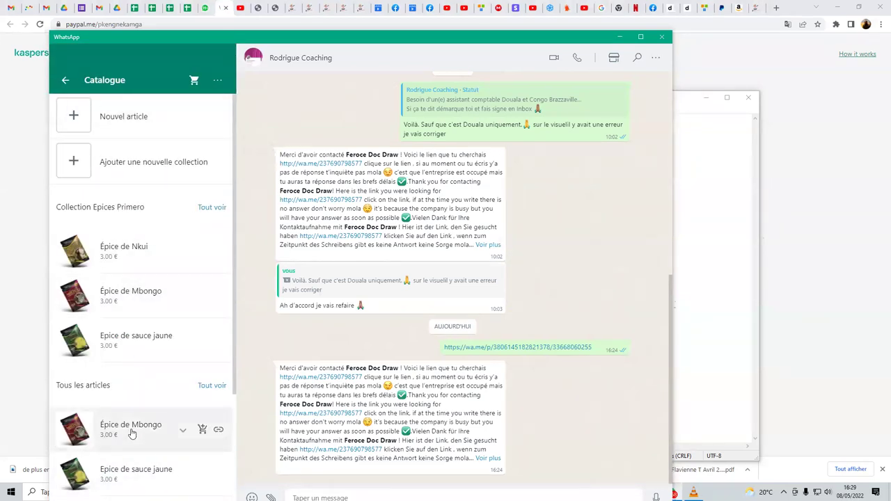
{"action": "left_click", "coordinate": [108, 433]}
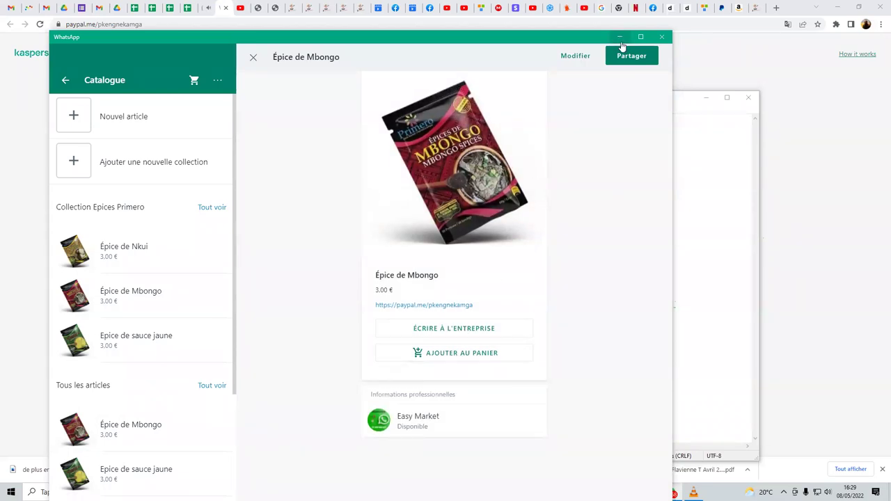
Edit the Épice de Mbongo product and select its current PayPal.me link in the Lien field
{"action": "left_click", "coordinate": [577, 56]}
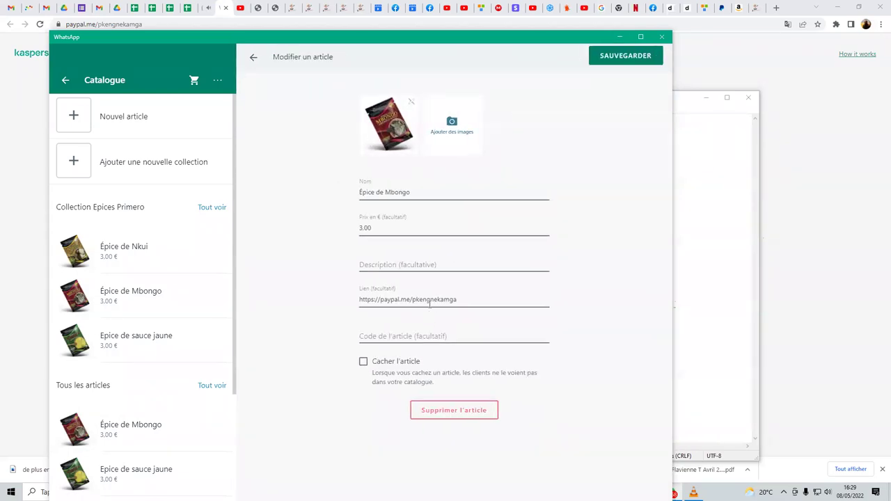
{"action": "triple_click", "coordinate": [430, 299]}
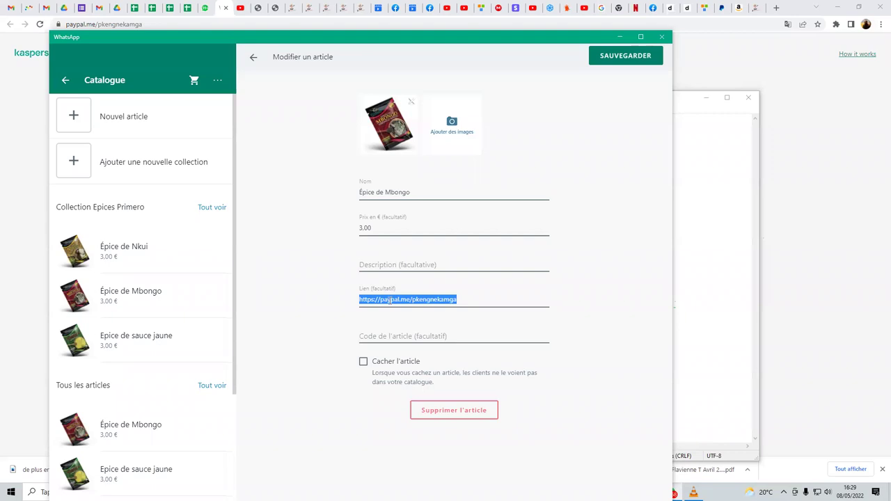
{"action": "left_click", "coordinate": [389, 300]}
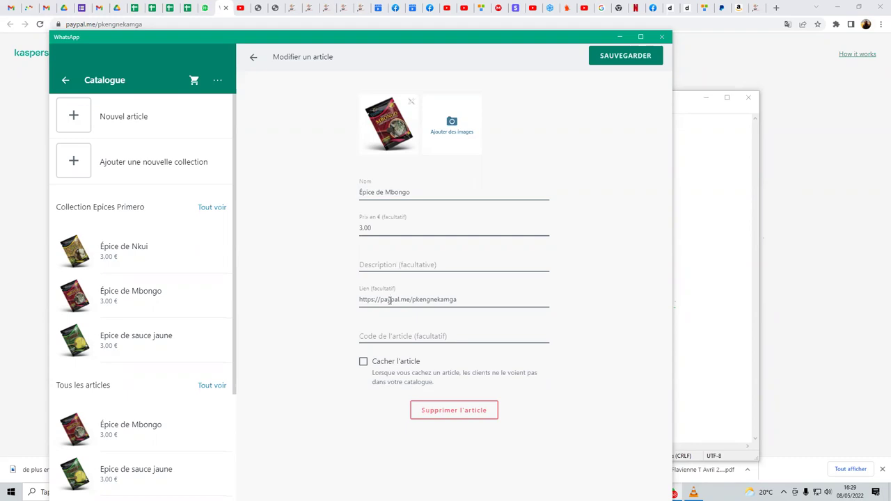
{"action": "left_click_drag", "start_coordinate": [411, 299], "coordinate": [469, 299]}
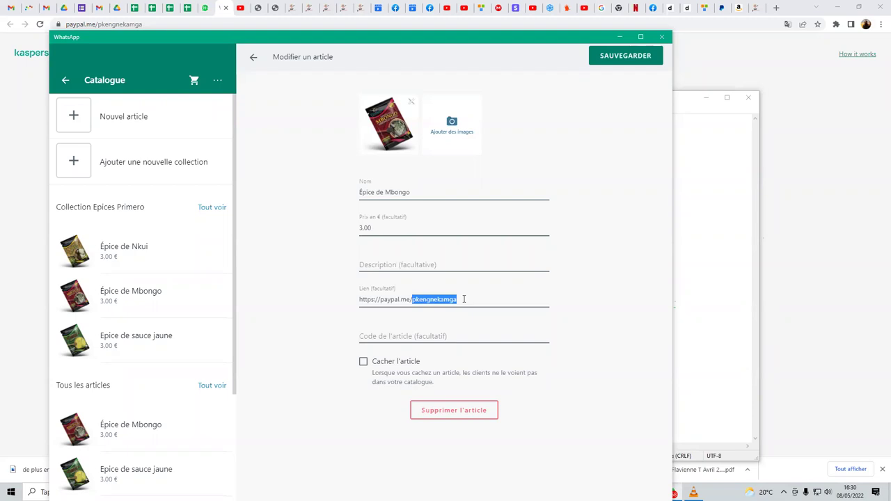
{"action": "left_click", "coordinate": [439, 301]}
{"action": "left_click_drag", "start_coordinate": [380, 300], "coordinate": [468, 305]}
Delete the old link, save the product, and return to the Notepad draft
{"action": "triple_click", "coordinate": [439, 303]}
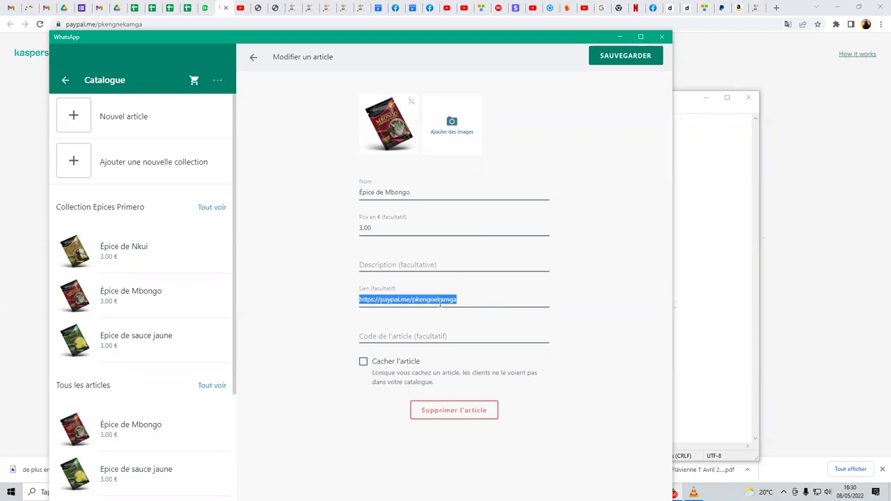
{"action": "key", "text": "BackSpace"}
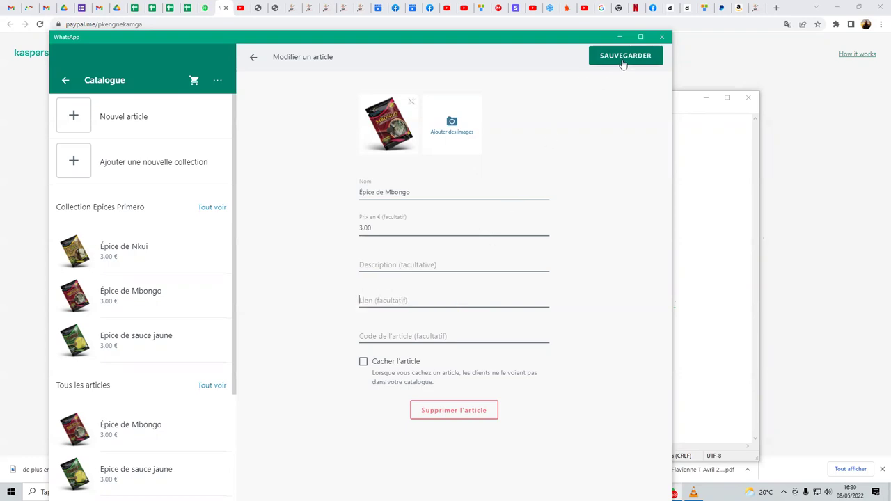
{"action": "left_click", "coordinate": [623, 62]}
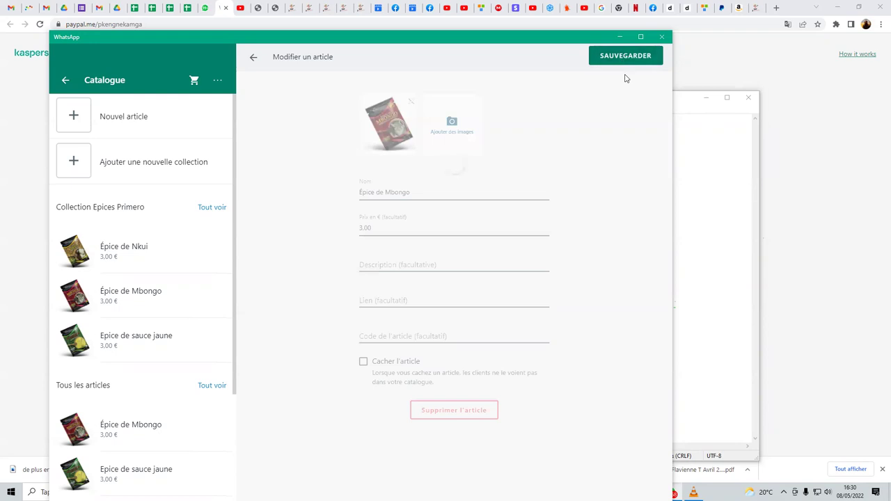
{"action": "left_click", "coordinate": [621, 39]}
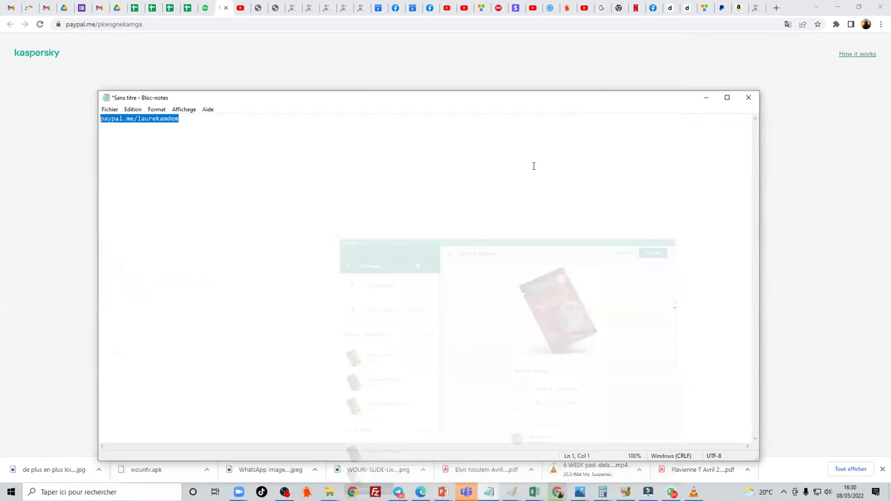
{"action": "left_click", "coordinate": [503, 200]}
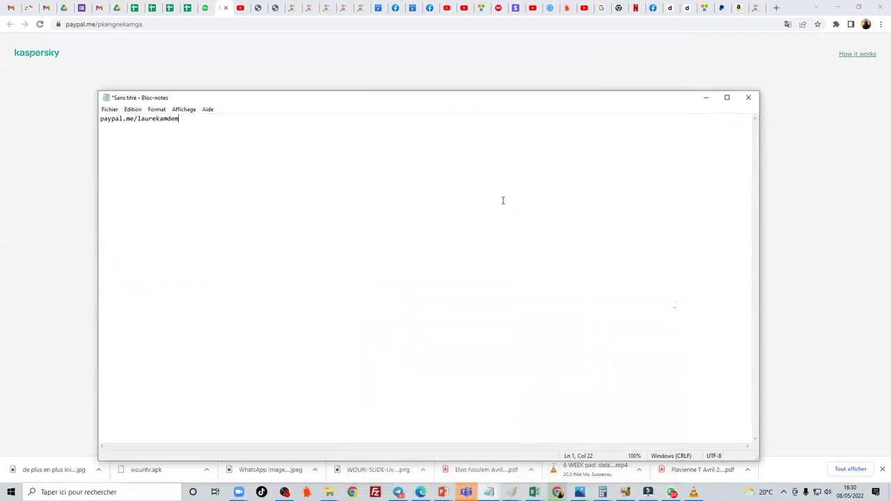